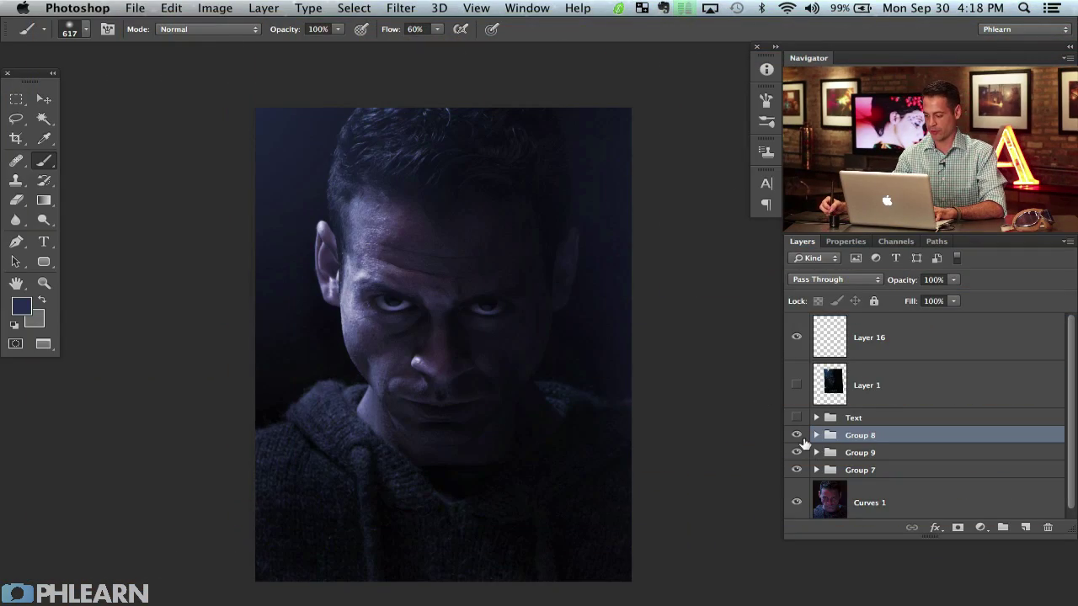
Hide Groups 7, 8 and 9 and show them again to compare the portrait before and after the edits.
left_click(796, 470)
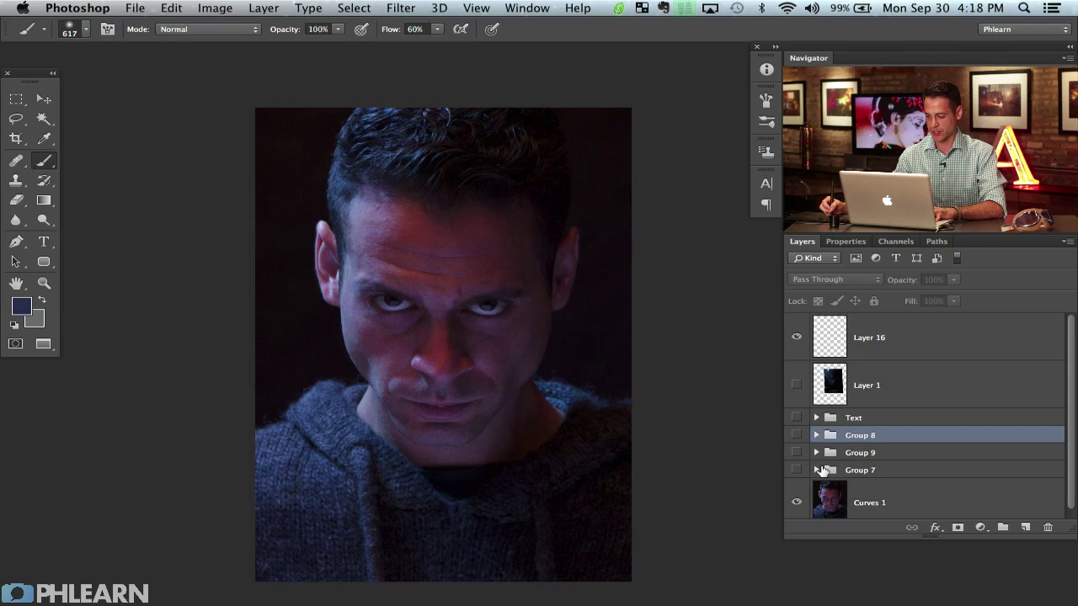
left_click(797, 435)
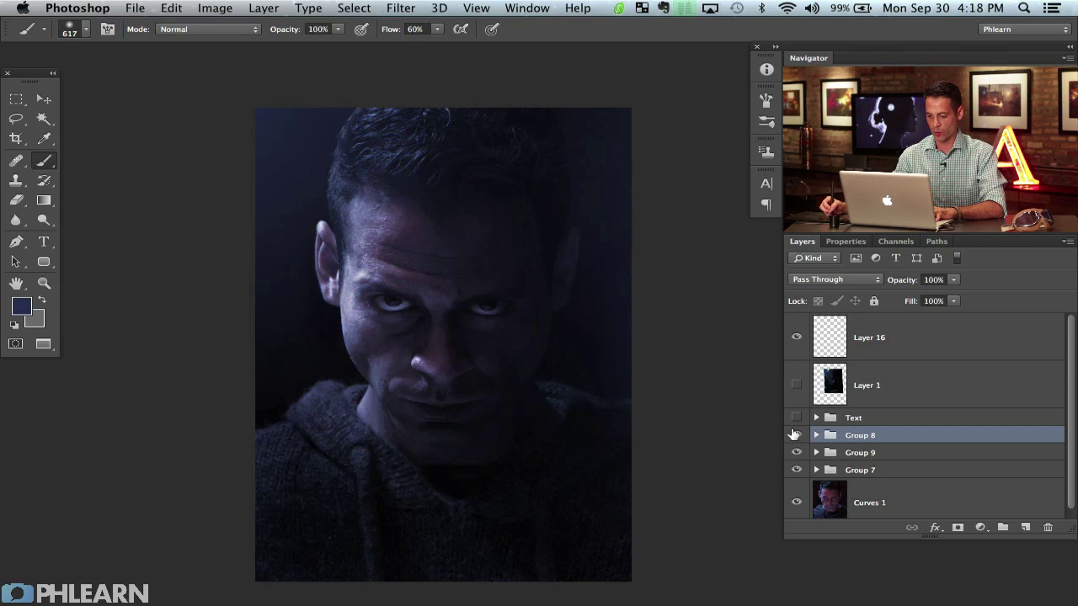
Add a new empty layer directly above Group 8 for painting the eyes.
key("super+plus")
key("super+plus")
key("super+plus")
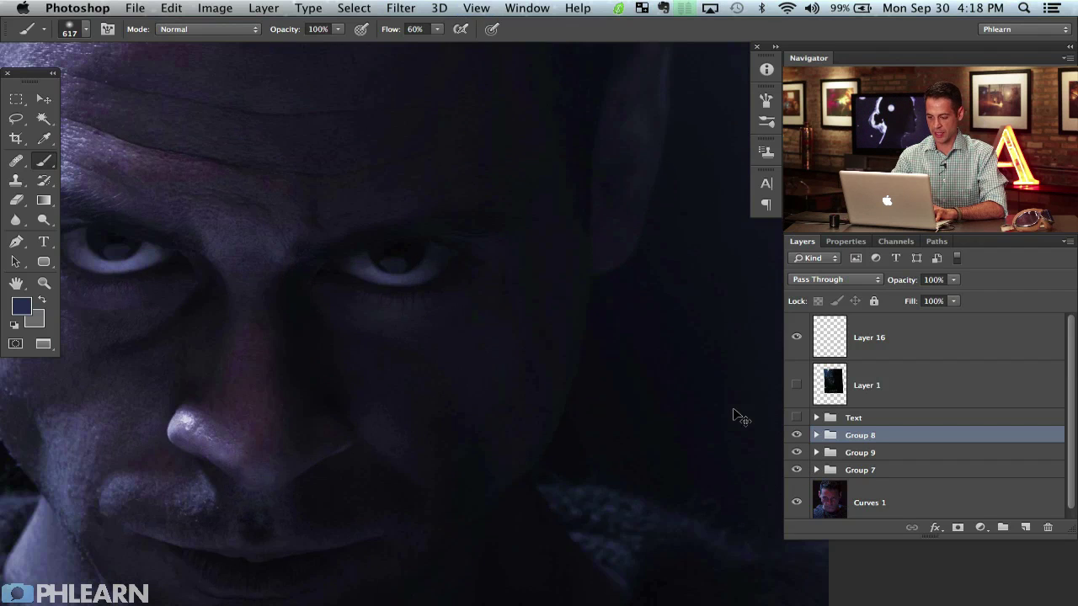
left_click_drag(243, 333, 421, 400)
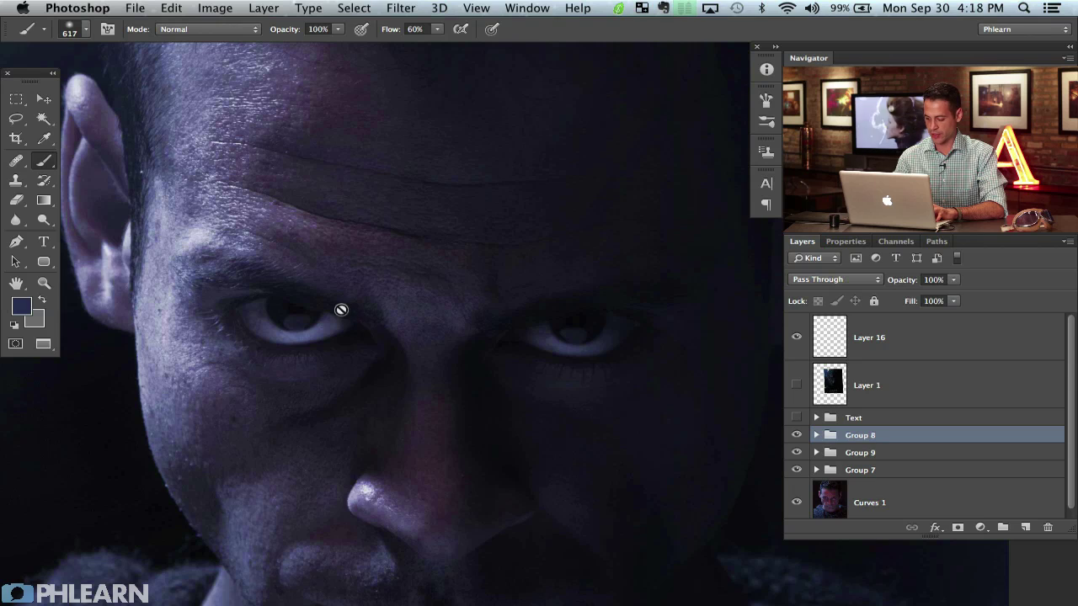
key("super+equal")
key("super+equal")
left_click_drag(379, 310, 622, 321)
left_click_drag(466, 298, 477, 333)
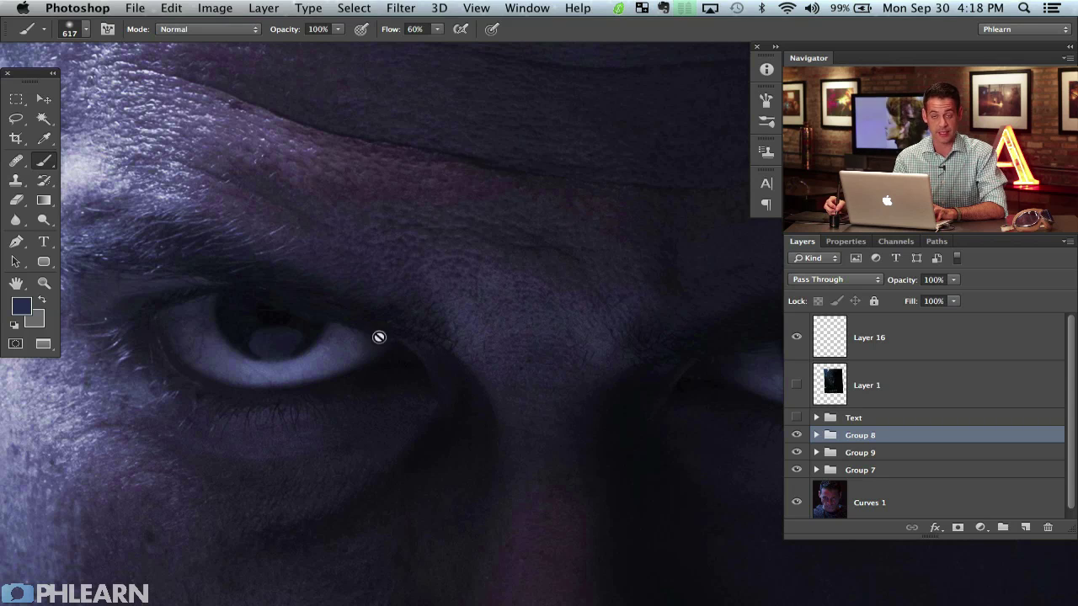
left_click(1026, 528)
Select both irises with circular elliptical marquees, adding the second iris to the first selection.
key("m")
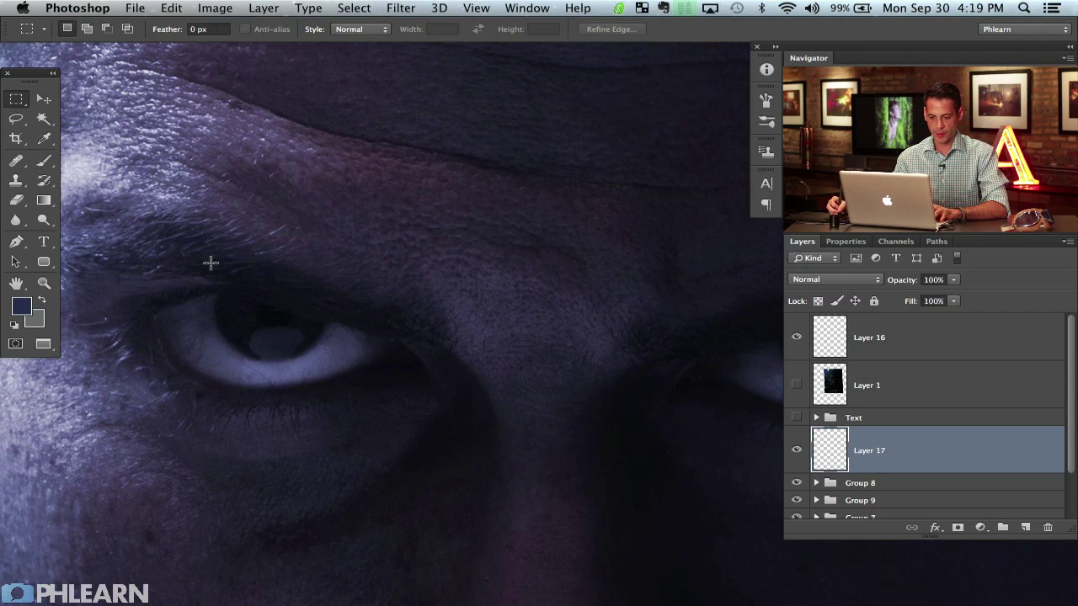
left_click_drag(234, 265, 330, 359)
left_click_drag(578, 321, 512, 325)
left_click_drag(577, 326, 545, 436)
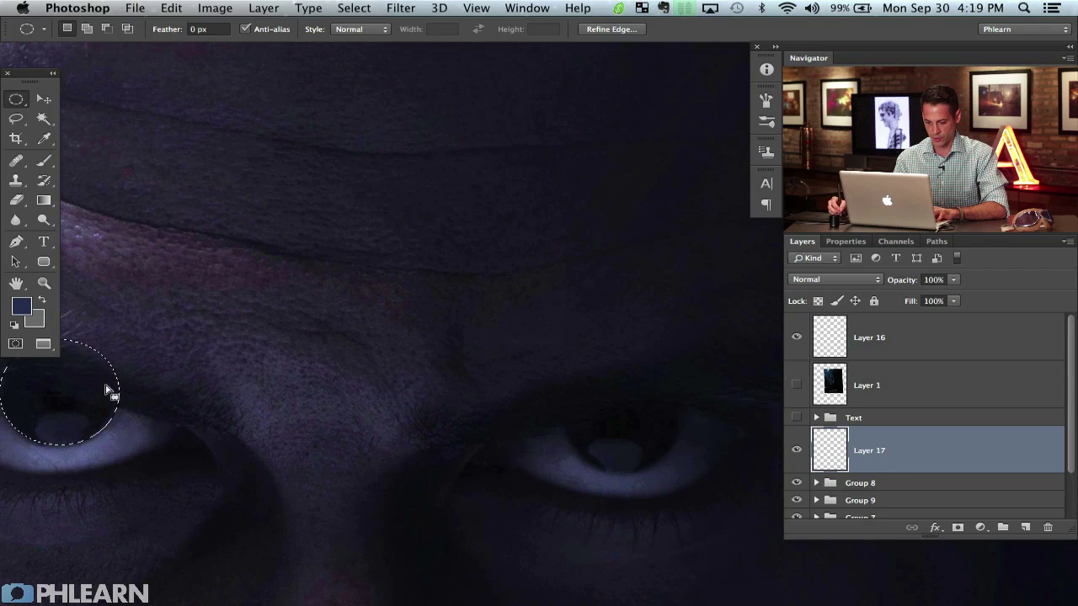
left_click_drag(564, 369, 683, 476)
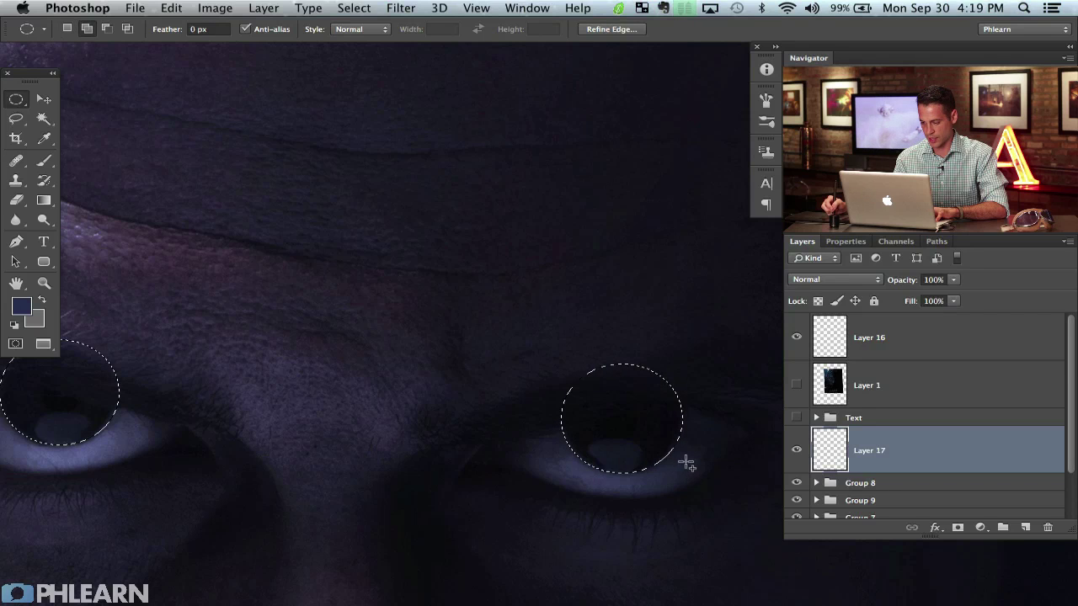
left_click_drag(403, 496, 474, 435)
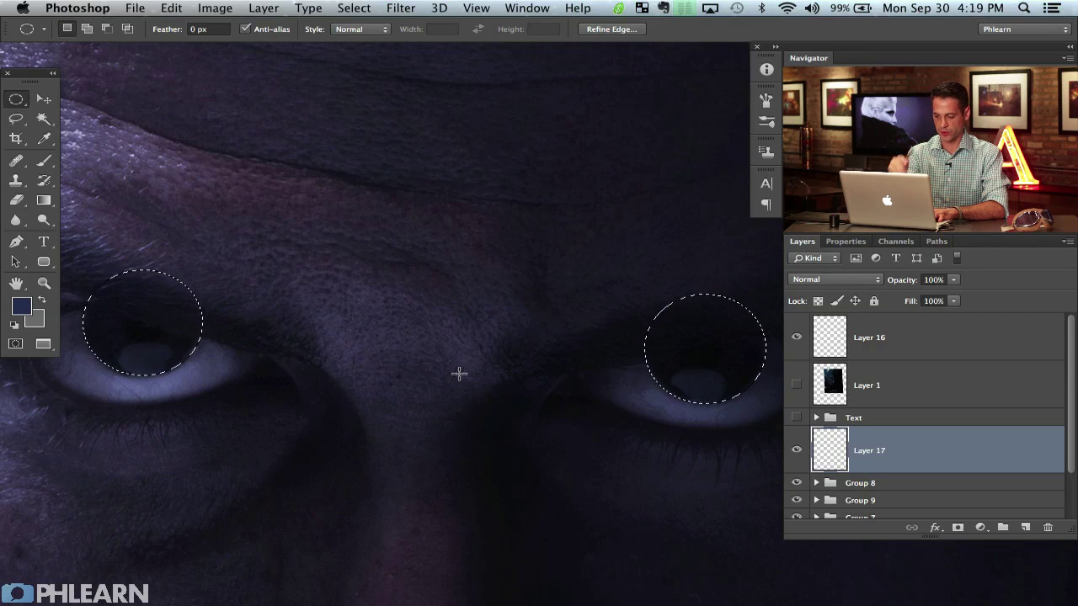
Soften the iris selection in Quick Mask mode with a 4.3-pixel Gaussian Blur and return to the normal selection.
key("q")
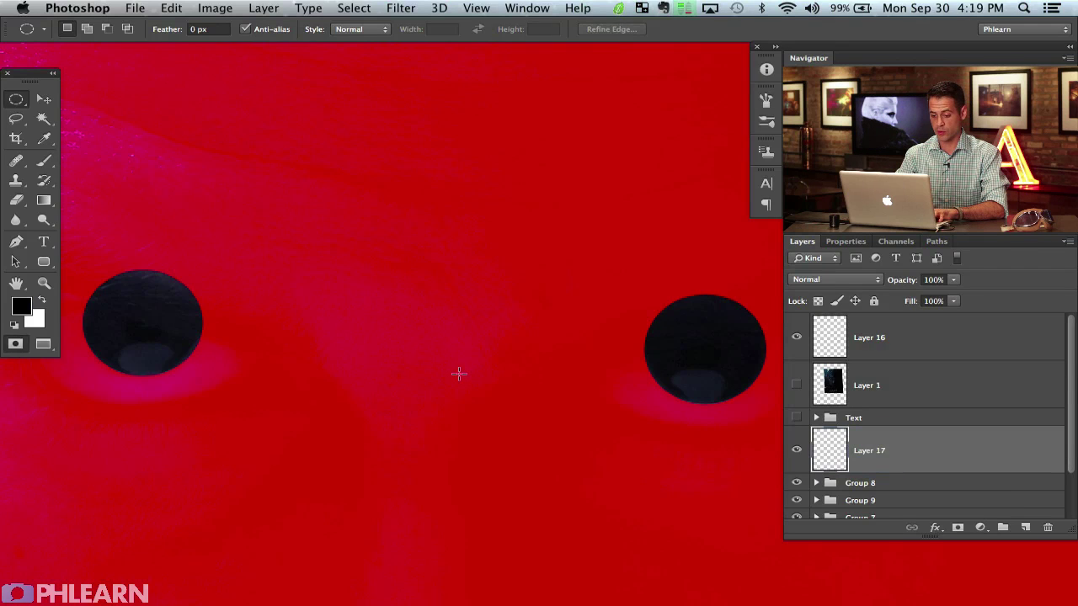
key("super+alt+f")
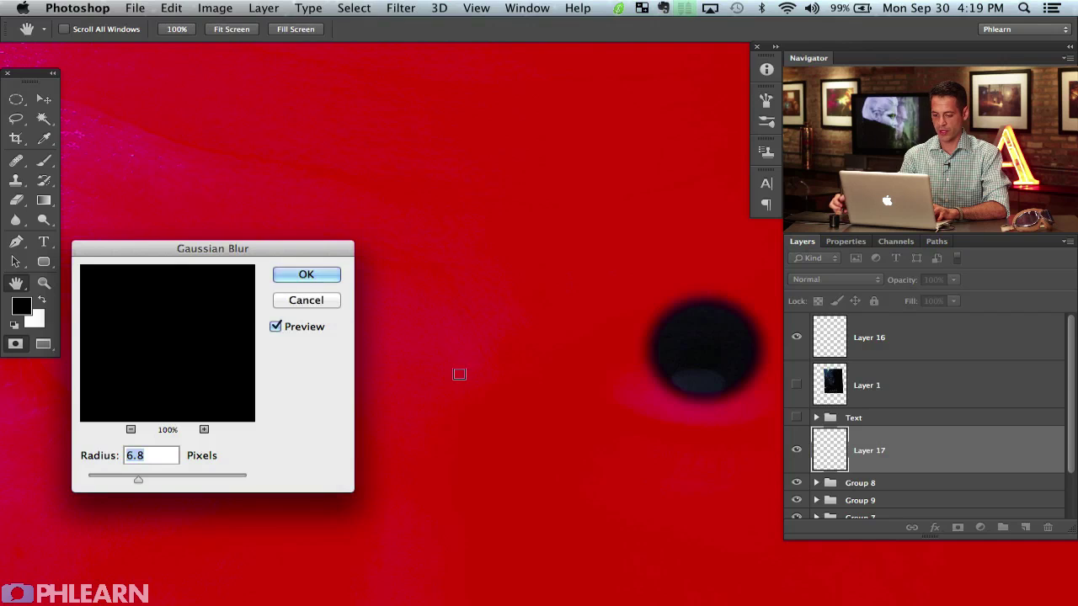
left_click_drag(284, 245, 548, 224)
left_click_drag(403, 457, 390, 459)
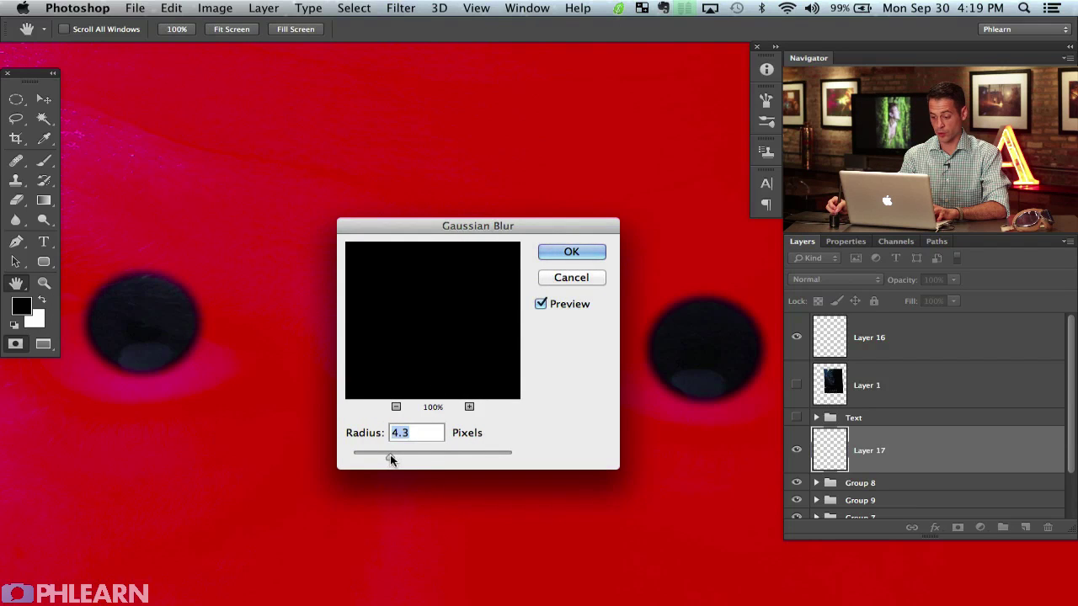
left_click(590, 250)
key("q")
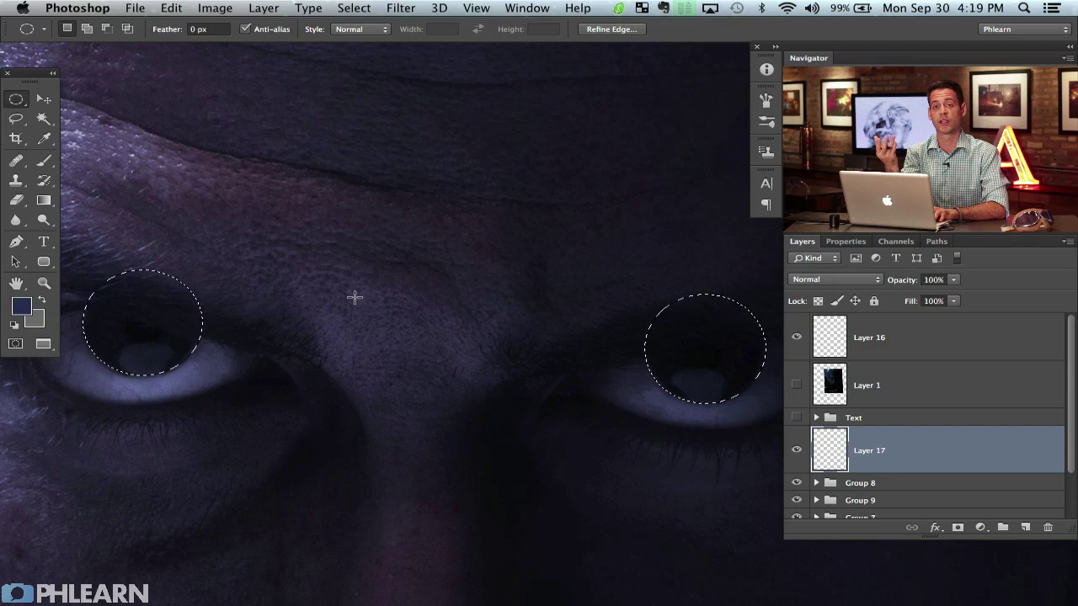
Try painting one selected iris with the Brush in pure white (ffffff), and undo the stroke.
key("b")
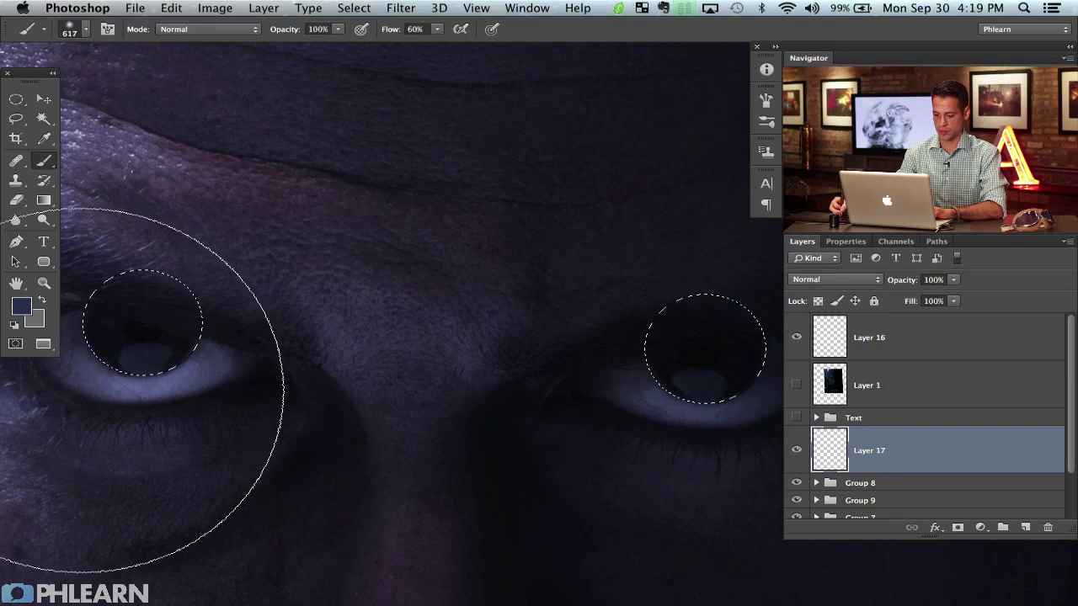
left_click(21, 307)
left_click(501, 327)
left_click_drag(501, 328, 454, 306)
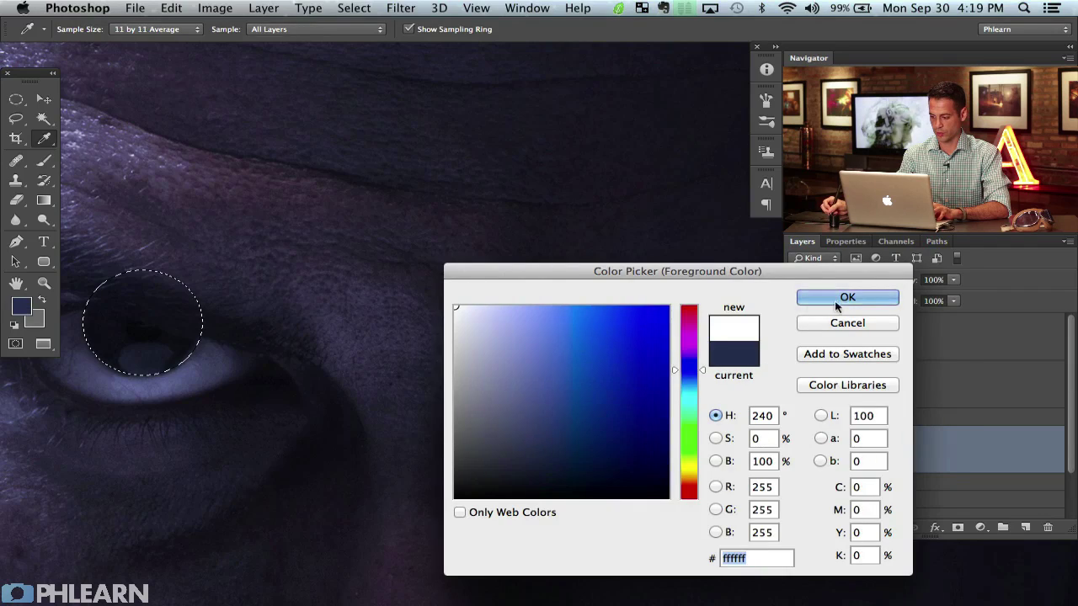
left_click(847, 297)
mouse_move(161, 361)
left_mouse_down()
mouse_move(195, 326)
mouse_move(231, 345)
left_mouse_up()
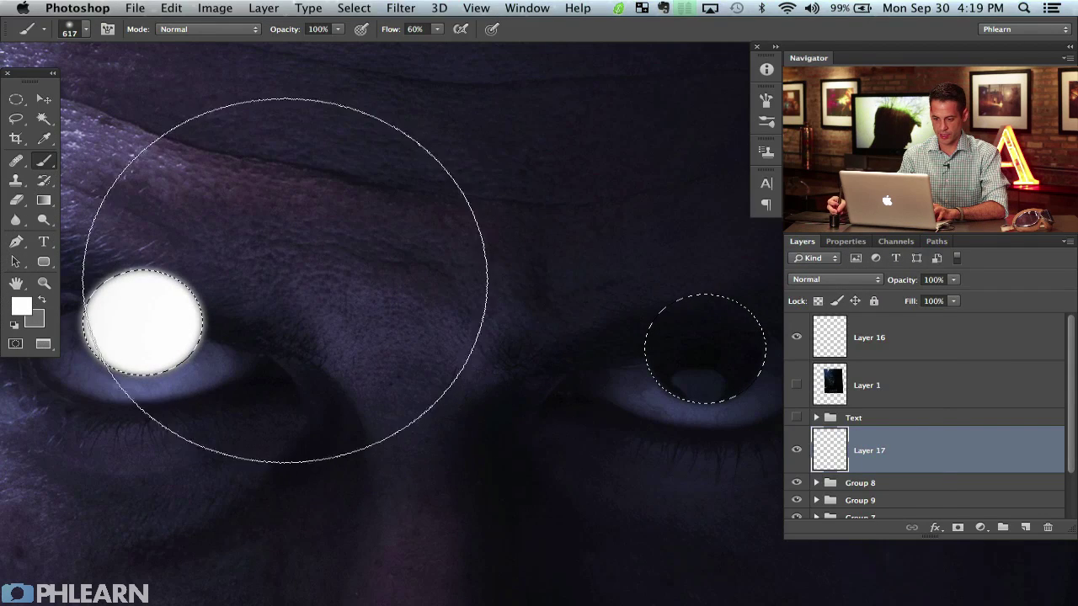
key("super+z")
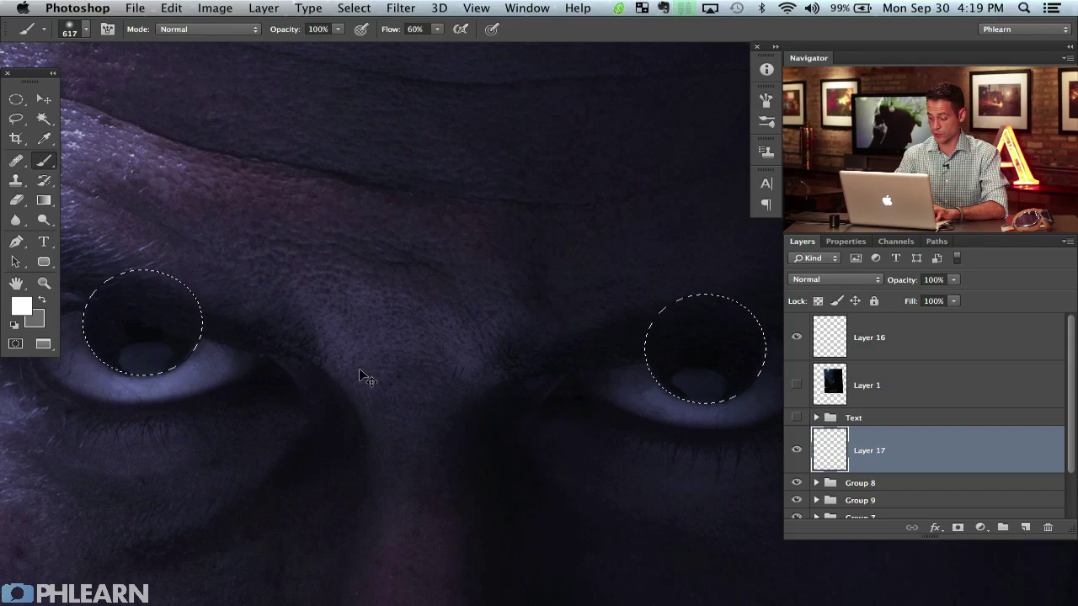
Sample the medium blue at the edge of the glowing eye in the Layer 1 reference image, leaving that layer hidden again.
key("super+minus")
key("super+minus")
left_click_drag(507, 327, 453, 352)
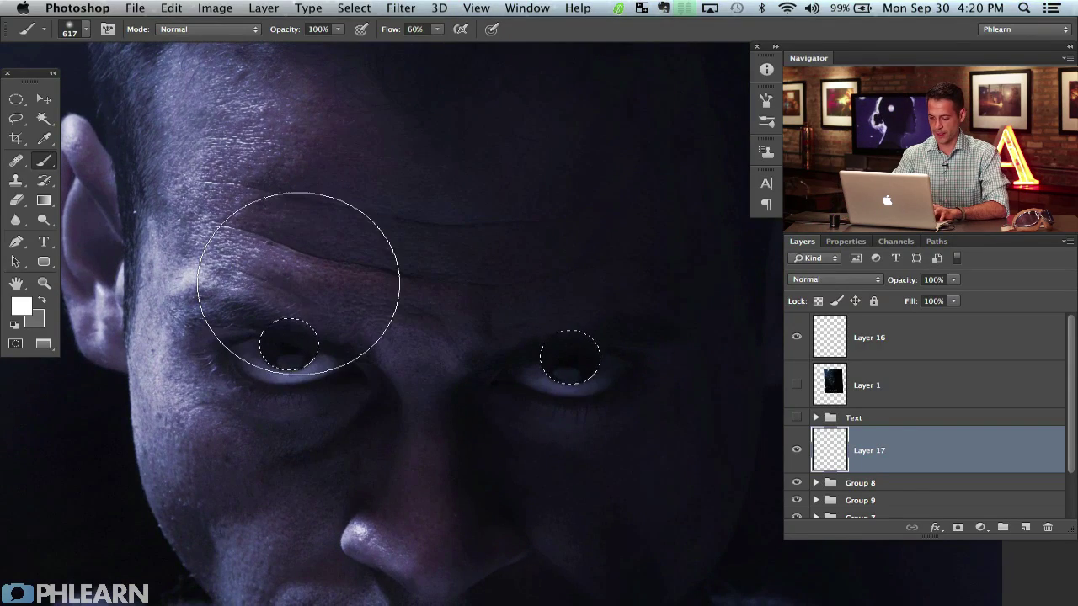
key("super+minus")
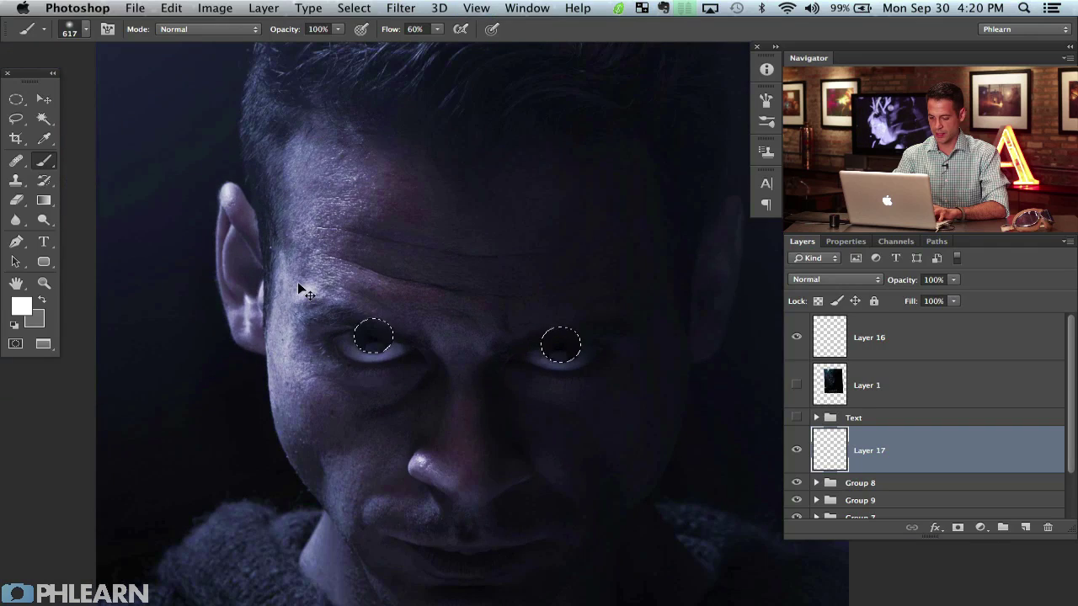
scroll(509, 364, "down", 5)
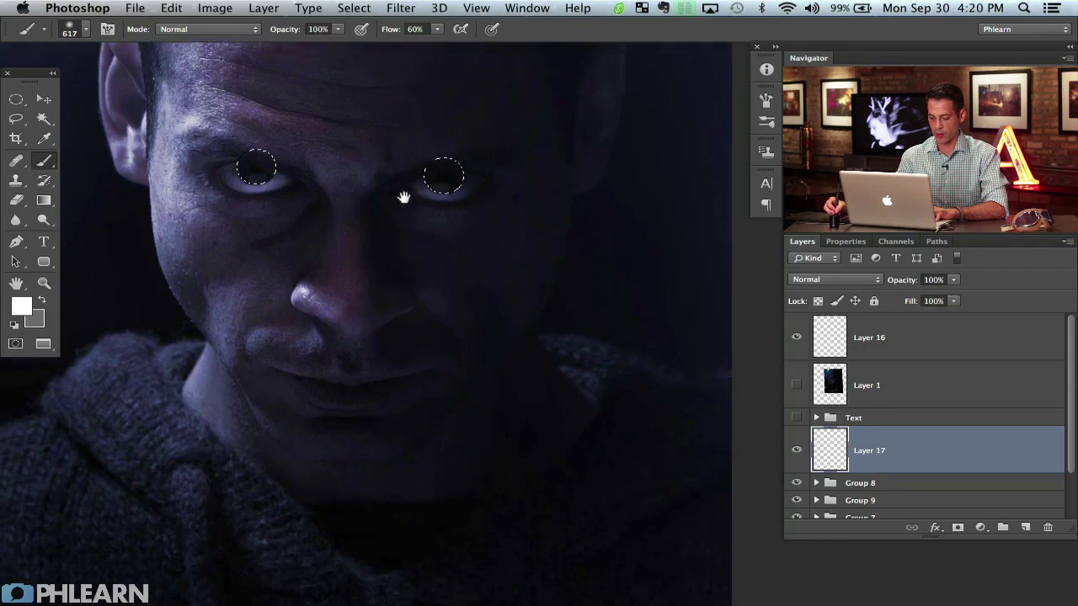
left_click(795, 385)
left_click_drag(633, 352, 568, 392)
key("super+plus")
scroll(466, 331, "up", 3)
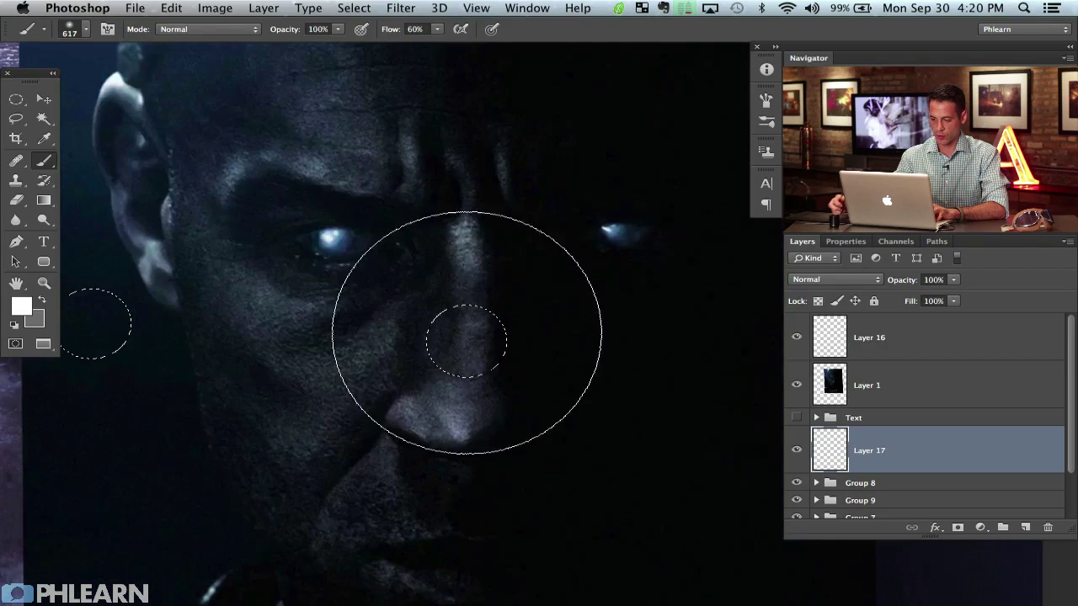
left_click(346, 241, "alt")
left_click_drag(345, 240, 345, 238)
left_click(346, 239, "alt")
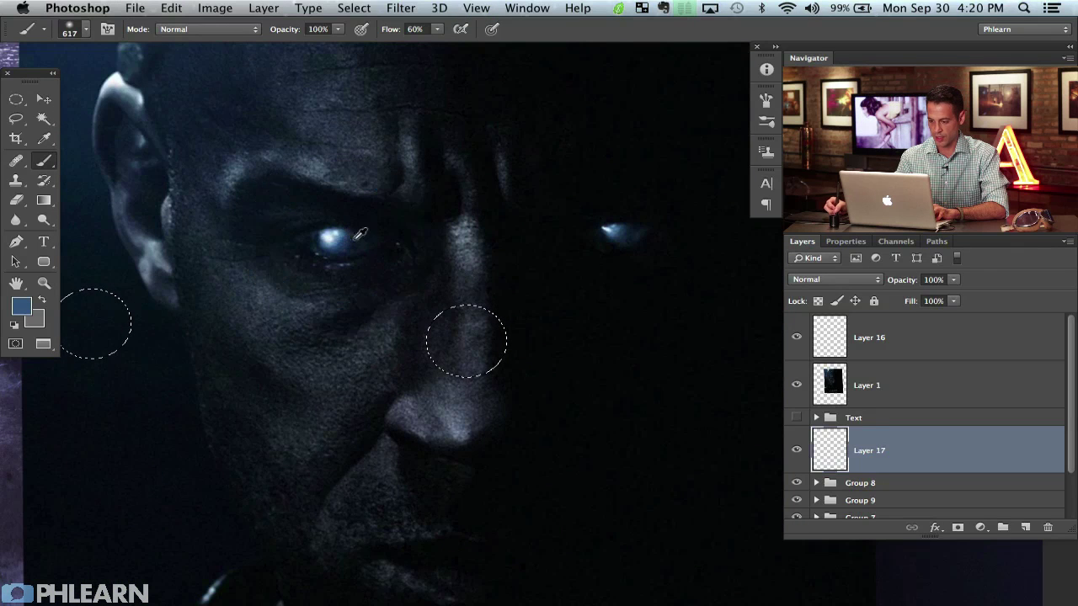
left_click(796, 385)
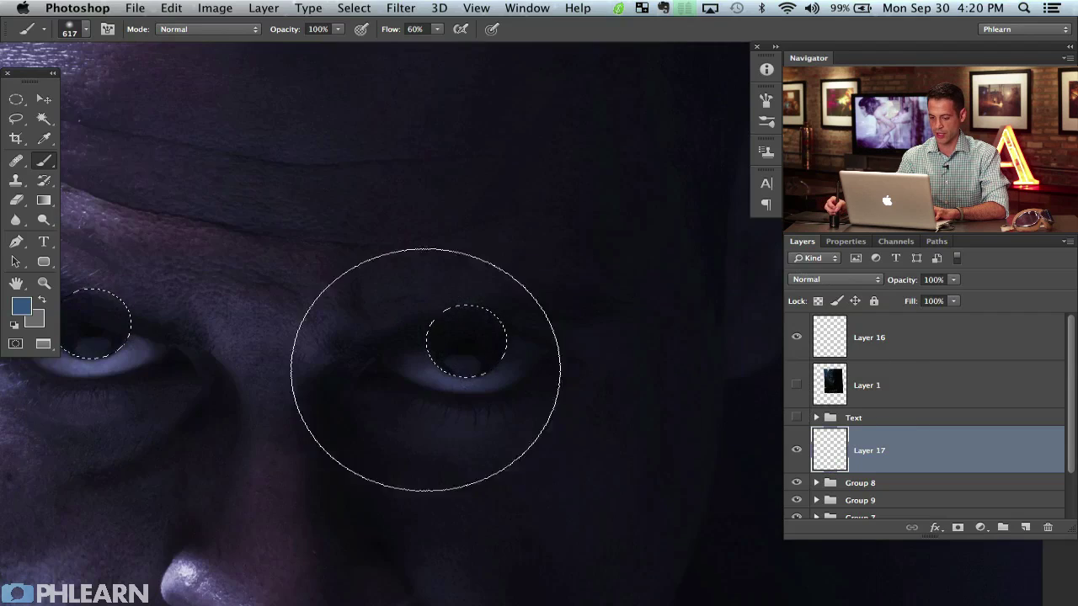
Paint the sampled blue into both selected irises on Layer 17 with a soft 245-pixel brush, and deselect.
left_click_drag(174, 389, 414, 378)
left_click_drag(329, 340, 328, 316)
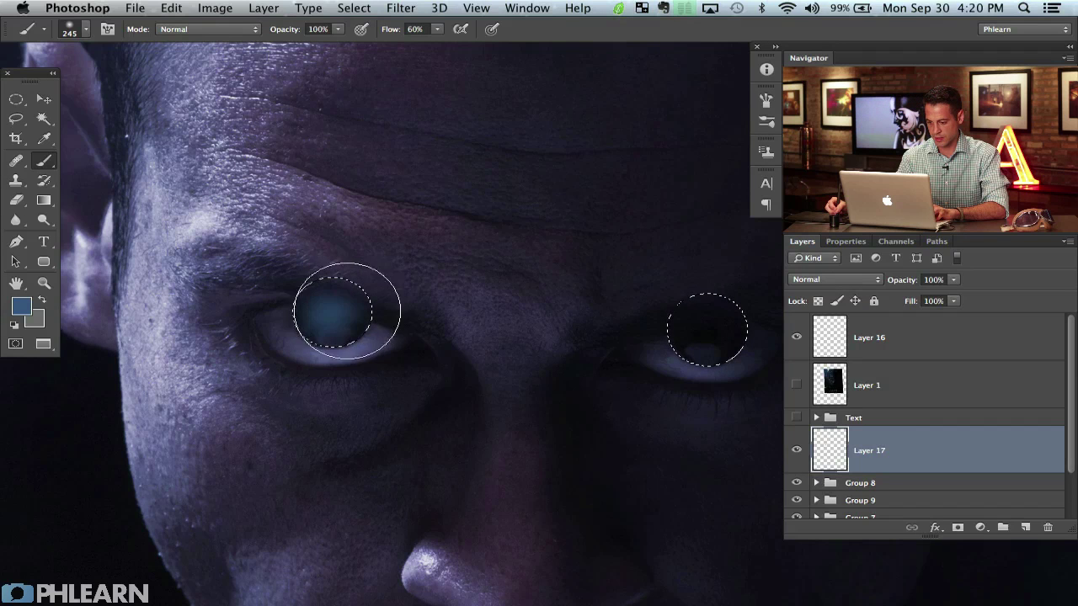
mouse_move(698, 329)
left_mouse_down()
mouse_move(705, 344)
mouse_move(716, 319)
left_mouse_up()
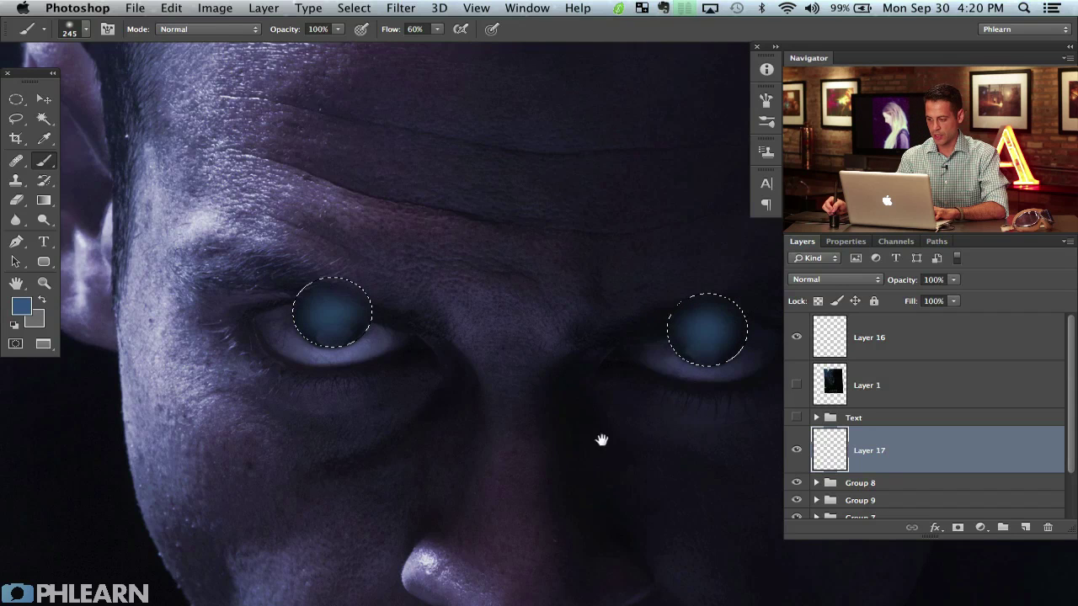
left_click_drag(597, 438, 541, 413)
key("super+d")
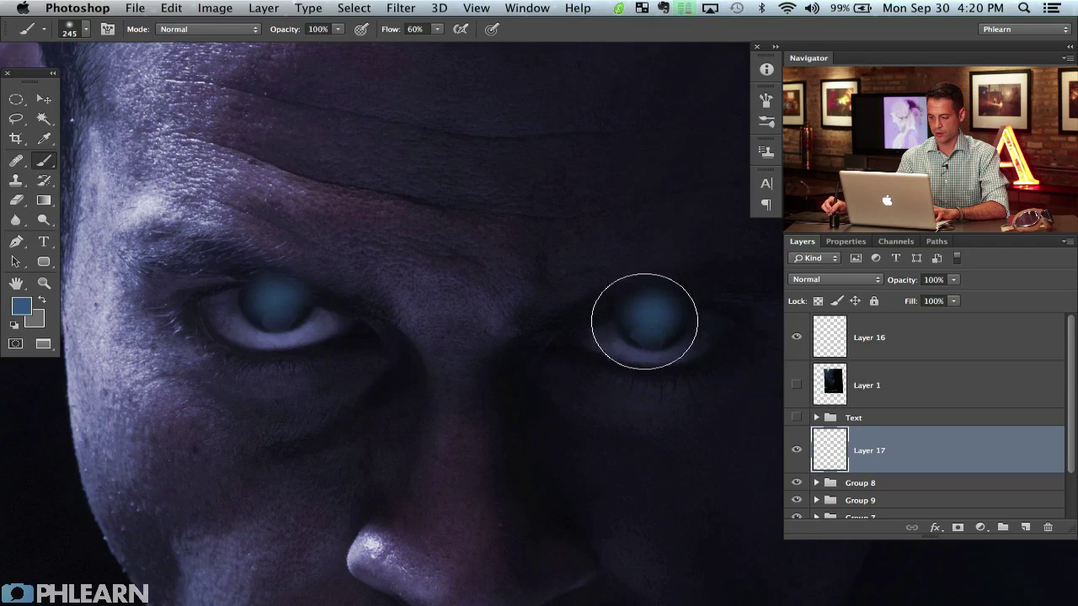
Sample a lighter blue from the Layer 1 reference eye and paint smaller glows inside both irises with a 102-pixel brush.
key("super+minus")
key("super+minus")
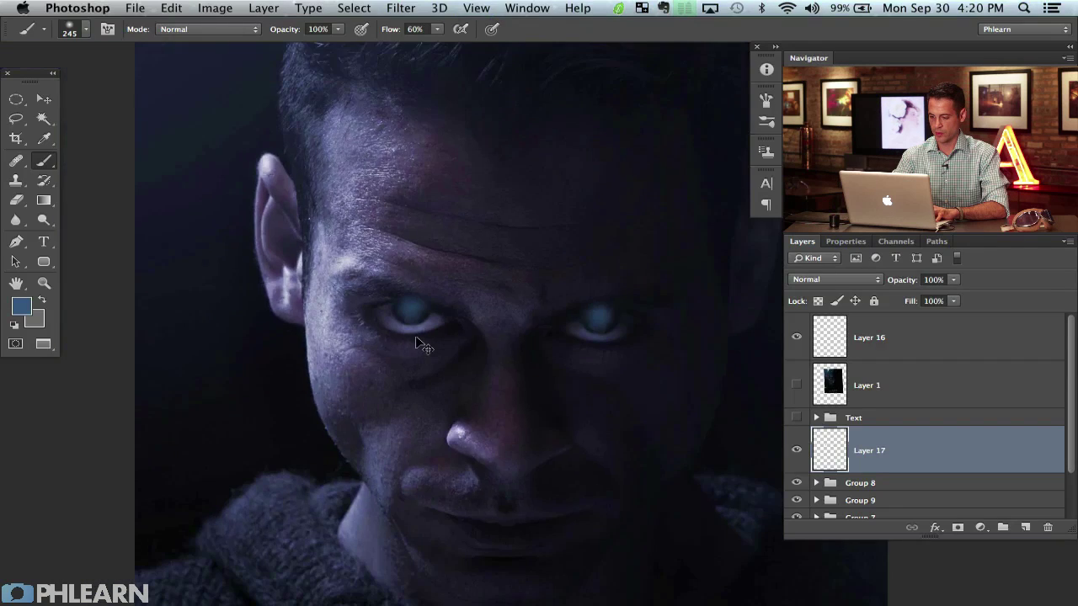
key("super+plus")
key("super+plus")
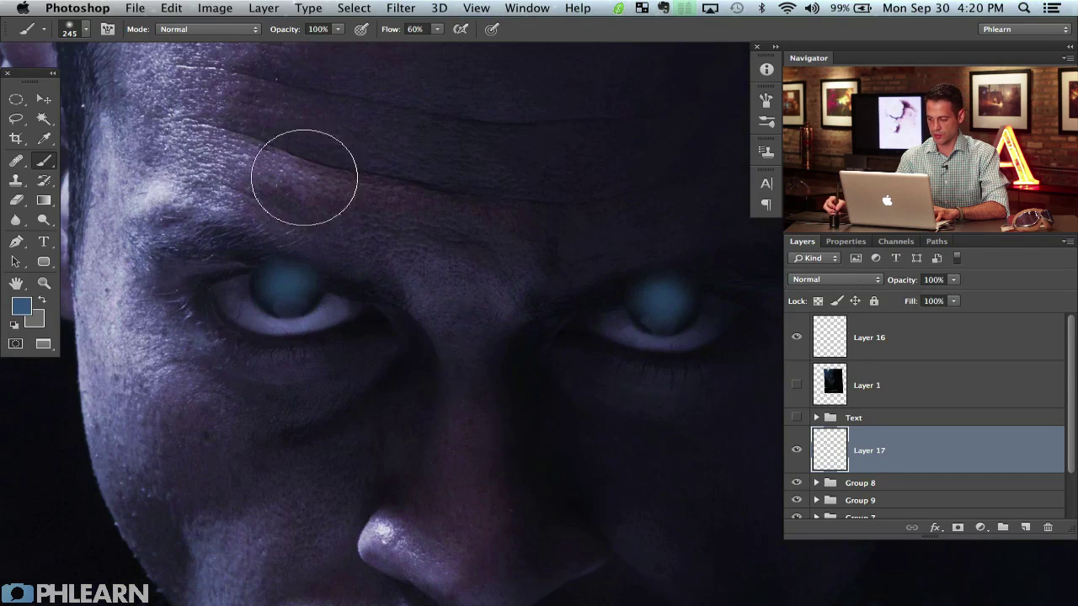
left_click_drag(503, 377, 463, 387)
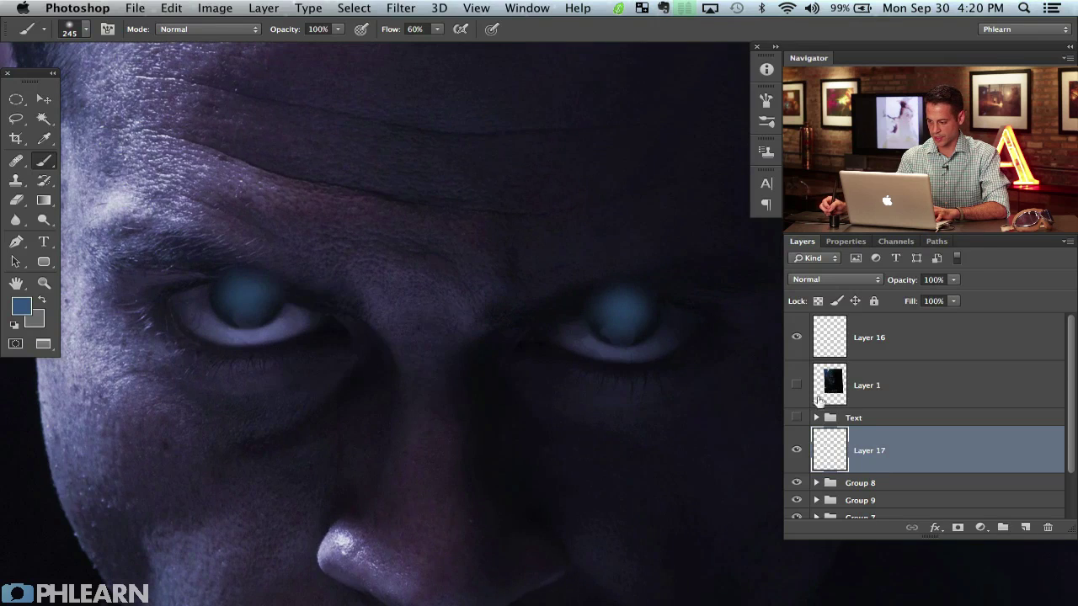
left_click(795, 384)
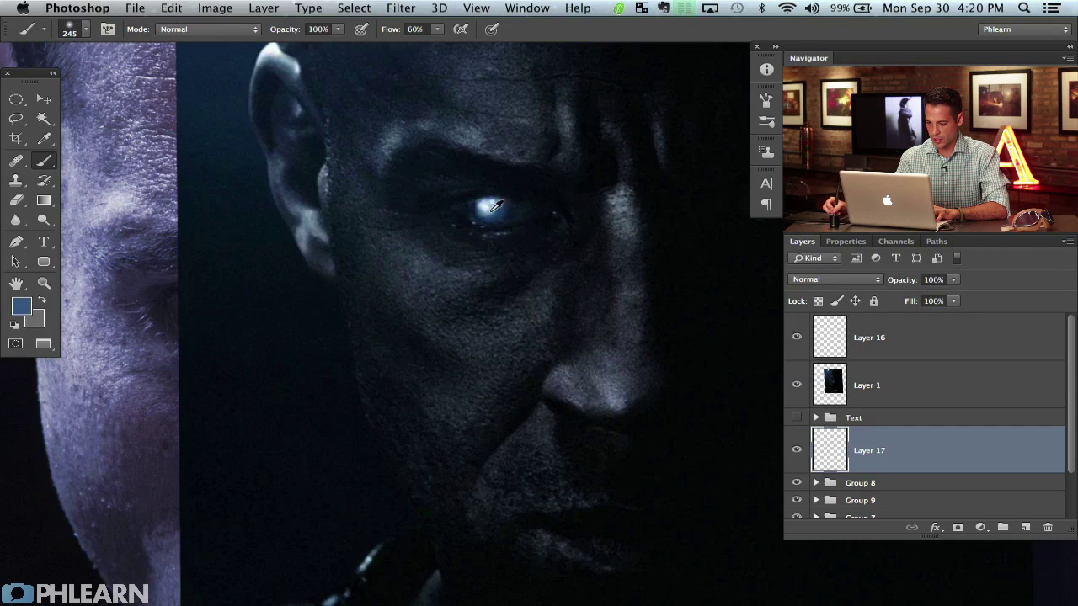
left_click(497, 205, "alt")
left_click(795, 385)
left_click_drag(240, 308, 233, 294)
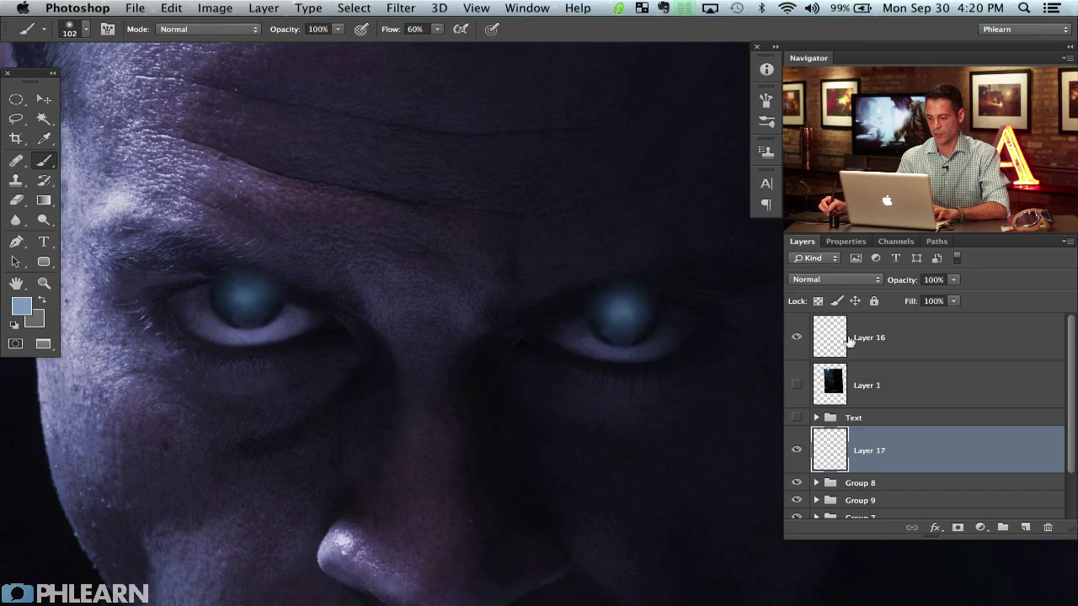
Sample a very pale blue from the brightest part of the reference eye and dab small iris highlights with a 51-pixel brush.
left_click(800, 384)
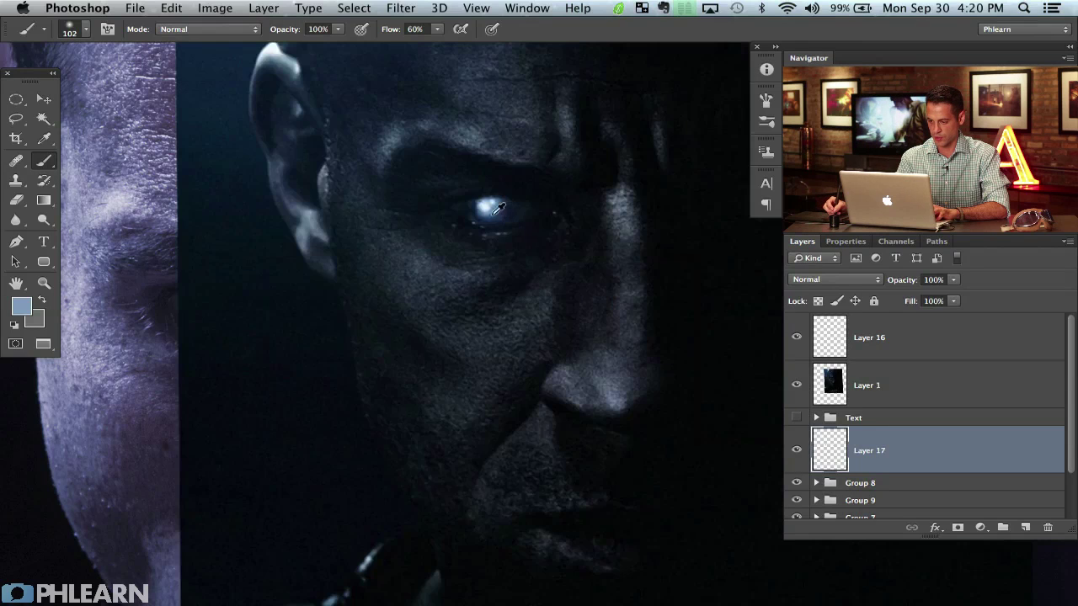
left_click(493, 203, "alt")
left_click(795, 383)
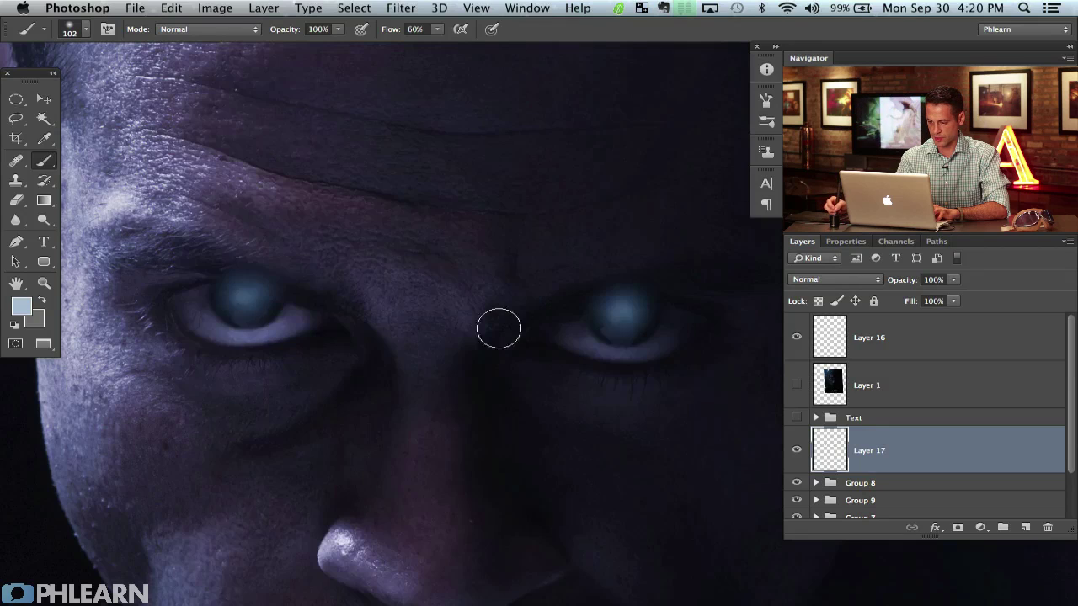
left_click_drag(235, 295, 218, 299)
left_click(240, 295)
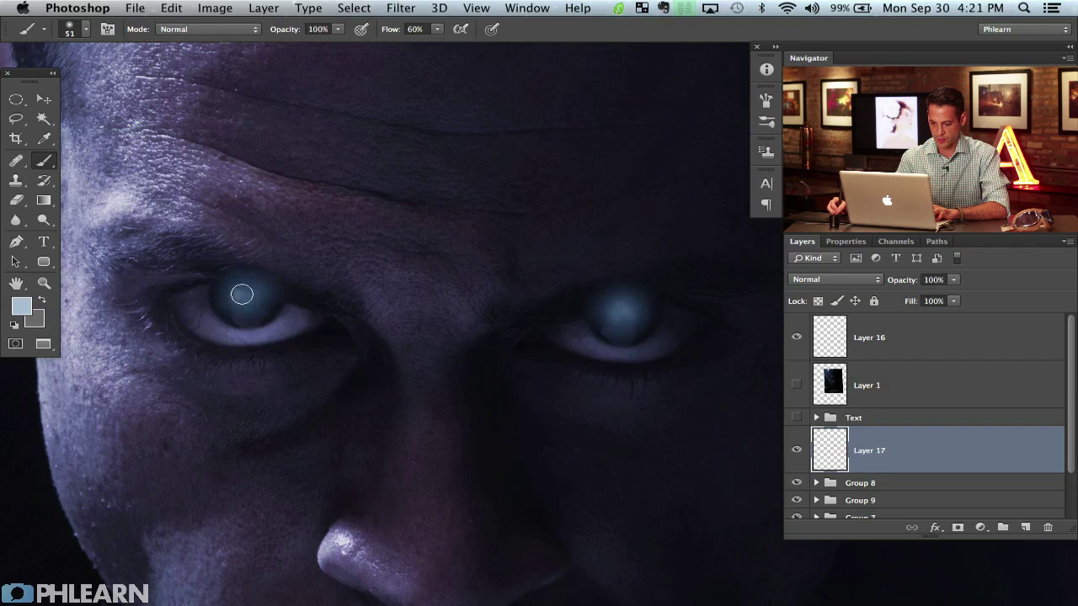
key("super+minus")
key("super+minus")
key("super+minus")
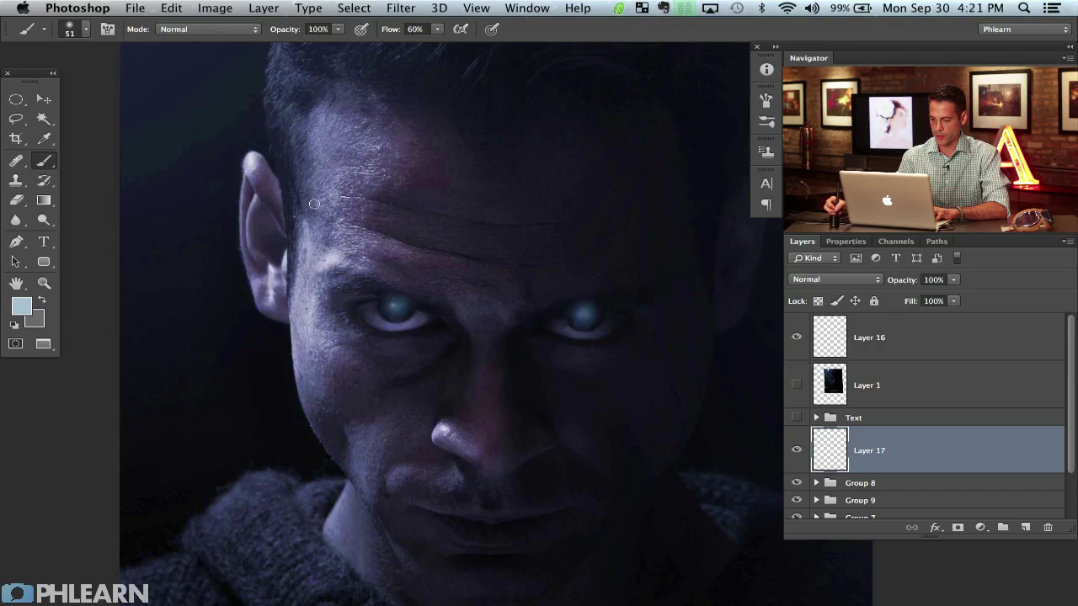
Sample several tones from the painted irises, then a light blue from the Layer 1 reference eye, leaving that layer hidden.
left_click_drag(416, 321, 389, 309)
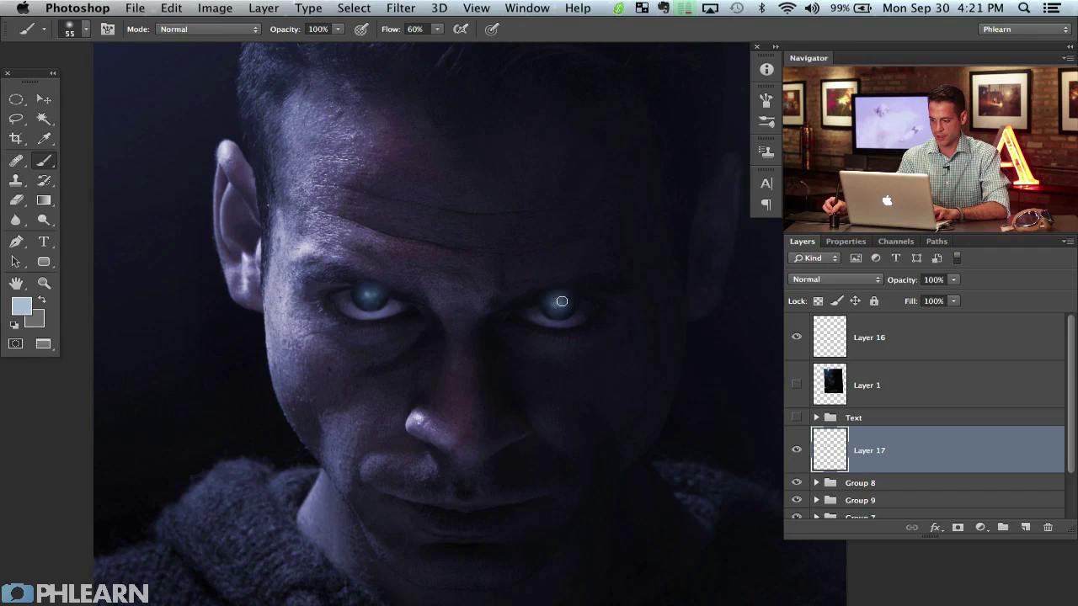
left_click(568, 308, "alt")
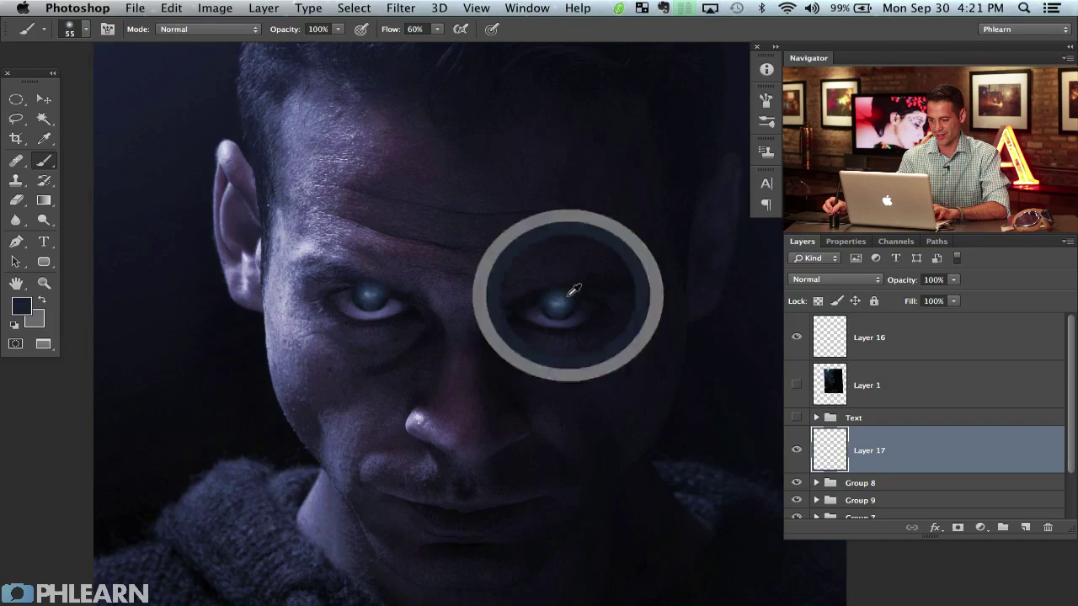
left_click(369, 293, "alt")
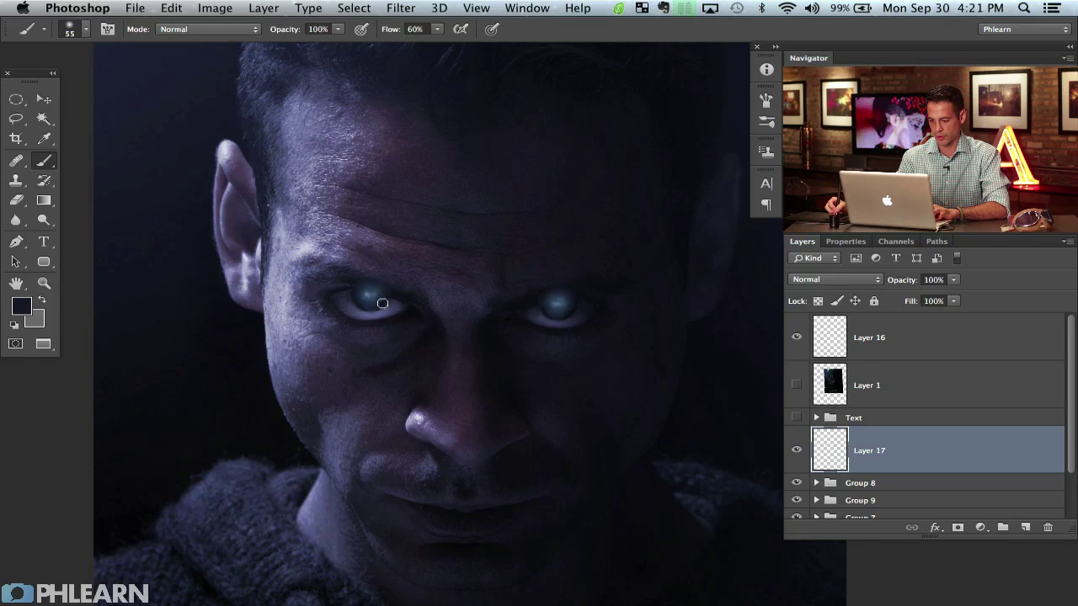
left_click(373, 297, "alt")
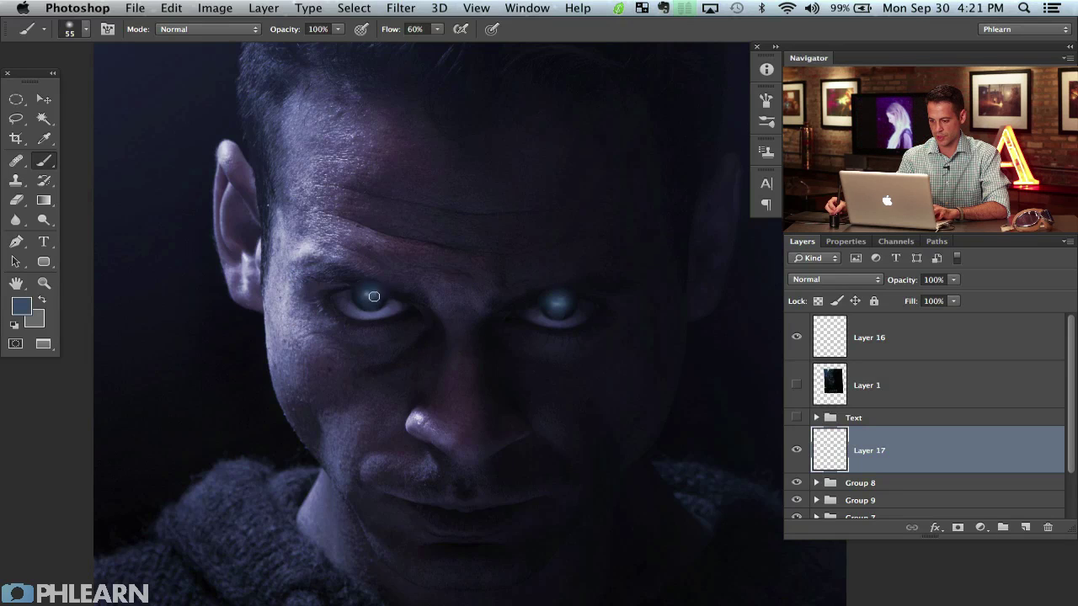
left_click(383, 291, "alt")
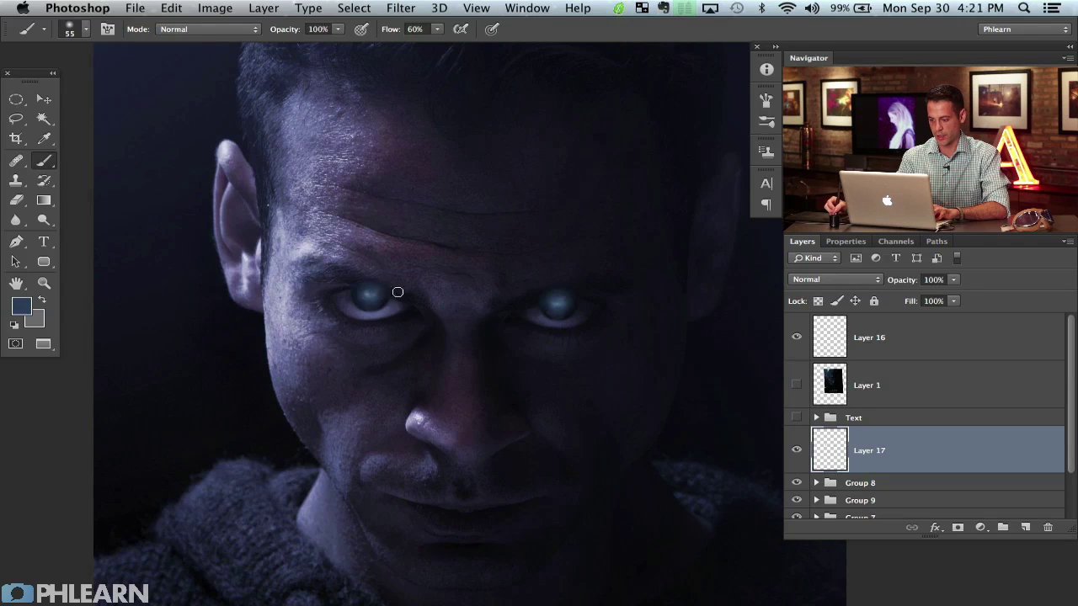
left_click(798, 387)
left_click(493, 246, "alt")
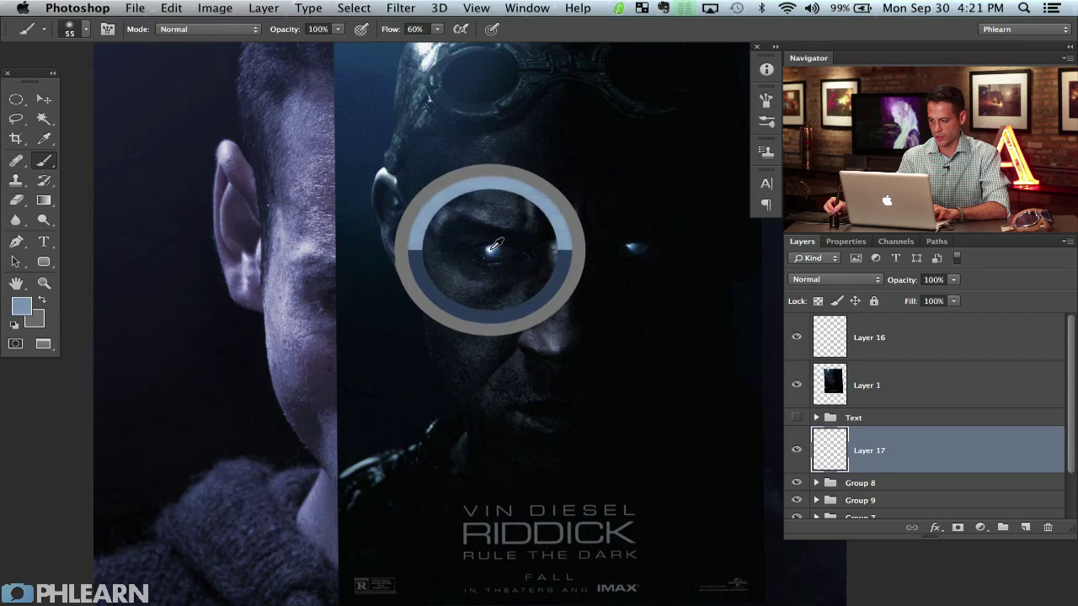
left_click(797, 385)
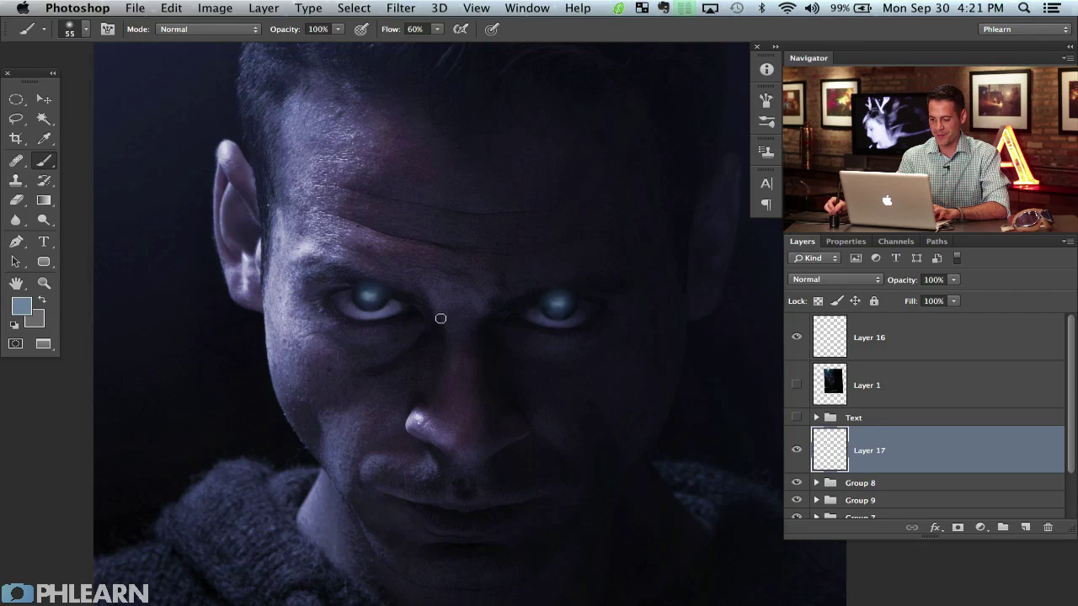
Toggle Layer 17's visibility repeatedly to compare the eyes with and without the painted glow.
left_click(796, 454)
left_click(797, 451)
left_click(798, 450)
left_click(798, 449)
left_click(797, 449)
left_click(797, 449)
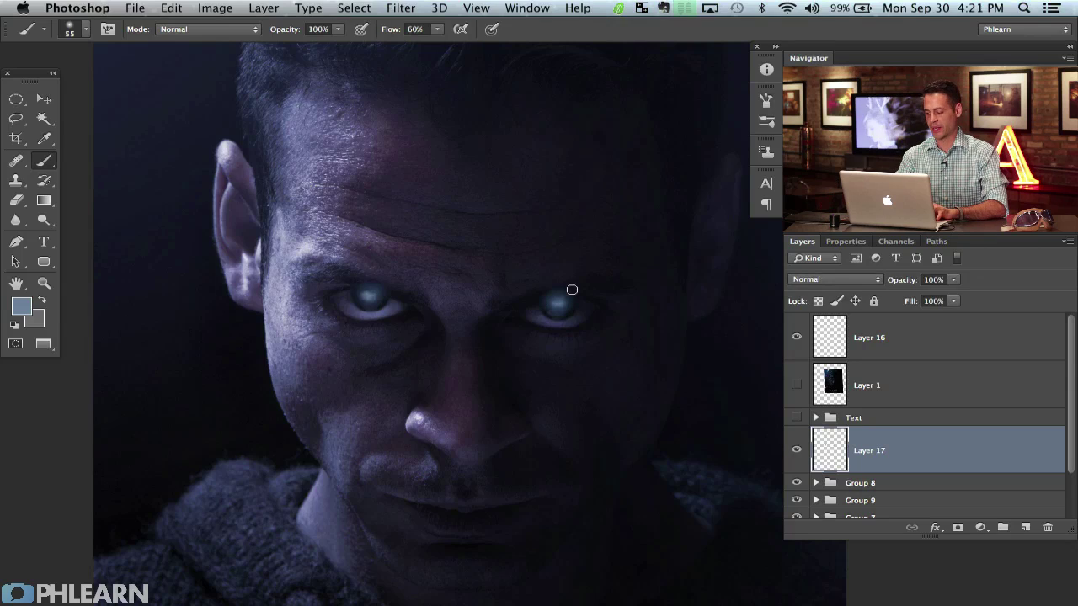
Compare a close-up of the painted eye with the reference eye by briefly showing Layer 1.
key("super+equal")
key("super+equal")
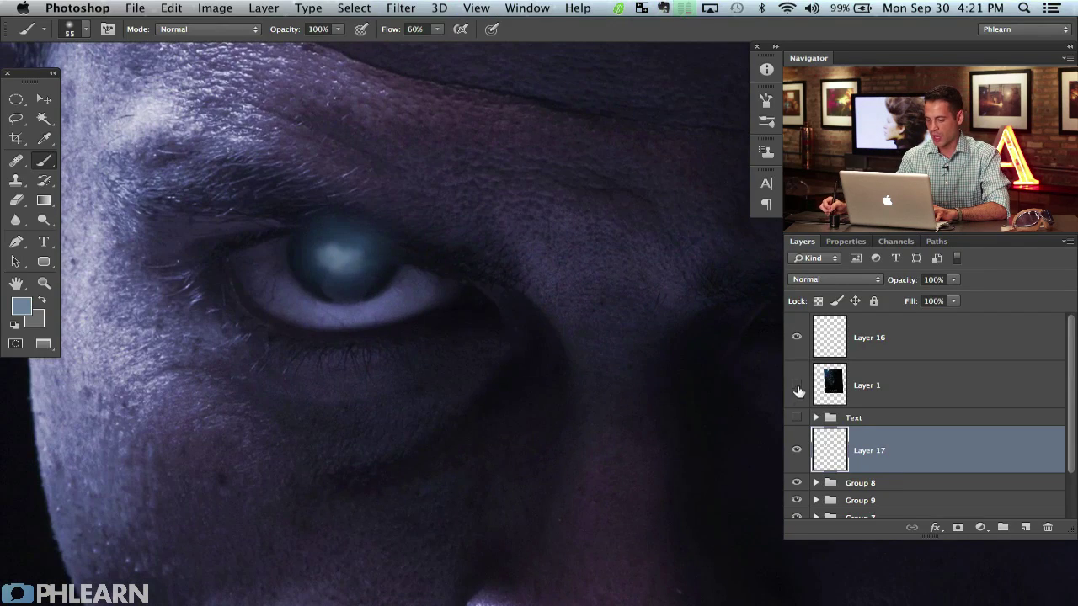
left_click(797, 388)
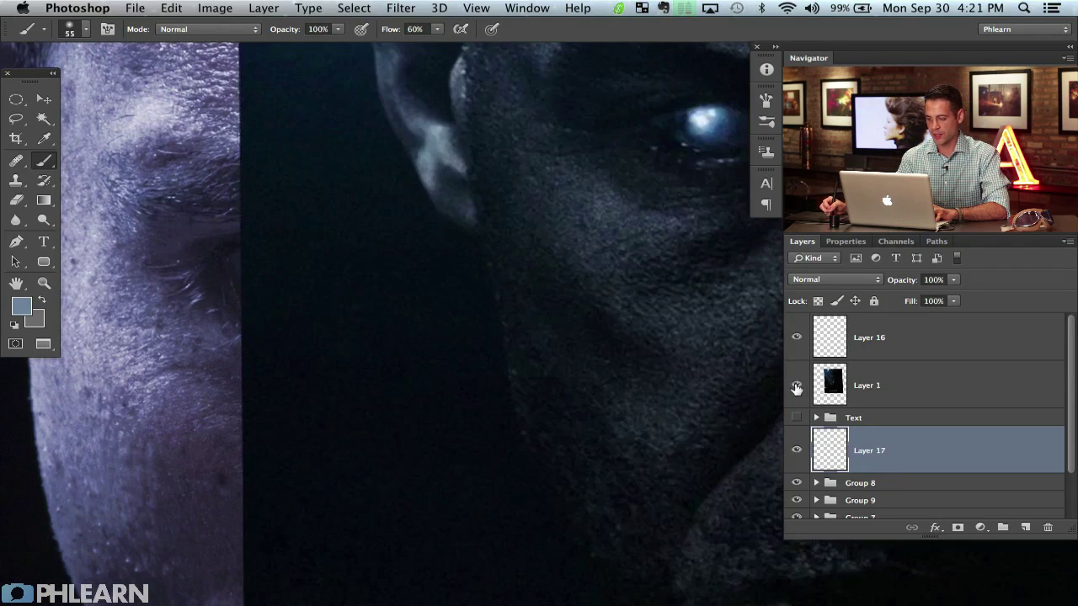
left_click(797, 387)
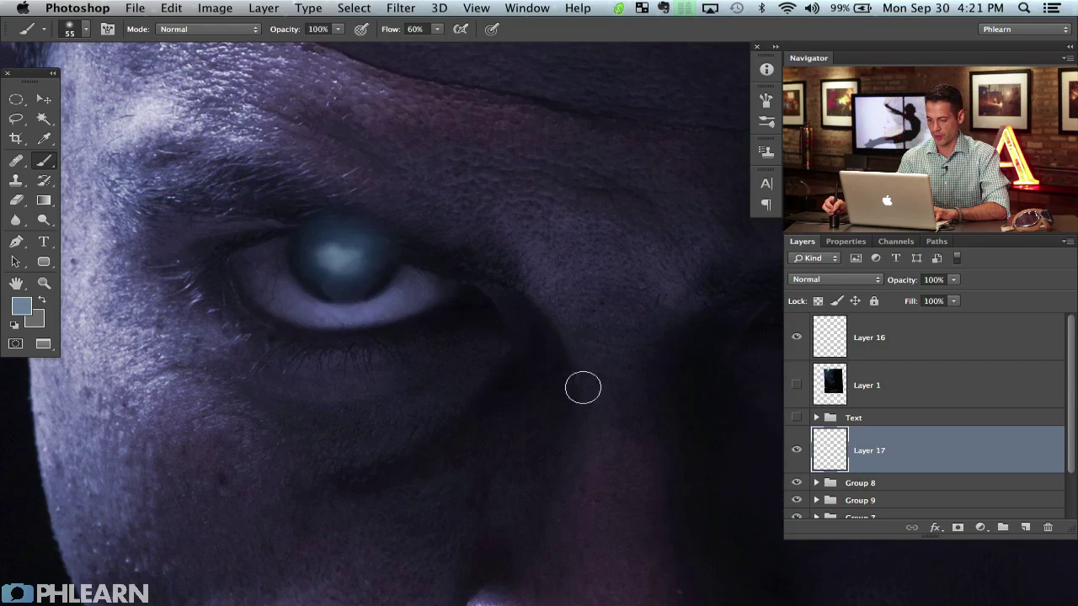
key("super+d")
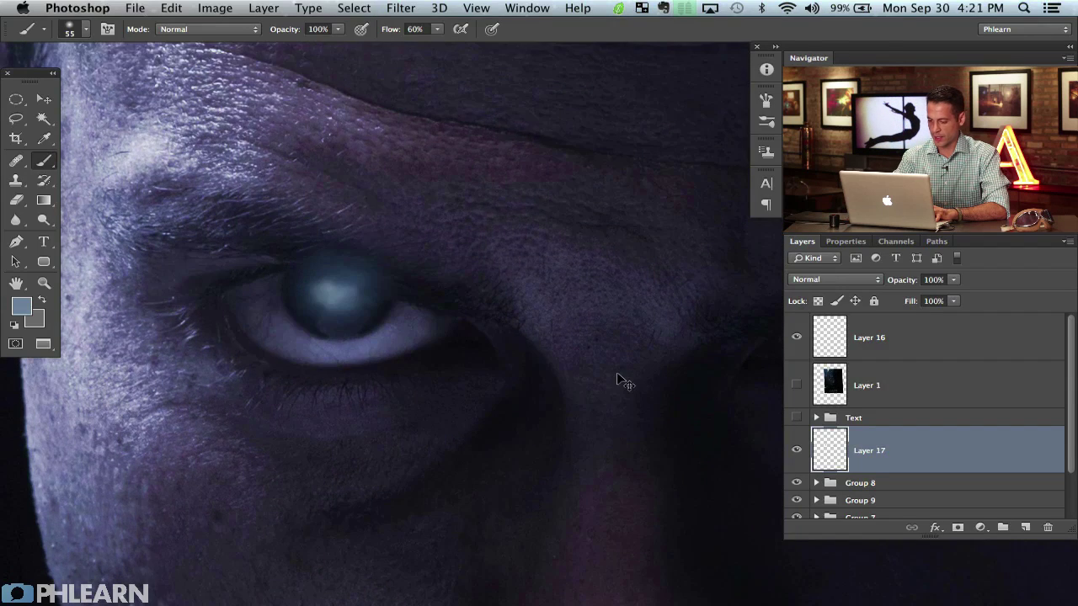
Add a mask to Layer 17 and paint black with a 4-pixel brush at 70% flow over the lit eye's upper lid and lashes.
key("super+plus")
left_click_drag(393, 368, 634, 421)
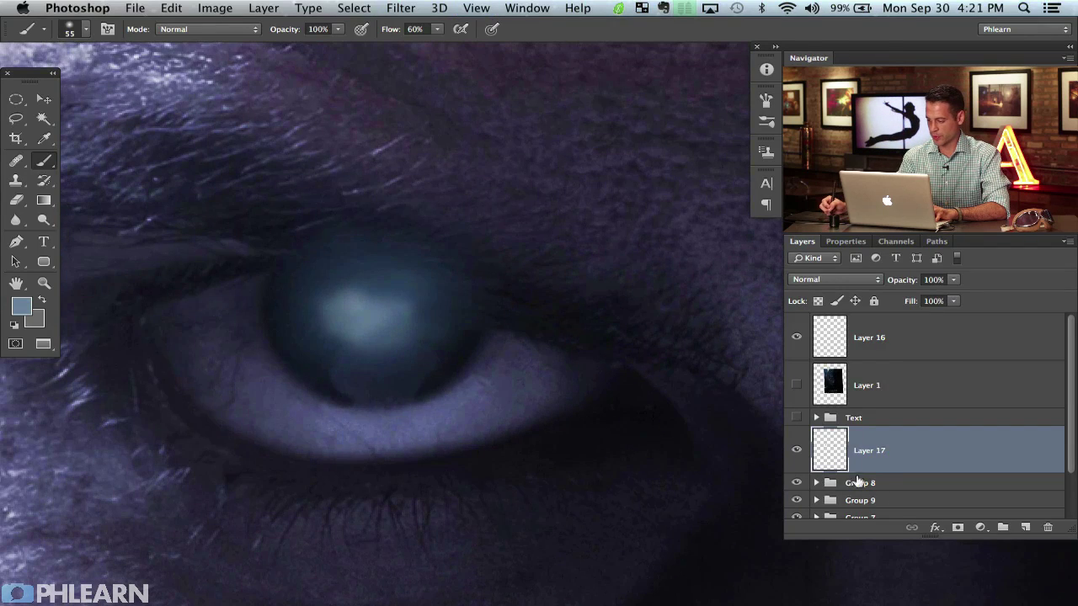
left_click(957, 527)
mouse_move(376, 278)
left_mouse_down()
mouse_move(353, 271)
mouse_move(385, 327)
mouse_move(388, 314)
mouse_move(371, 313)
left_mouse_up()
key("x")
key("shift+7")
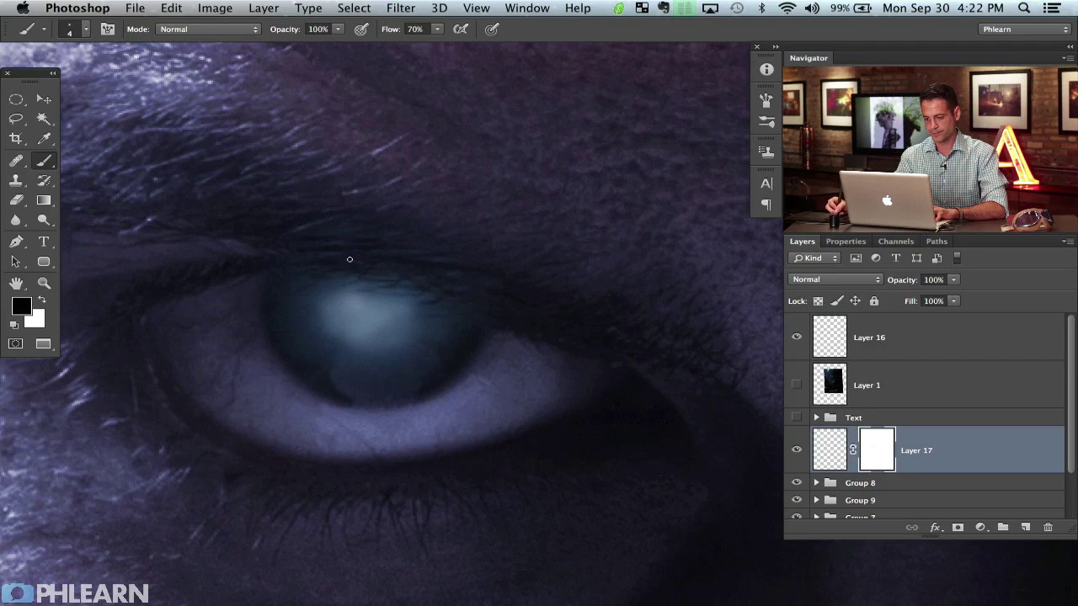
Mask the glow away from the upper lid and lashes of the shadowed eye with the same 4-pixel black brush.
left_click_drag(715, 290, 183, 260)
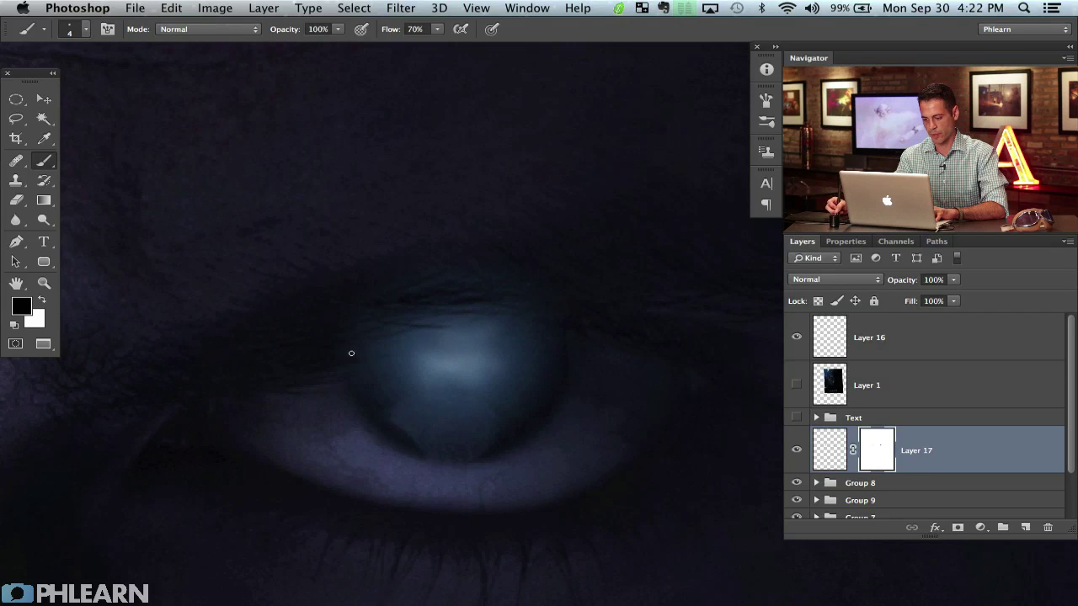
key("super+minus")
key("super+minus")
key("super+minus")
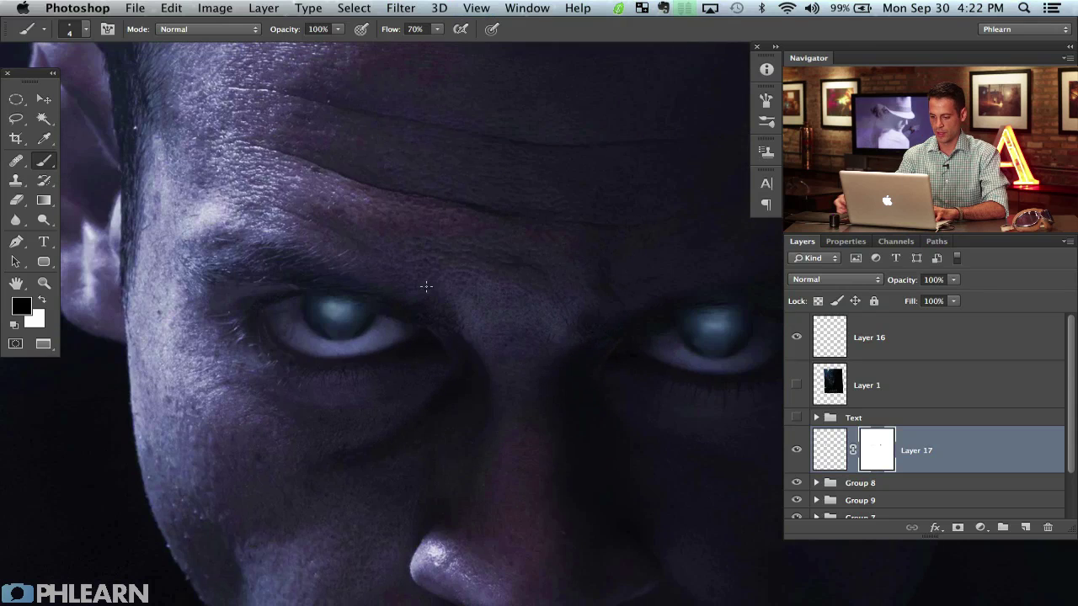
Compare both eyes with the Layer 17 mask disabled and enabled, and with the whole layer hidden and shown.
left_click(875, 450, "shift")
left_click(874, 454, "shift")
mouse_move(529, 469)
left_mouse_down()
mouse_move(430, 380)
mouse_move(440, 426)
left_mouse_up()
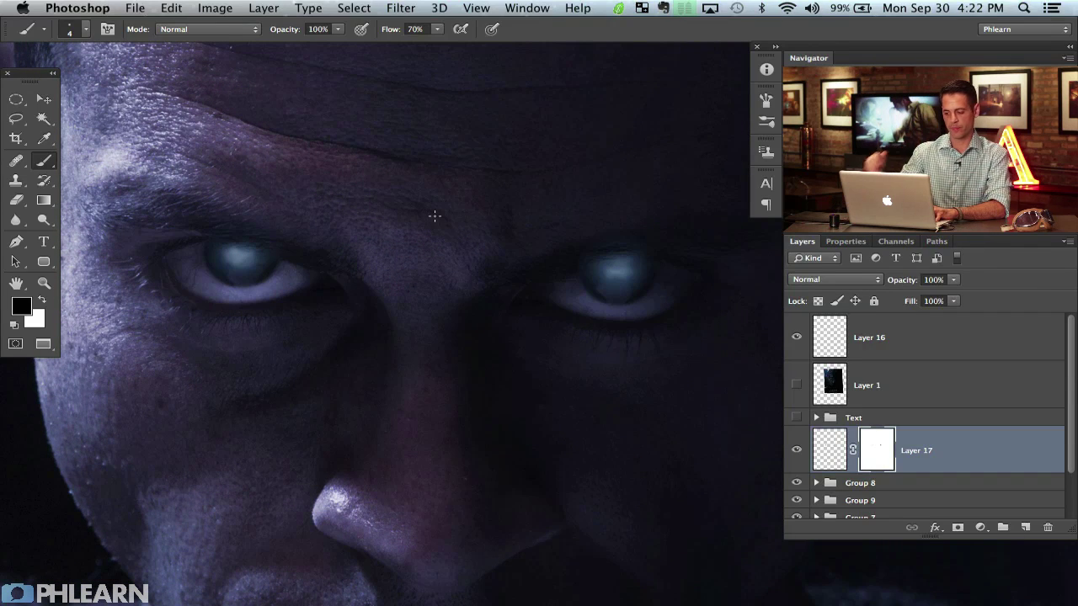
left_click(797, 450)
left_click(796, 450)
left_click(797, 451)
left_click(797, 450)
Refine the Layer 17 mask along the upper edges of the glowing irises with a 16-pixel black brush.
left_click_drag(258, 251, 269, 251)
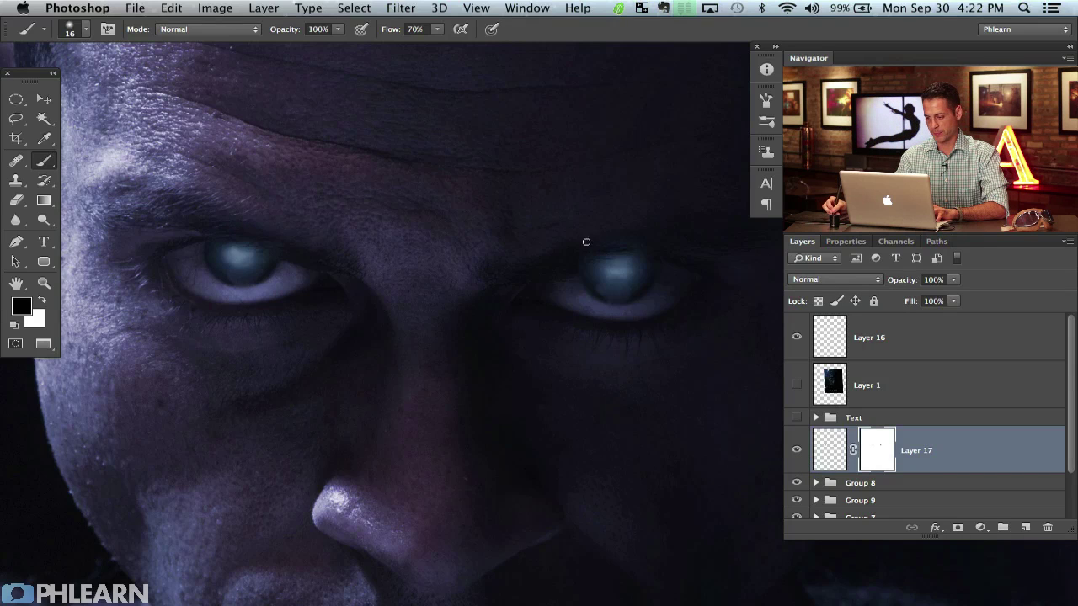
left_click_drag(674, 428, 732, 428)
left_click_drag(411, 405, 452, 394)
key("super+minus")
key("super+minus")
key("super+plus")
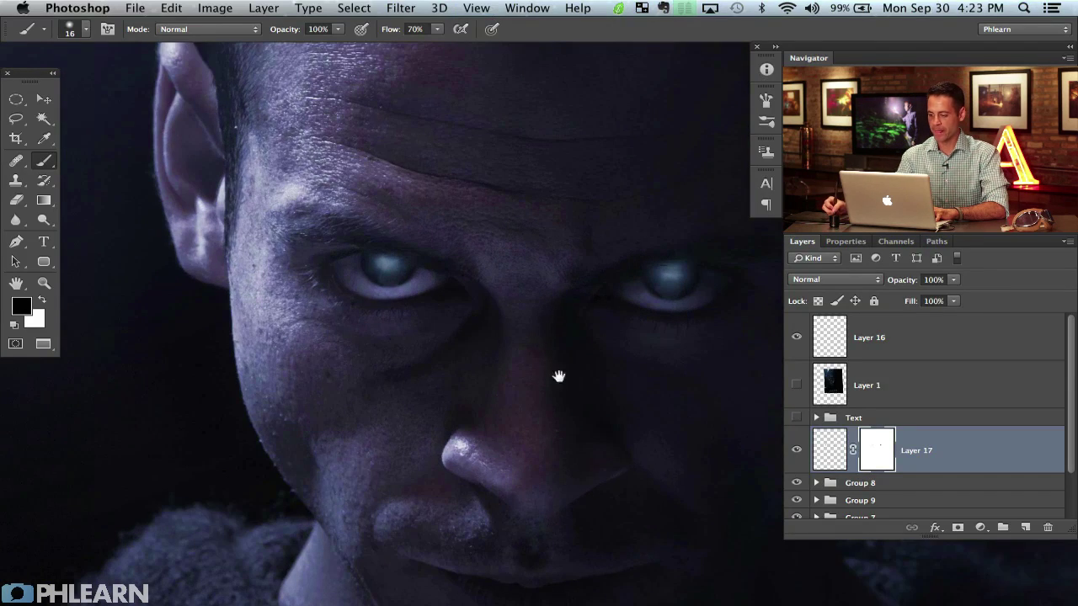
left_click_drag(562, 373, 501, 320)
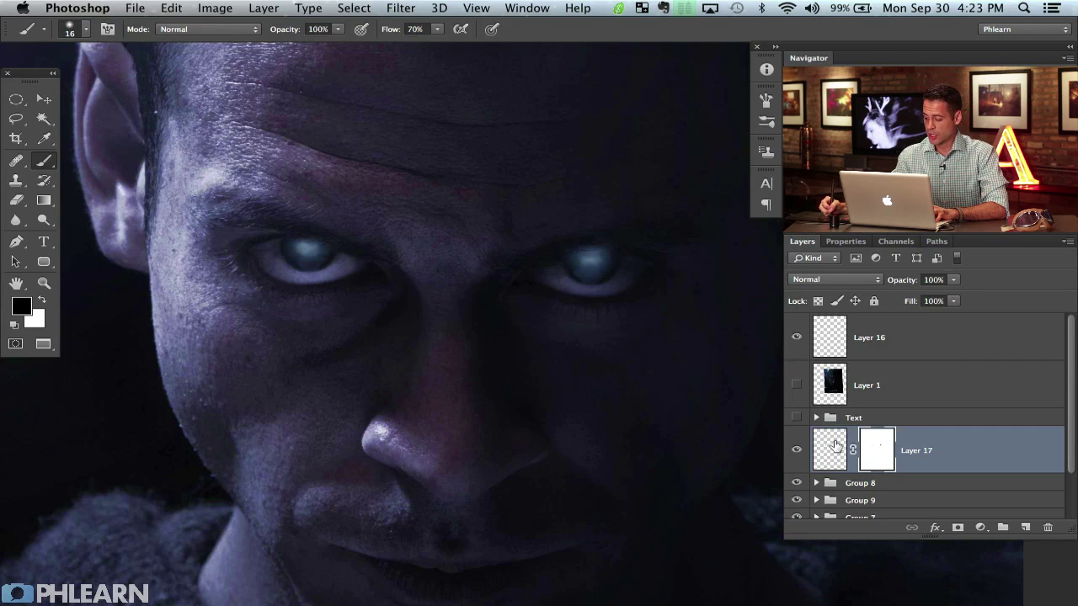
Target Layer 17's pixels, try painting magenta over the lit eye with a 56-pixel brush, and undo the strokes.
left_click(829, 450)
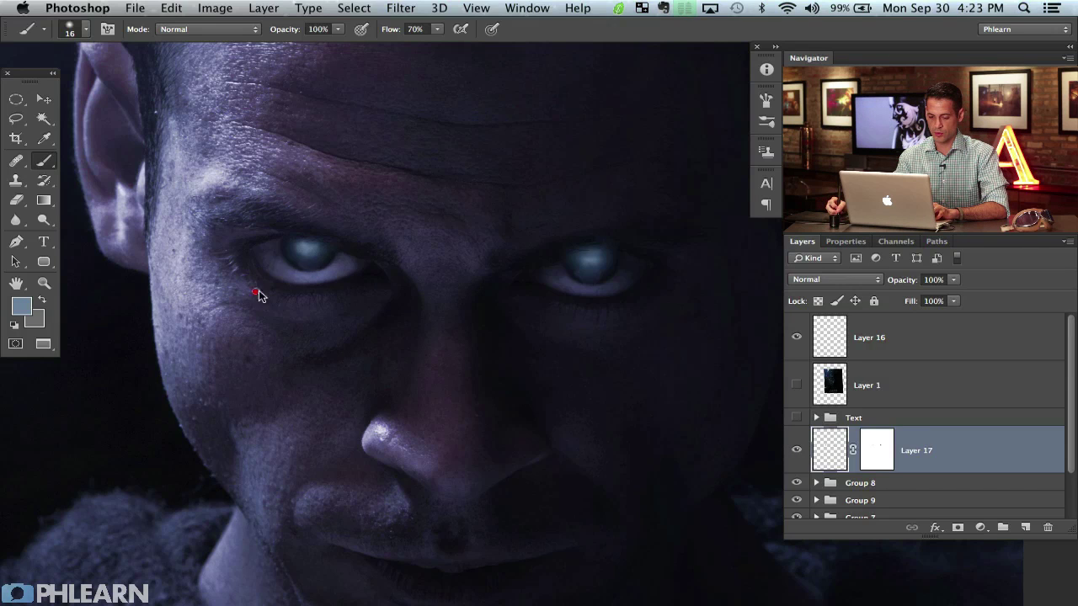
left_click(22, 306)
left_click(689, 329)
left_click(612, 308)
key("Return")
key("b")
mouse_move(363, 173)
left_mouse_down()
mouse_move(253, 257)
mouse_move(202, 333)
mouse_move(225, 292)
mouse_move(221, 263)
mouse_move(348, 241)
mouse_move(298, 232)
mouse_move(311, 189)
mouse_move(294, 277)
mouse_move(282, 250)
left_mouse_up()
key("super+z")
key("Delete")
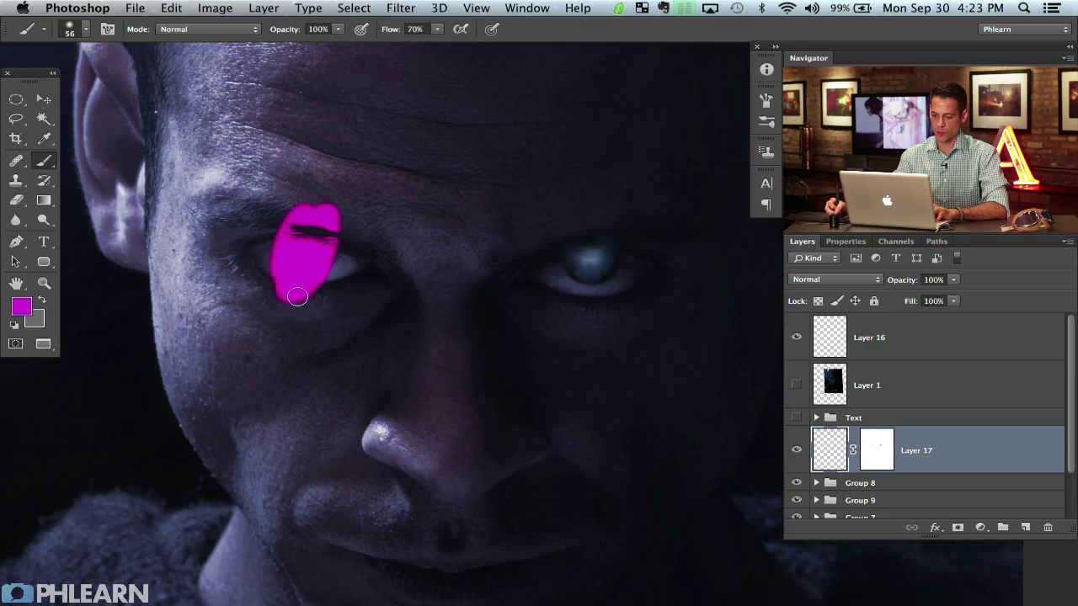
key("Delete")
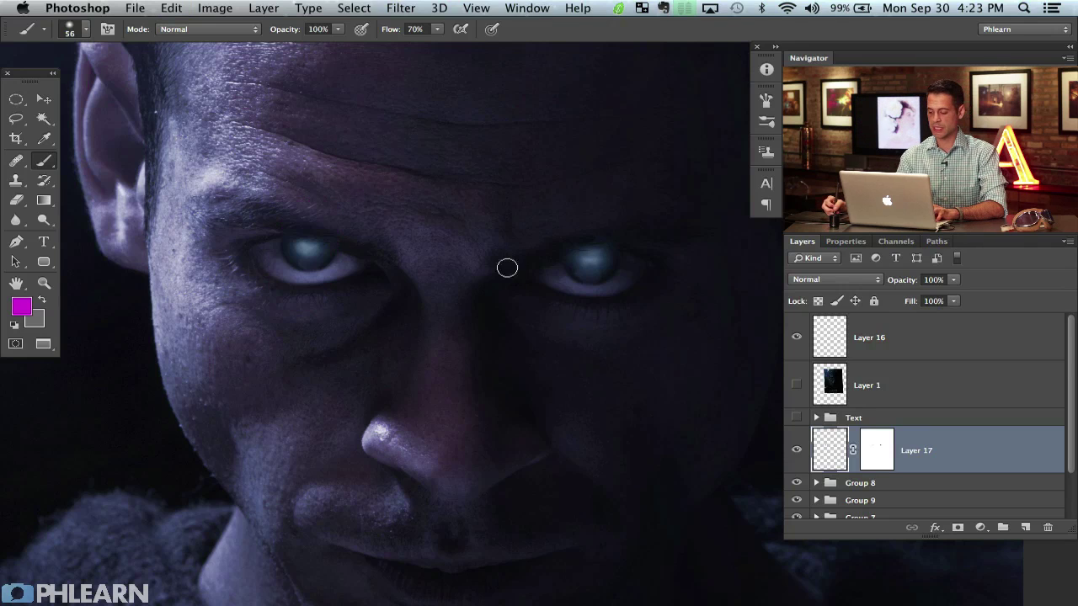
Lock the transparent pixels of Layer 17.
left_click(818, 301)
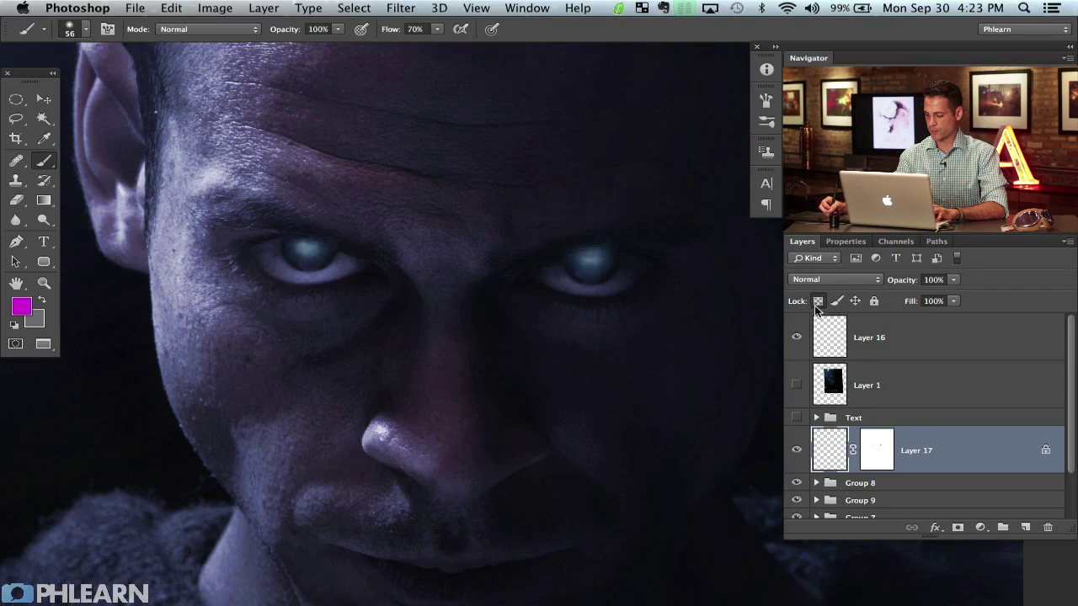
left_click(818, 303)
left_click(818, 304)
Try painting magenta over both irises with transparency locked, and undo the strokes.
left_click_drag(296, 259, 374, 195)
mouse_move(318, 235)
left_mouse_down()
mouse_move(281, 250)
mouse_move(294, 262)
left_mouse_up()
mouse_move(606, 246)
left_mouse_down()
mouse_move(512, 309)
mouse_move(652, 235)
left_mouse_up()
key("super+alt+z")
key("super+alt+z")
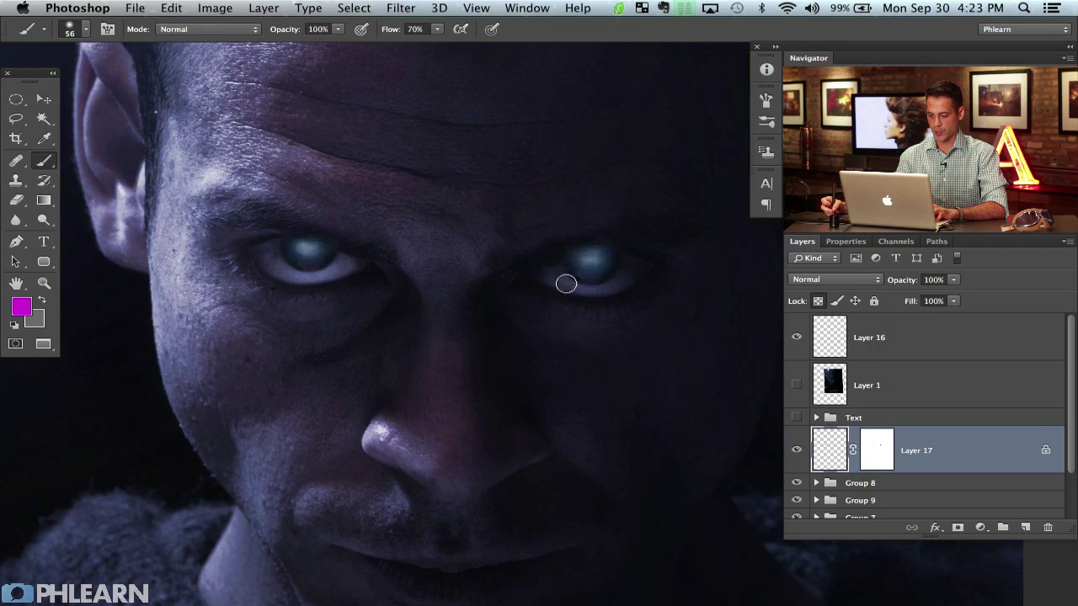
key("ctrl+shift+z")
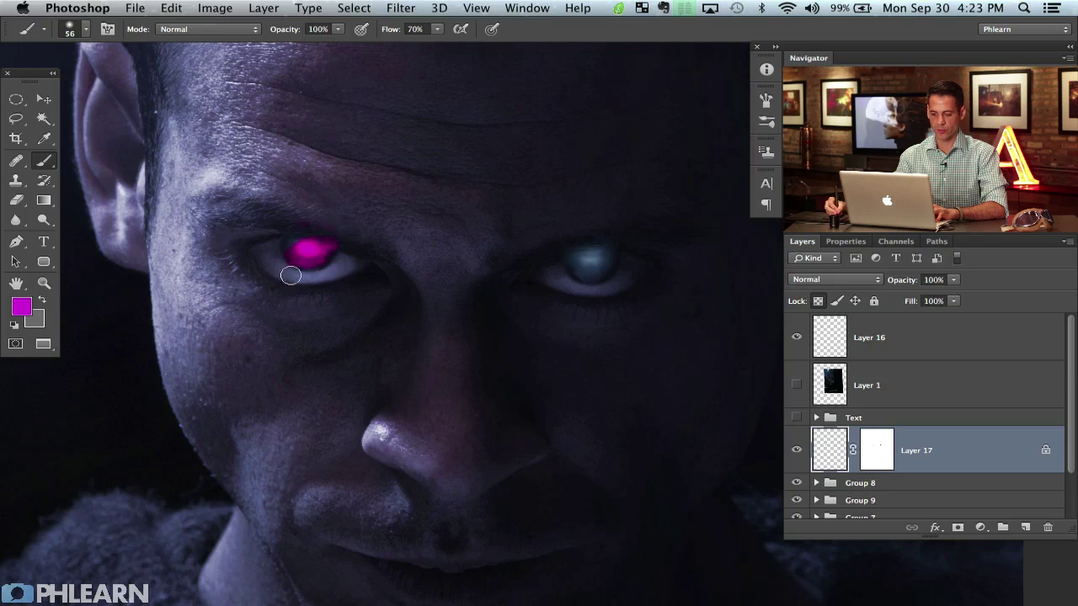
key("super+alt+z")
mouse_move(581, 290)
left_mouse_down()
mouse_move(609, 240)
mouse_move(583, 231)
left_mouse_up()
key("super+alt+z")
Unlock Layer 17's transparency, try magenta strokes across both eyes, undo them and lock the transparent pixels again.
left_click(817, 302)
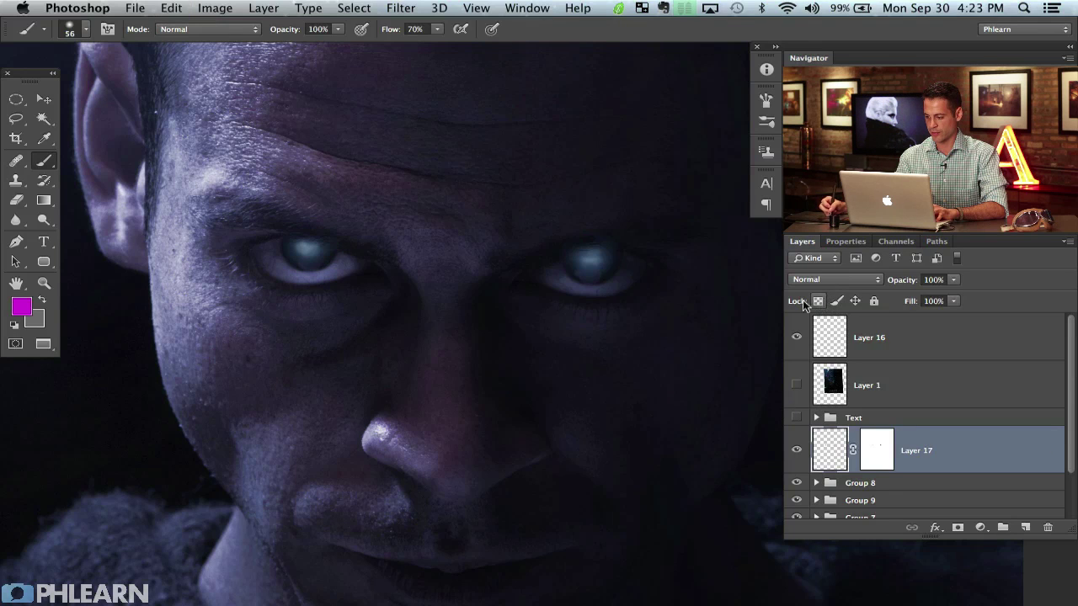
left_click_drag(572, 295, 653, 221)
mouse_move(533, 322)
left_mouse_down()
mouse_move(631, 211)
mouse_move(370, 192)
mouse_move(210, 301)
left_mouse_up()
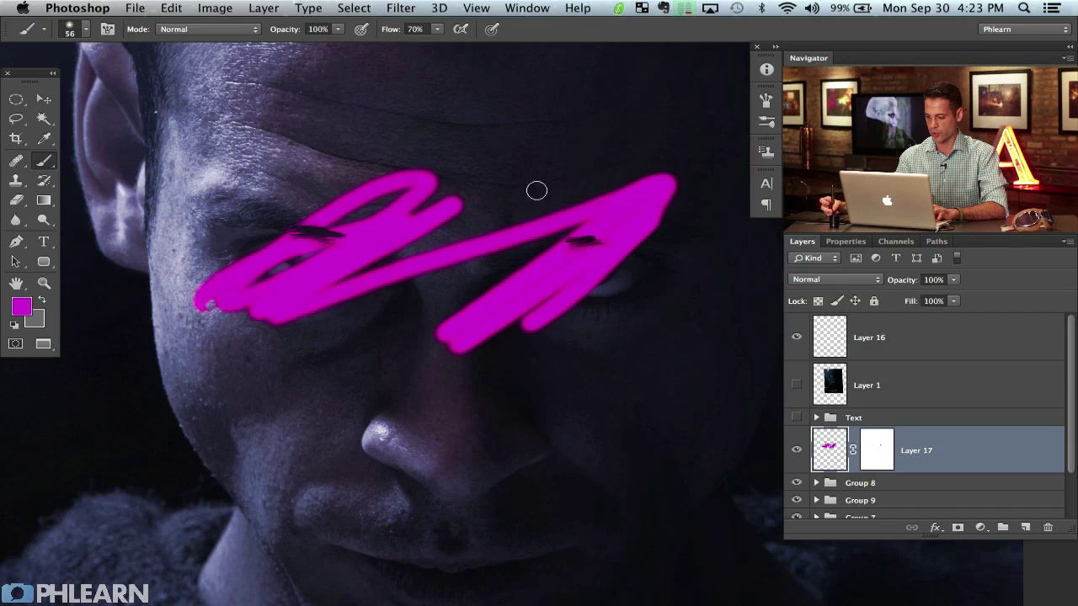
key("super+z")
left_click(817, 301)
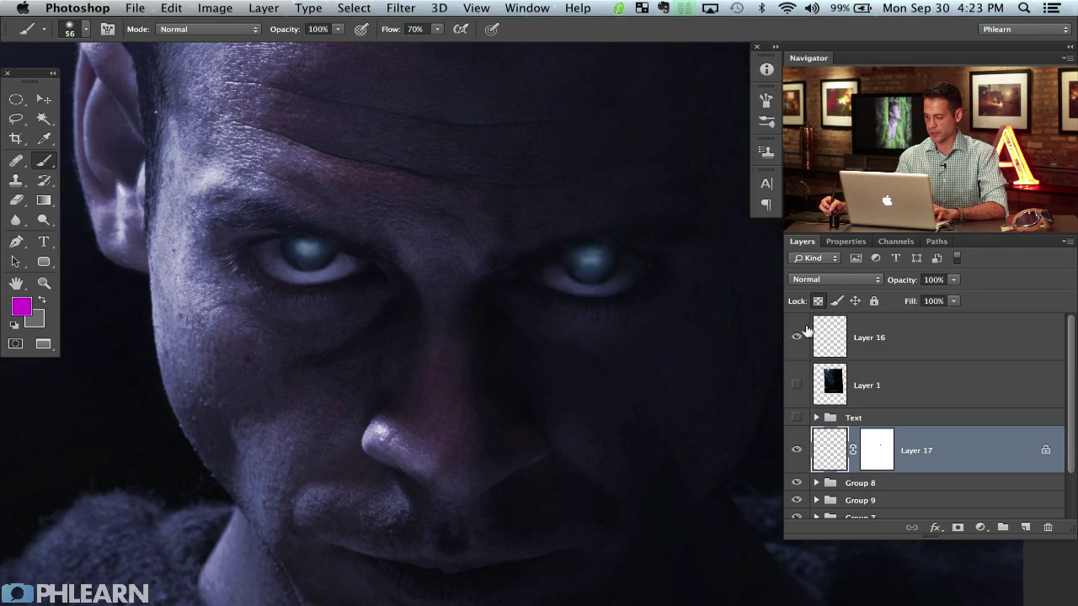
Sample the dark blue at the lit eye's iris edge and enlarge the brush to 101 pixels.
left_click(326, 257, "alt")
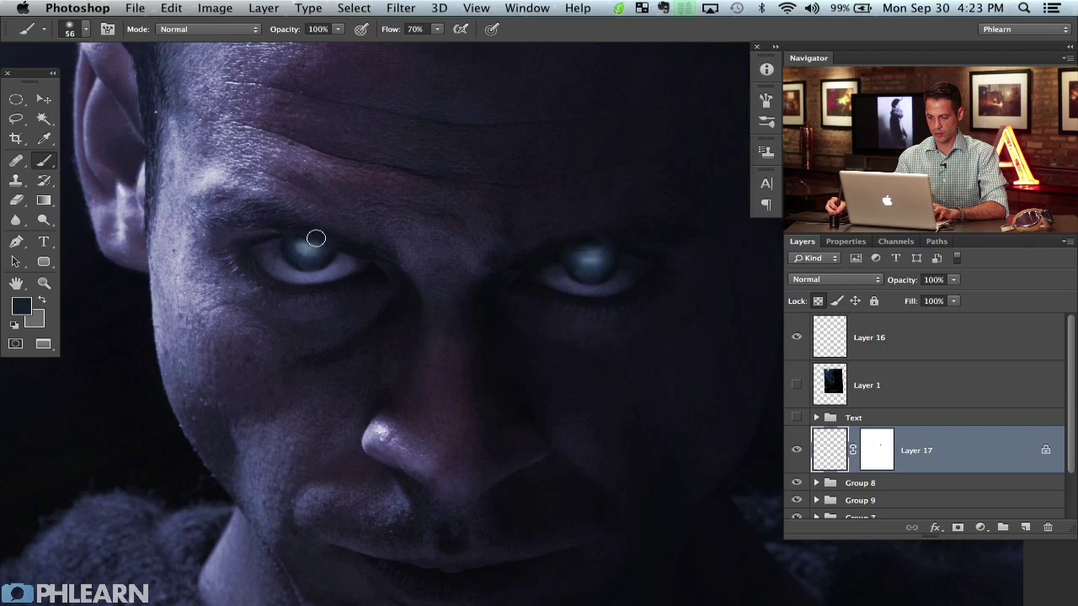
key("bracketright")
key("bracketright")
key("bracketright")
key("bracketright")
key("bracketright")
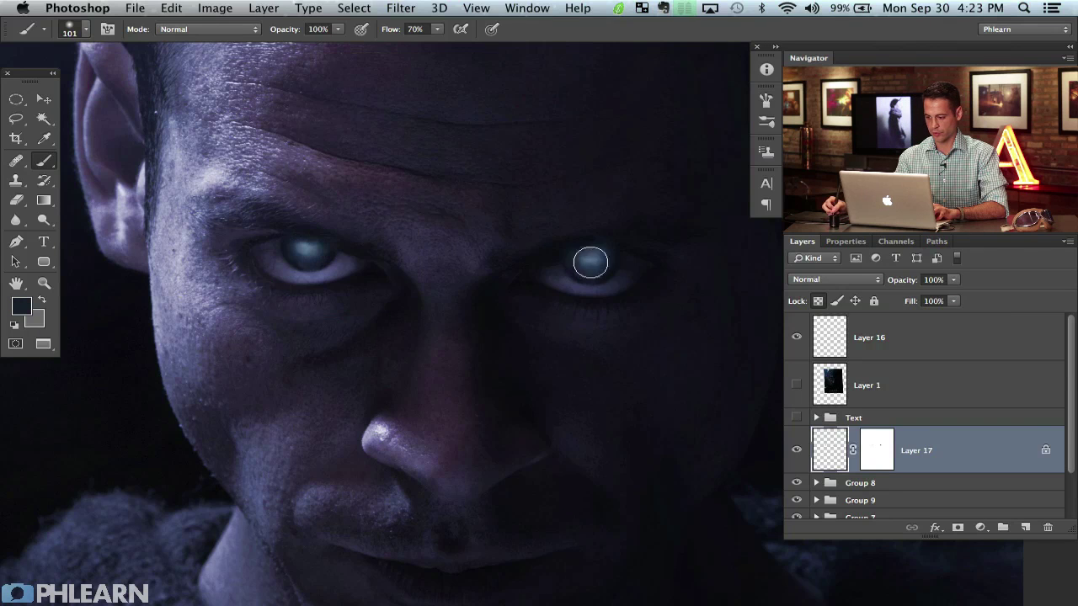
Sample blues from the shadowed eye's iris and paint them over its glow with the 101-pixel brush at 70% flow.
left_click(621, 246, "alt")
left_click(603, 253, "alt")
mouse_move(603, 254)
left_mouse_down()
mouse_move(594, 248)
mouse_move(607, 260)
left_mouse_up()
left_click(607, 264, "alt")
left_click(606, 260, "alt")
left_click(603, 258, "alt")
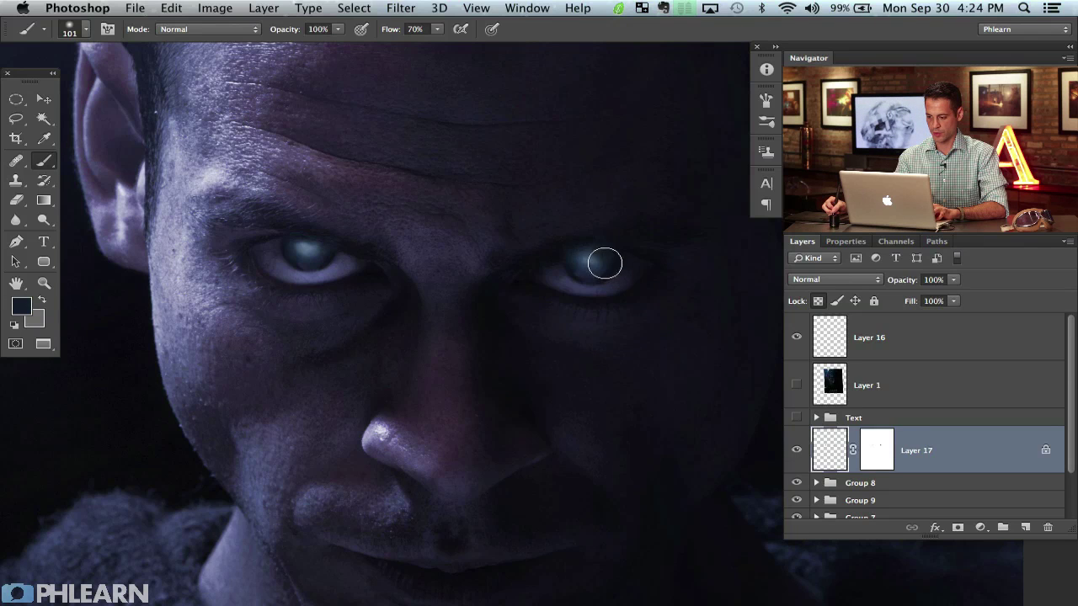
left_click(596, 266, "alt")
left_click(594, 264, "alt")
Lower the brush flow to 10% and blend repeatedly sampled iris blues over the shadowed eye's glow.
key("shift+1")
left_click_drag(594, 265, 595, 262)
left_click(591, 265, "alt")
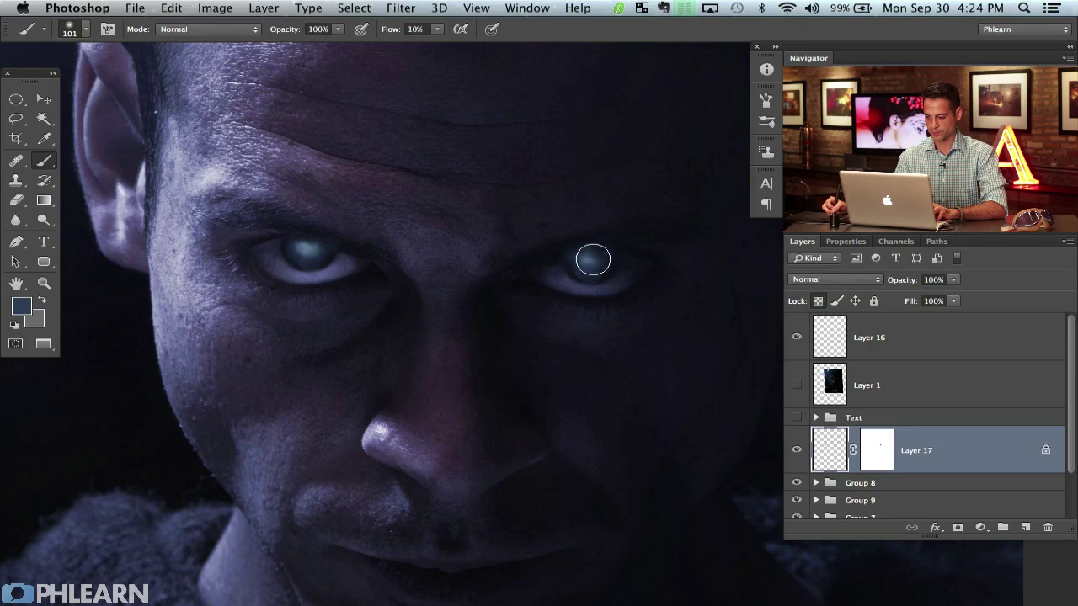
left_click(590, 251, "alt")
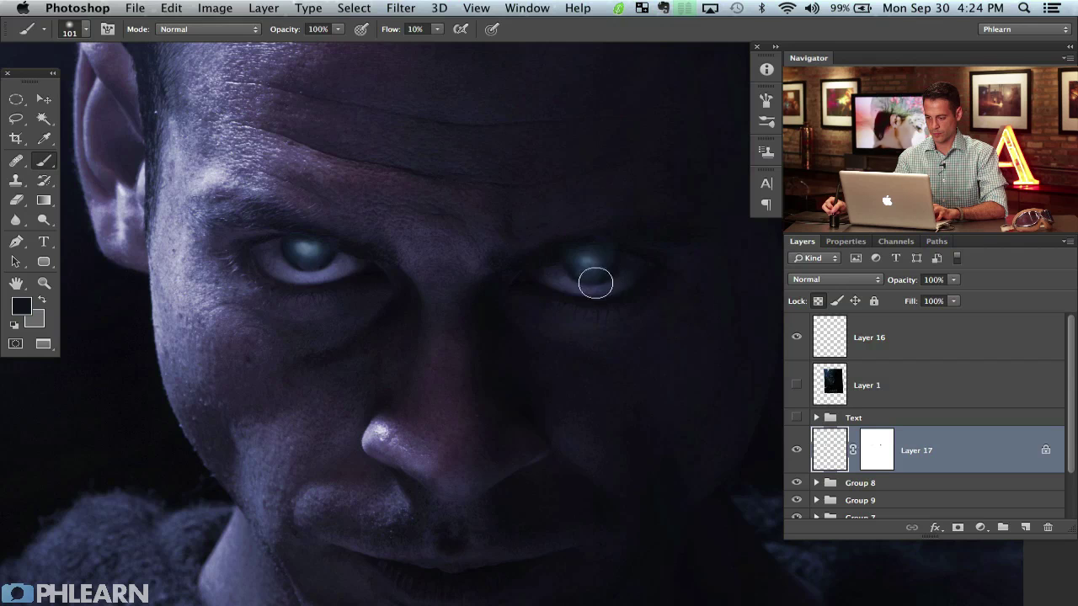
left_click(580, 262, "alt")
left_click(587, 258, "alt")
left_click(607, 262, "alt")
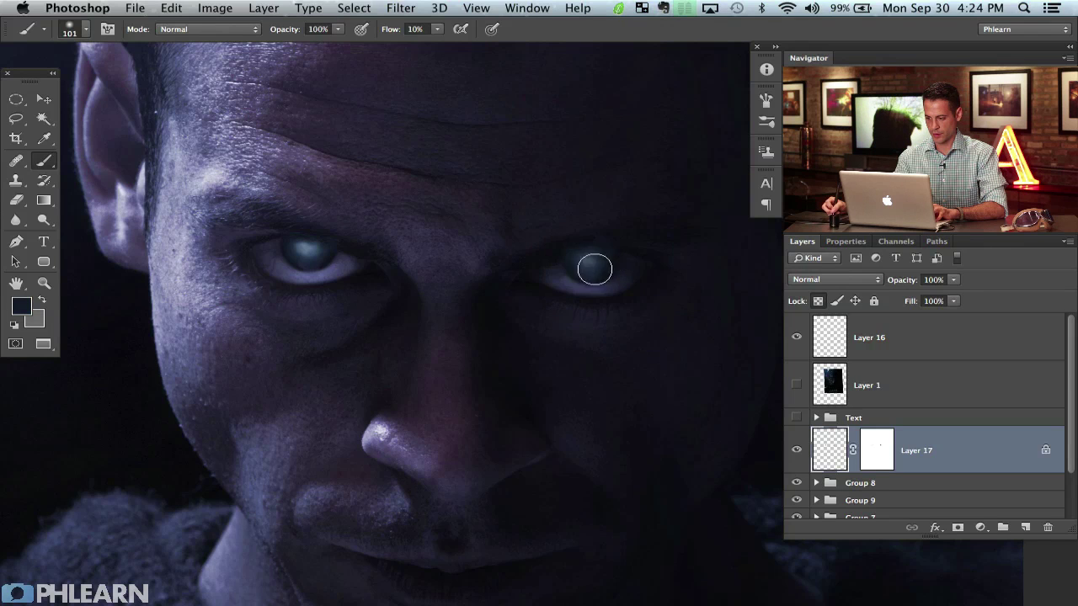
left_click(593, 264, "alt")
left_click_drag(602, 262, 641, 265)
Compare the eyes with Layer 17 hidden and shown, undo the last stroke and unlock the layer's transparent pixels.
left_click(796, 451)
left_click(797, 451)
left_click(797, 450)
left_click(796, 450)
left_click(621, 267, "alt")
key("super+z")
left_click(818, 301)
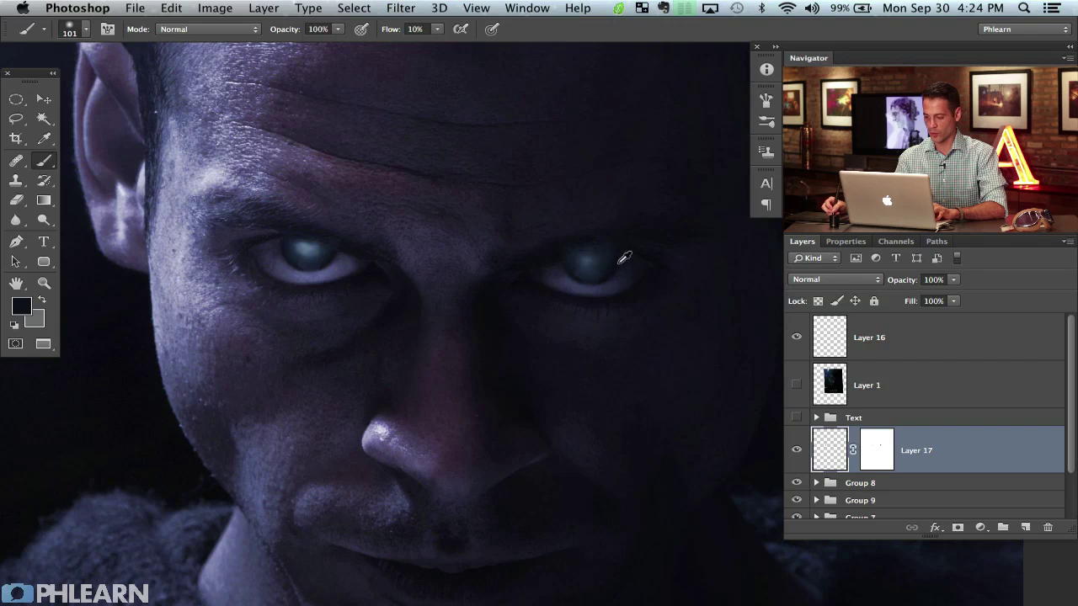
Blend both irises on Layer 17 with blues sampled from the eyes, using a 79-pixel brush at 10% flow.
left_click_drag(594, 275, 576, 274)
left_click(594, 260, "alt")
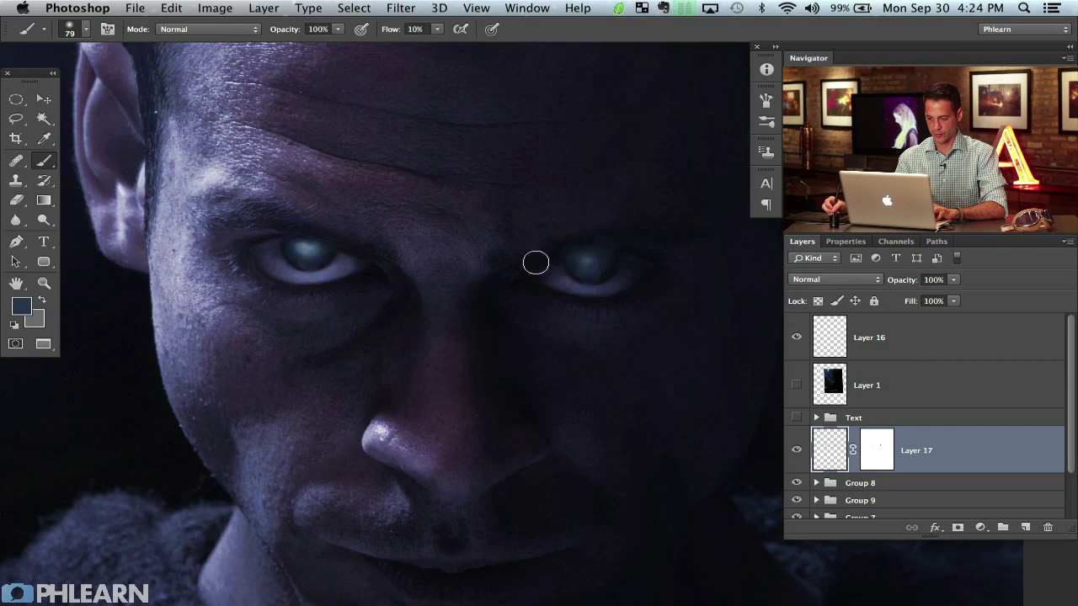
left_click_drag(633, 339, 615, 347)
key("super+minus")
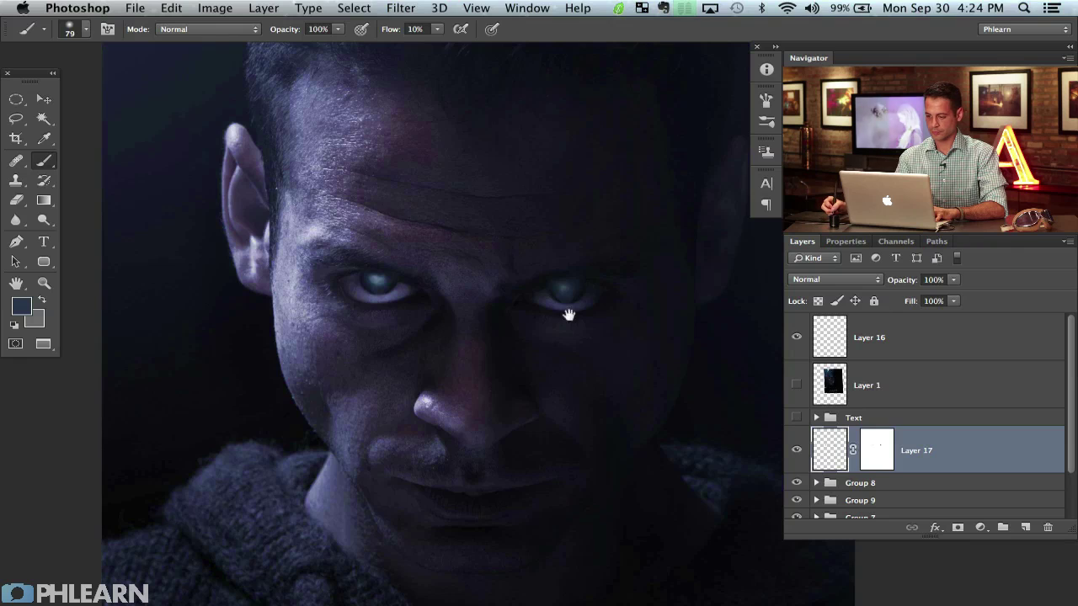
left_click_drag(531, 269, 515, 273)
left_click(380, 283, "alt")
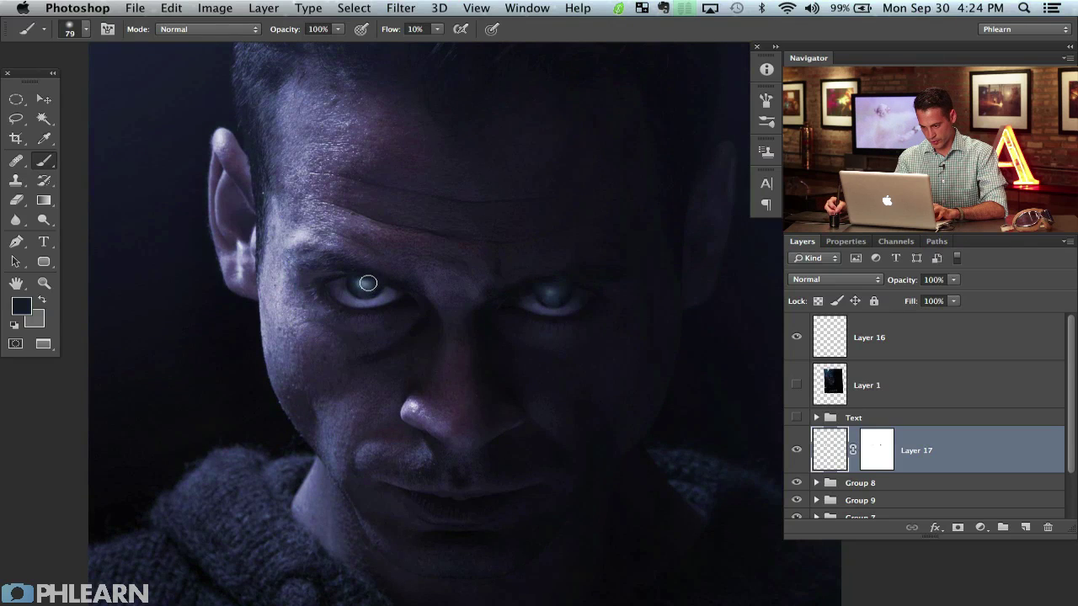
left_click(370, 285, "alt")
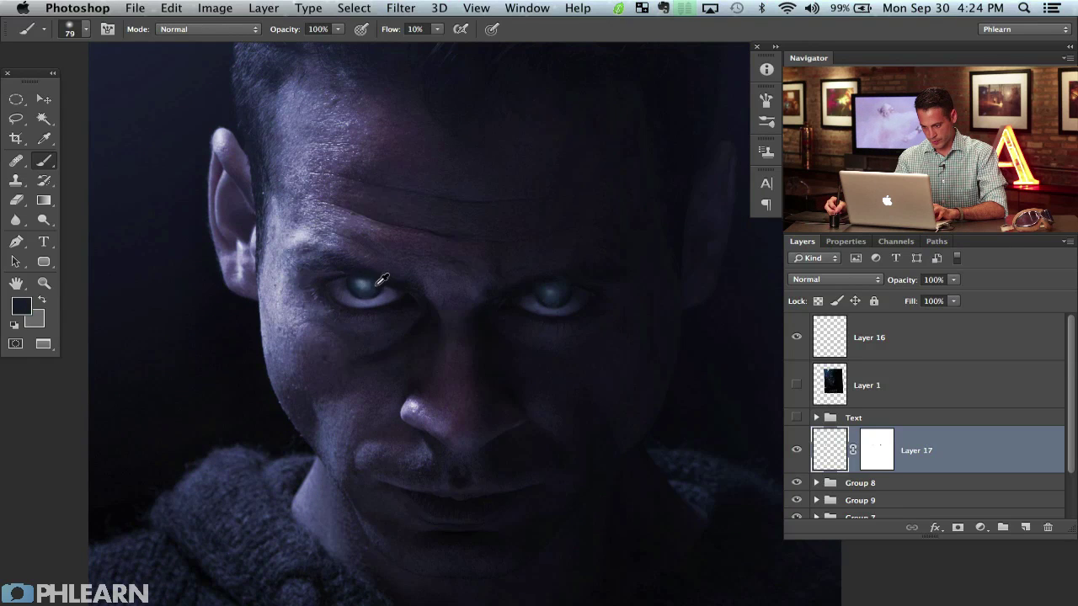
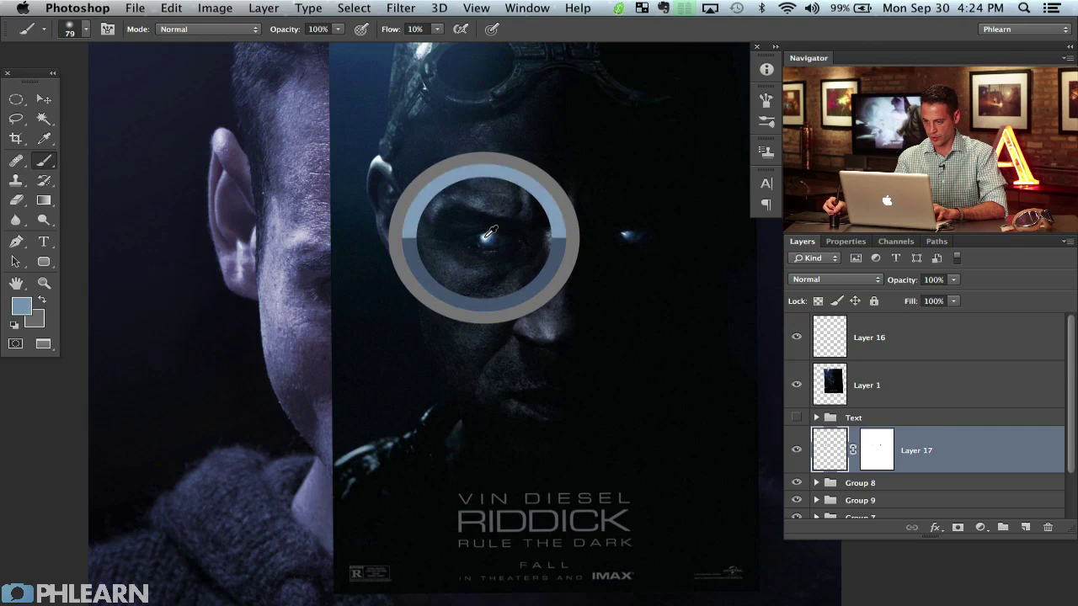
Hide the reference poster and paint its light eye blue over the irises on a new layer, using a 52-pixel brush at 40% flow.
left_click(796, 386)
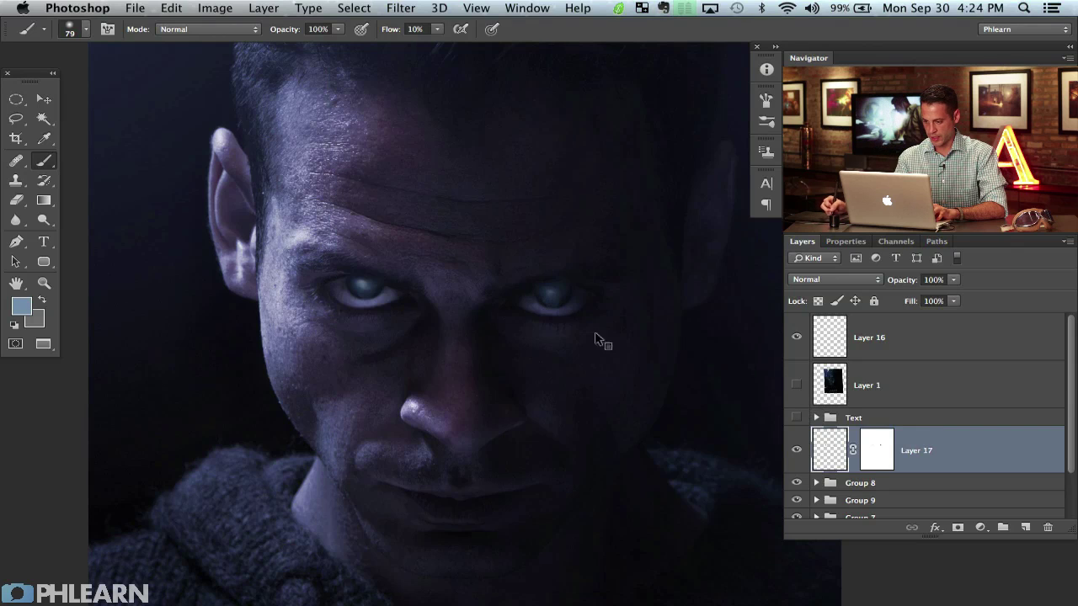
left_click(1024, 528)
left_click_drag(373, 294, 351, 294)
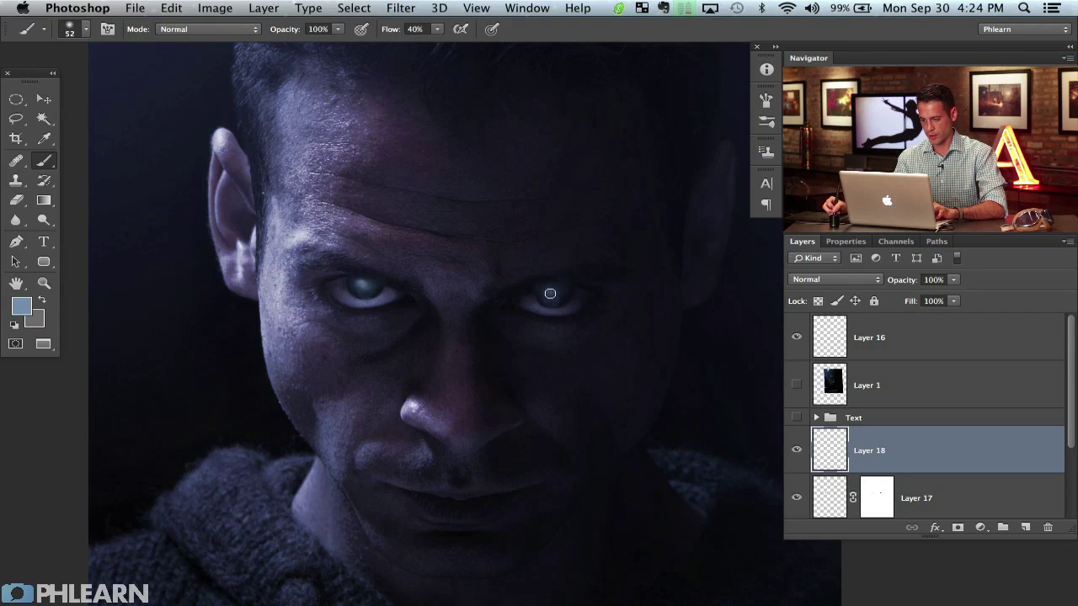
key("shift+4")
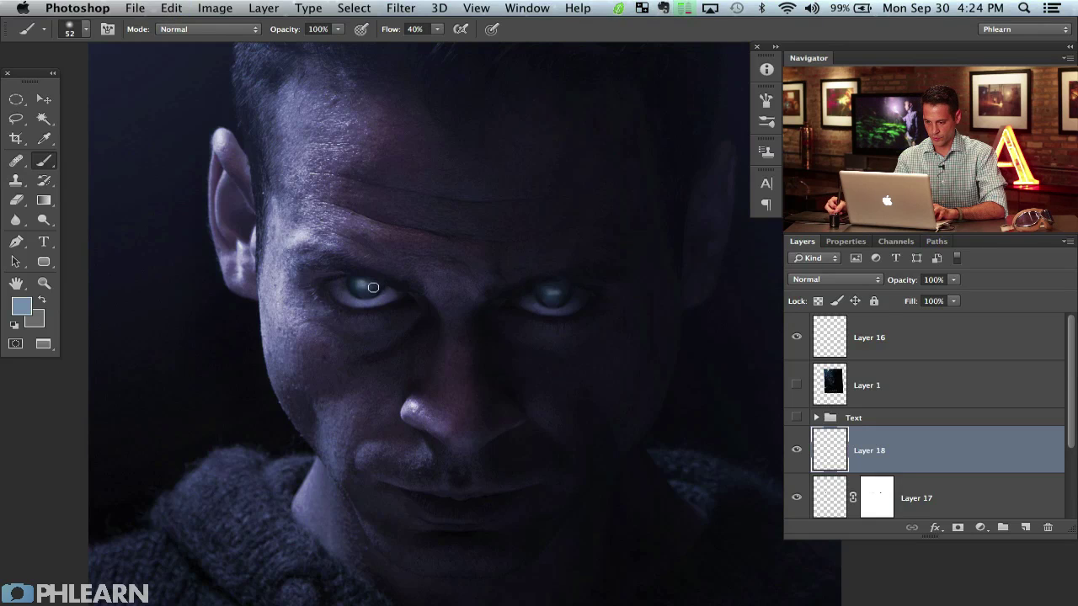
Even out both irises on Layer 18 by painting with blues sampled from each eye at 40% flow.
left_click(557, 295, "alt")
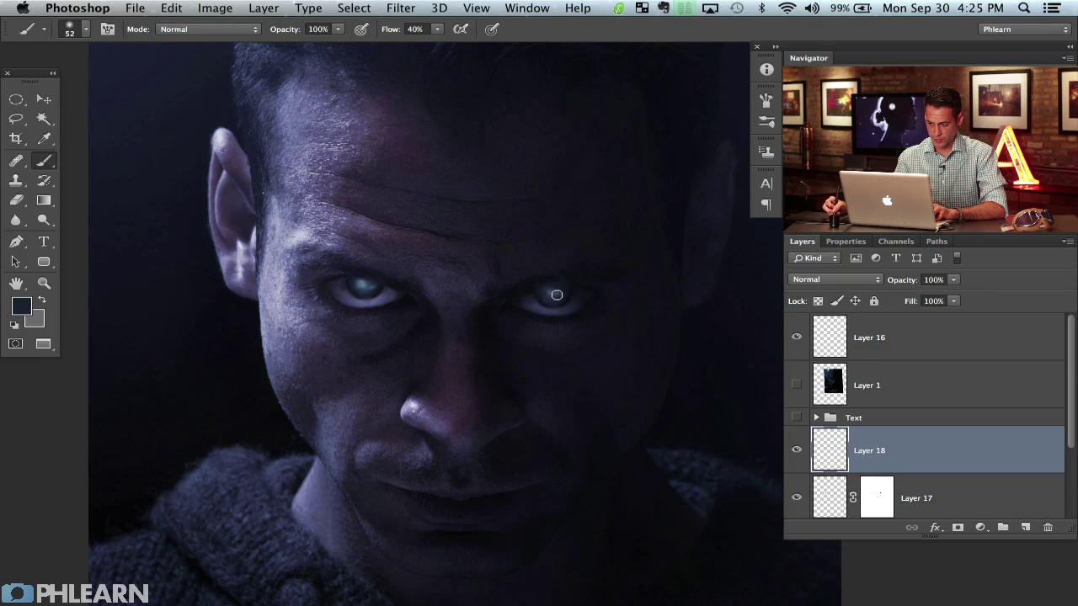
left_click(370, 278, "alt")
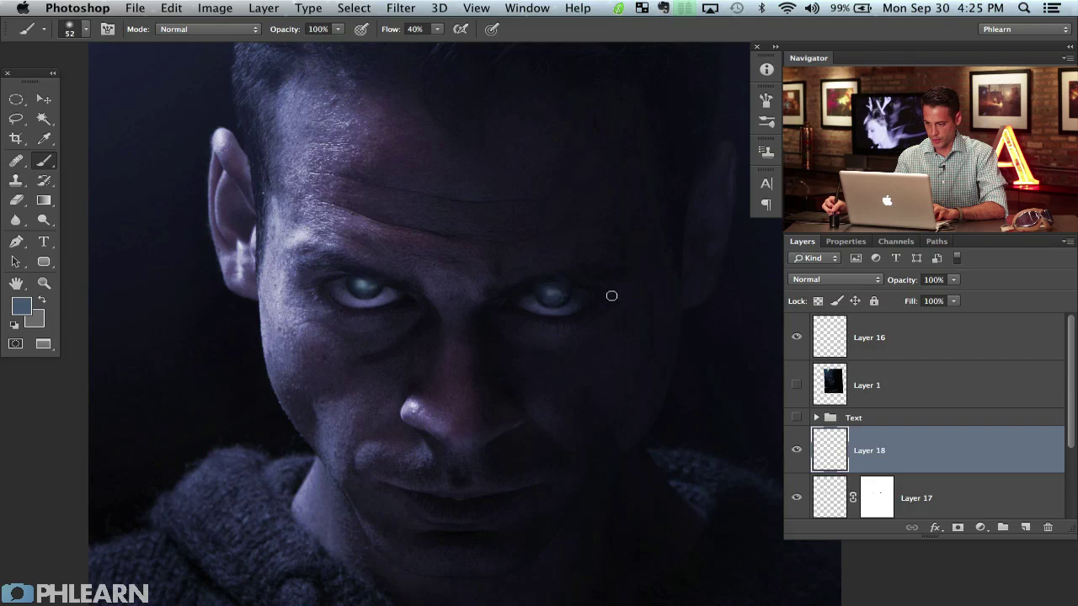
left_click(576, 296, "alt")
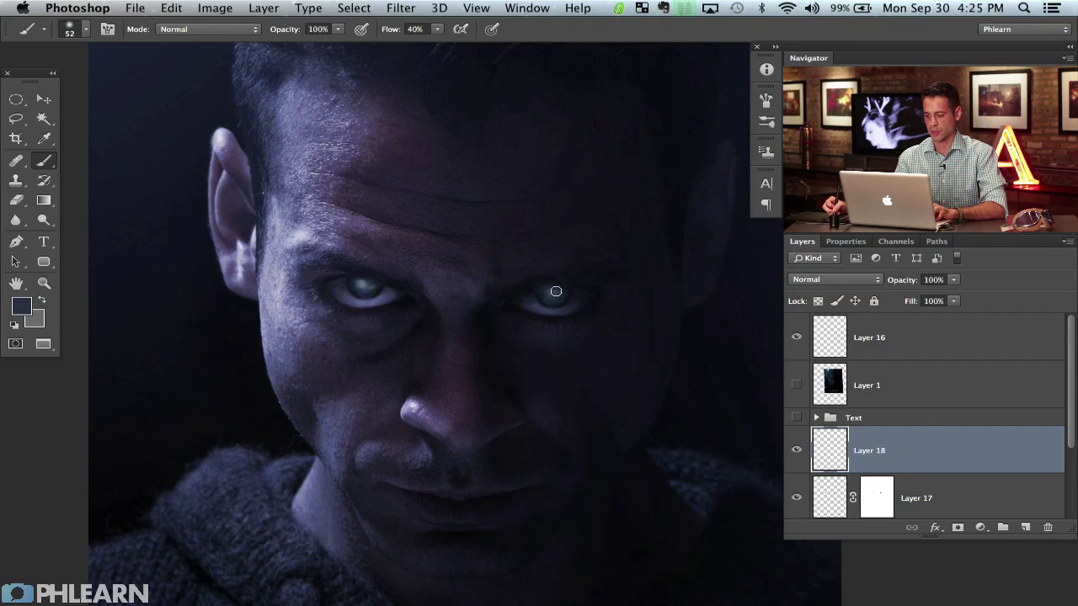
left_click(555, 294, "alt")
Smooth the shadowed eye's iris with dark and mid blues sampled around it, using an 87-pixel brush and undoing a stray stroke.
left_click_drag(554, 295, 576, 274, "ctrl+alt")
key("super+z")
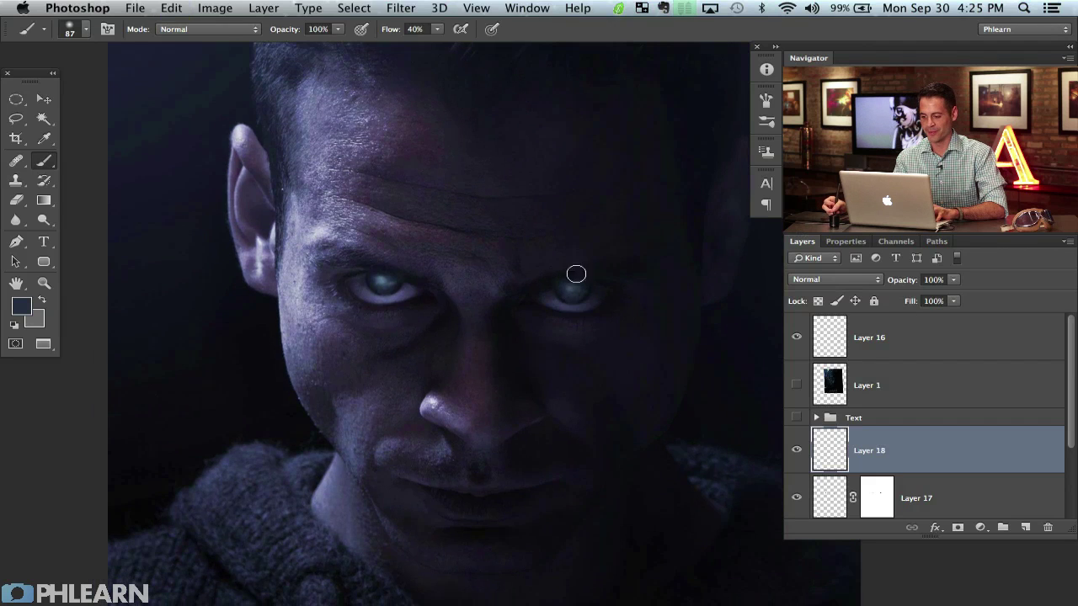
left_click(590, 296, "alt")
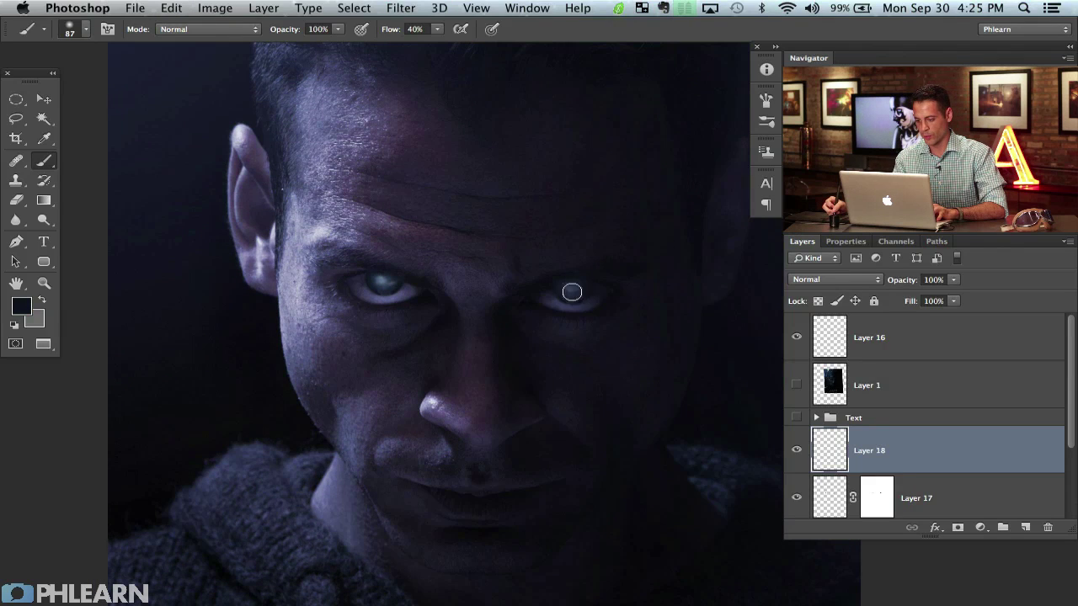
left_click(573, 288, "alt")
left_click(580, 282, "alt")
left_click(561, 290, "alt")
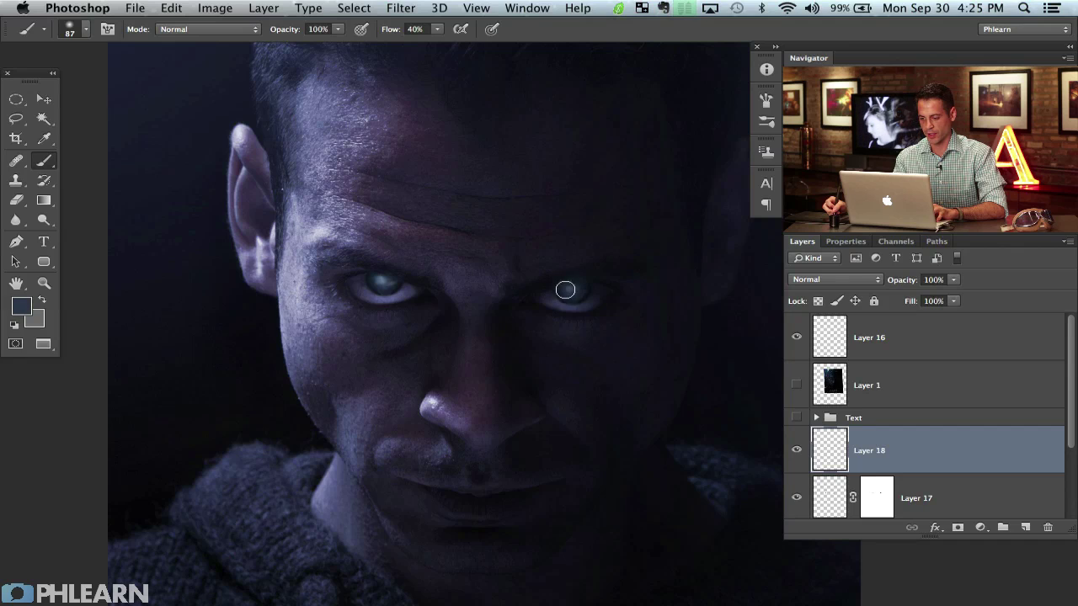
left_click(565, 290, "alt")
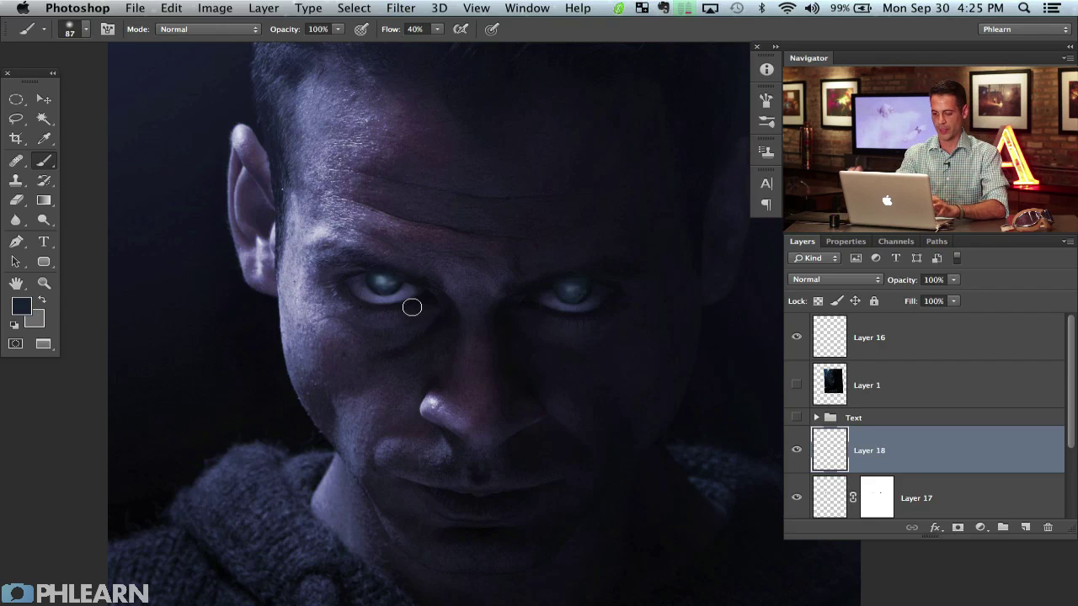
Add a new layer above Layer 18 and paint small white highlights in both irises at 40% flow.
key("super+shift+alt+n")
key("d")
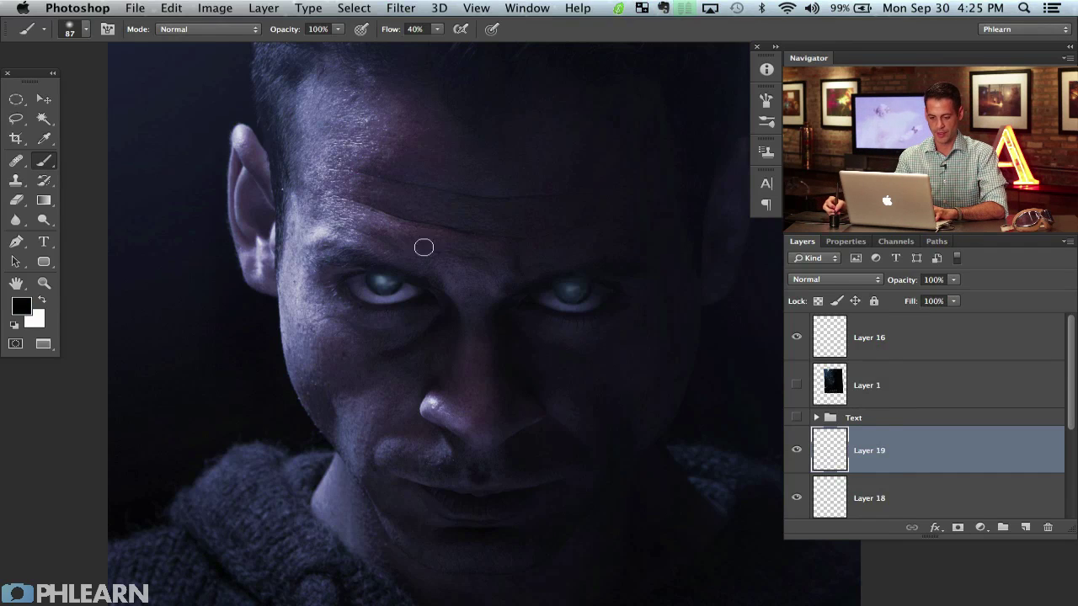
key("x")
left_click_drag(389, 284, 381, 281)
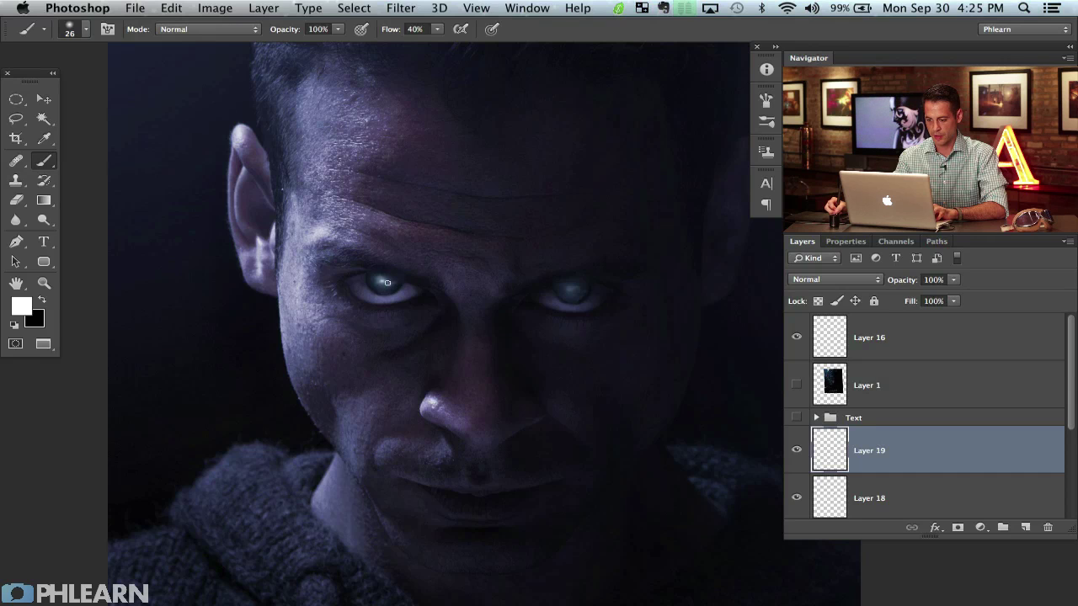
left_click(589, 319, "ctrl+alt")
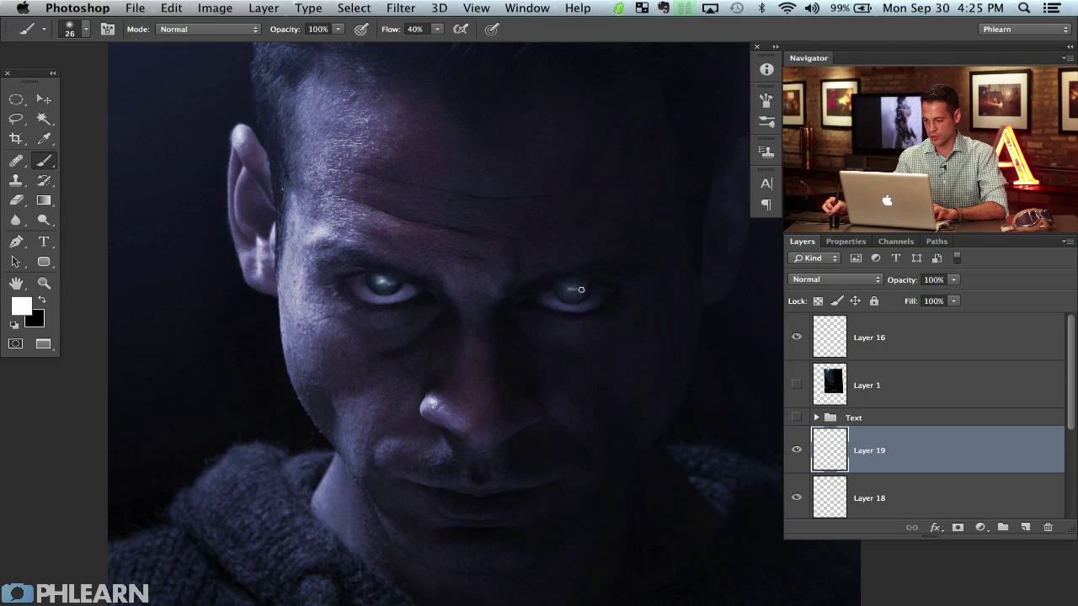
left_click_drag(569, 288, 579, 295)
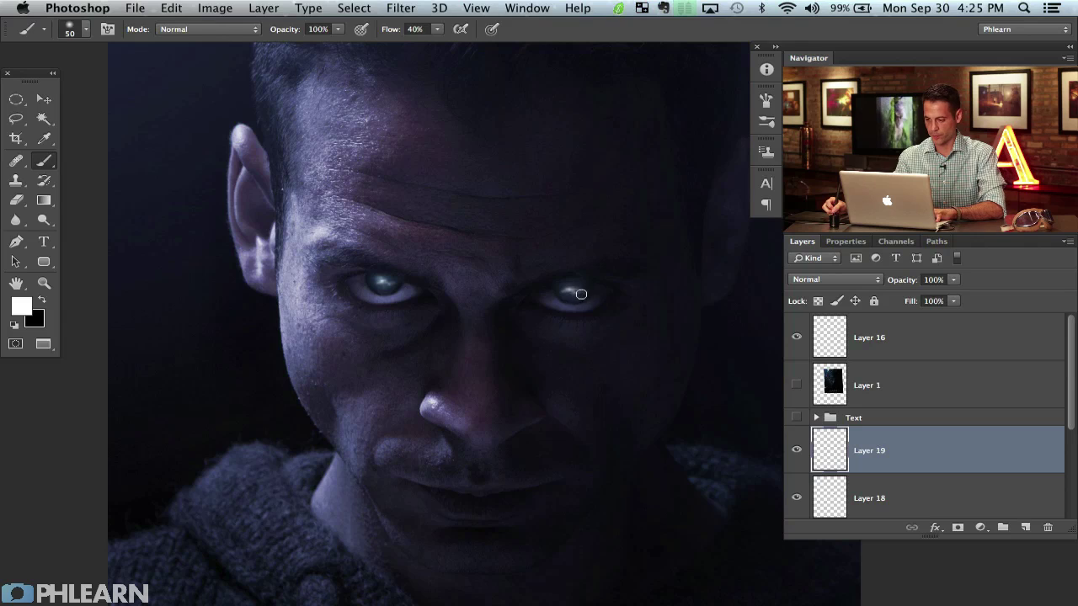
Erase the excess white around the shadowed eye's highlight with a 37-pixel eraser at 90% flow.
key("e")
mouse_move(582, 291)
left_mouse_down()
mouse_move(565, 321)
mouse_move(562, 291)
mouse_move(574, 289)
left_mouse_up()
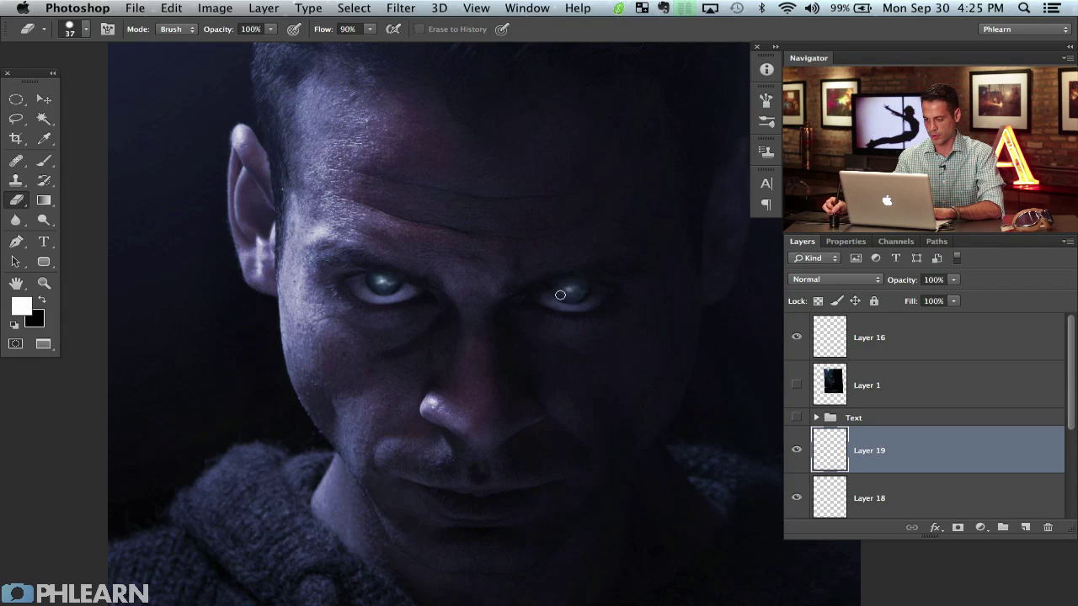
key("b")
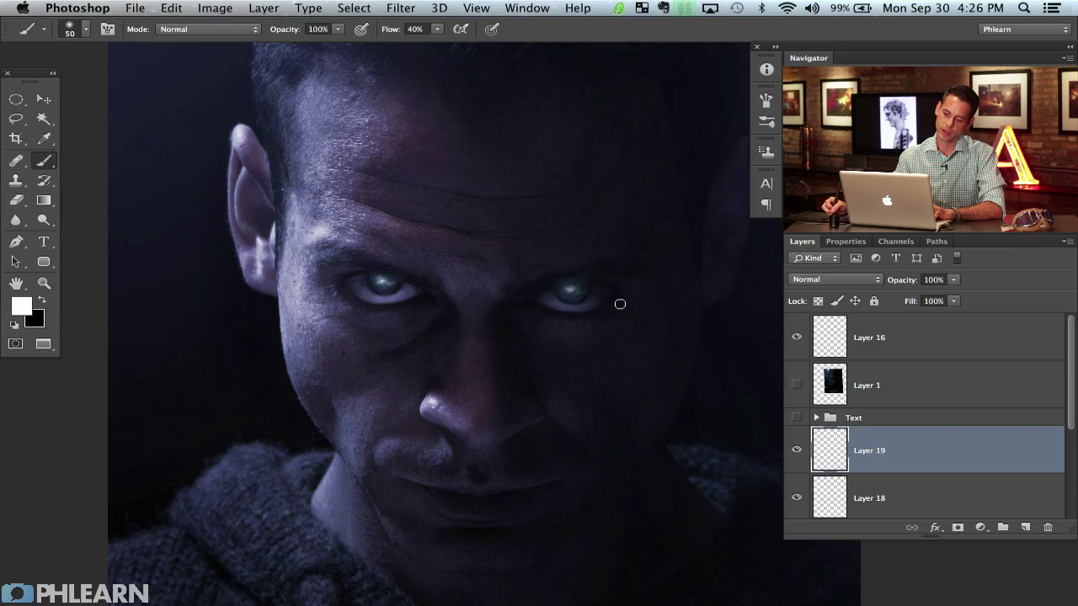
Soften the shadowed eye's highlight with blues sampled from both irises, using a 50-pixel brush.
left_click(387, 281, "alt")
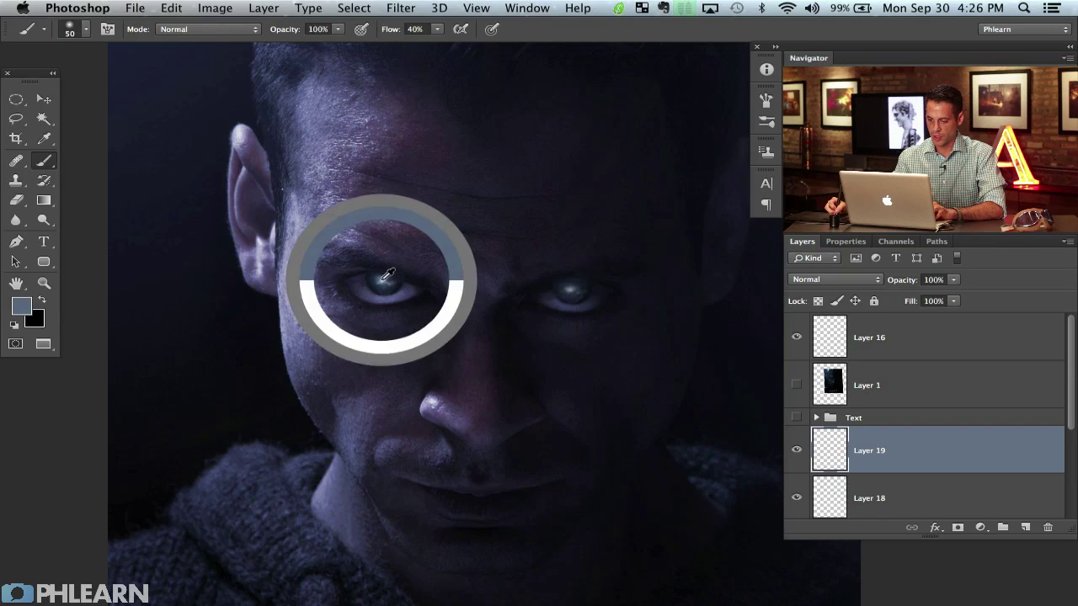
left_click(576, 291, "alt")
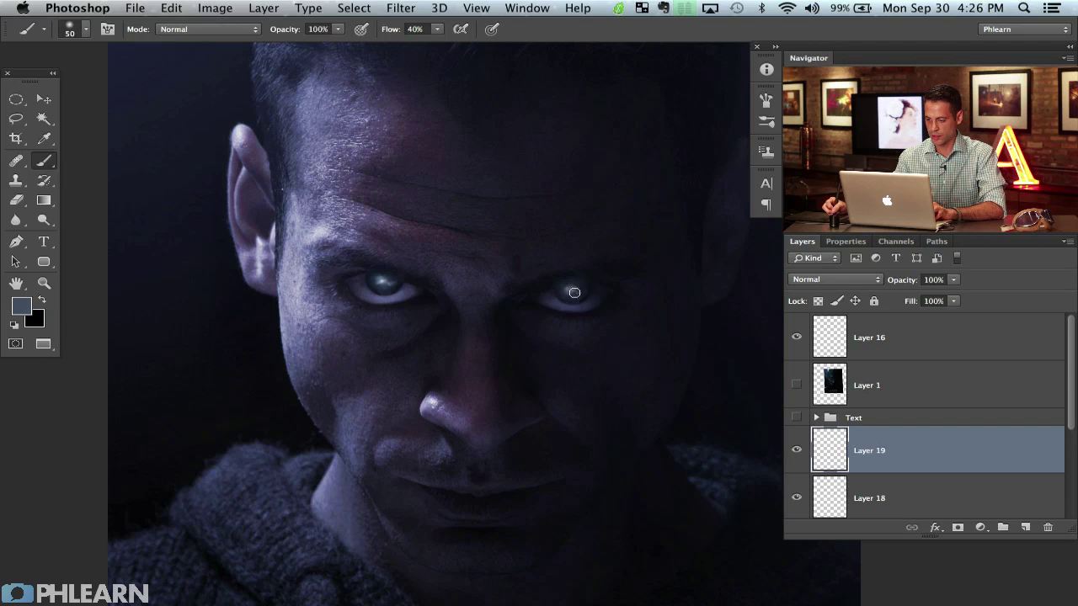
left_click(390, 275, "alt")
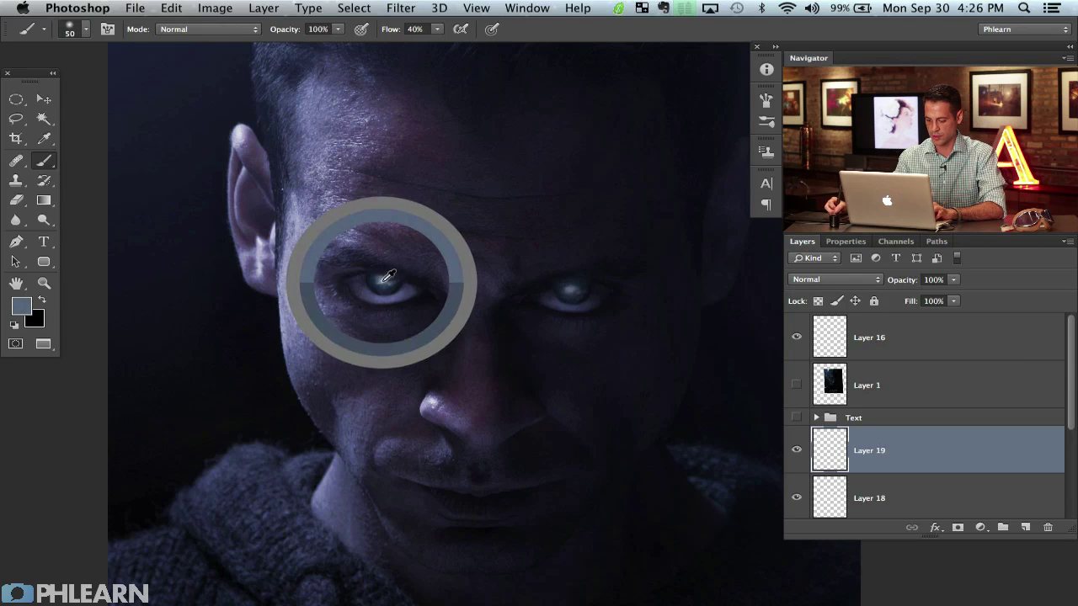
Repaint the shadowed eye's highlight in white with a 15-pixel brush and tone it with sampled blues at 38 pixels.
left_click_drag(567, 290, 566, 293)
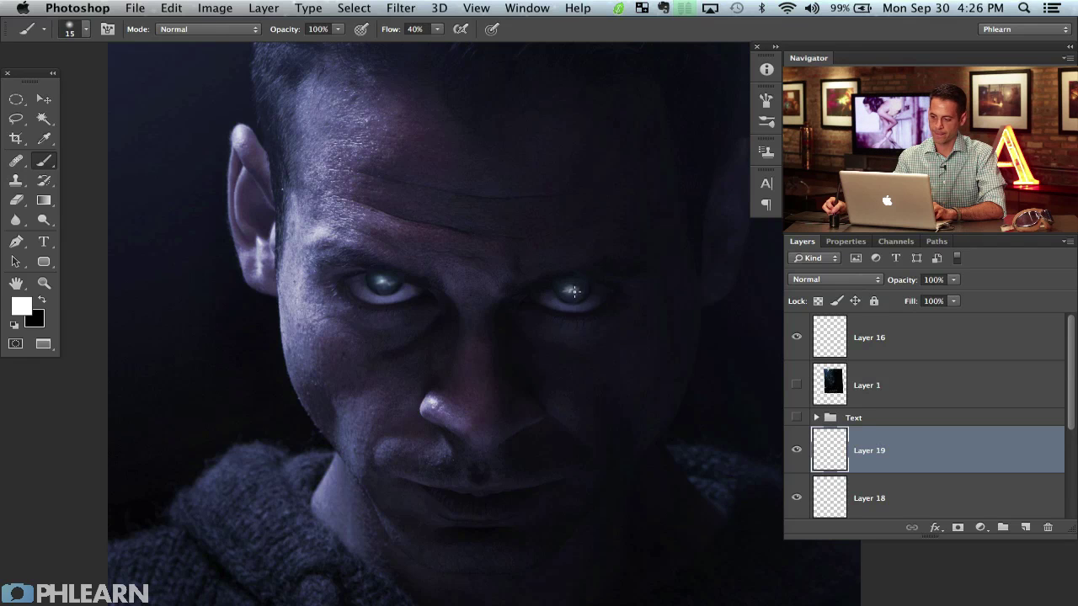
left_click_drag(572, 291, 574, 291)
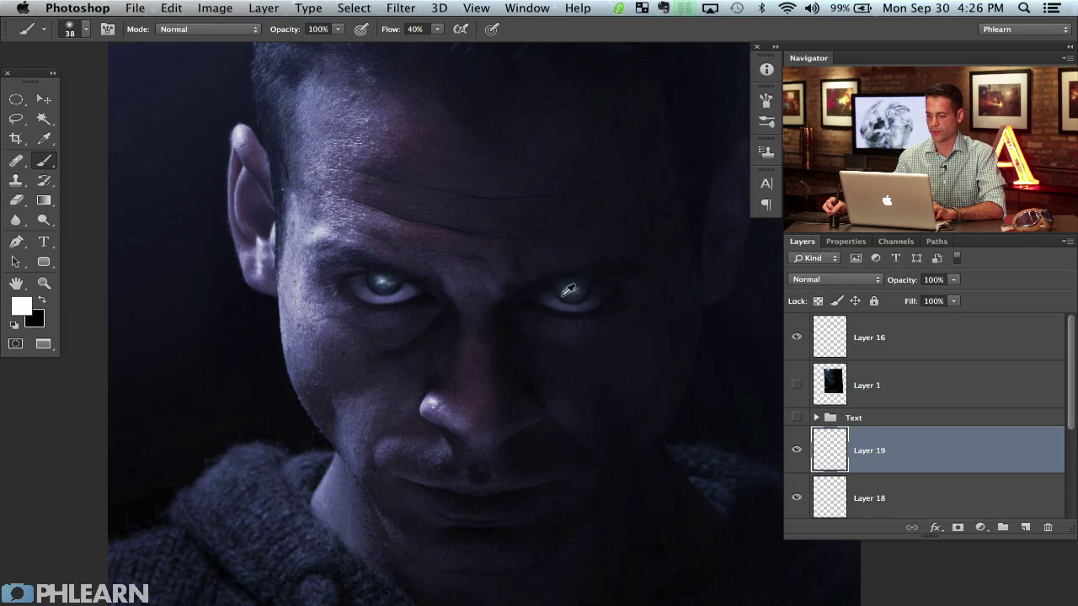
left_click(565, 289, "alt")
left_click(569, 291, "alt")
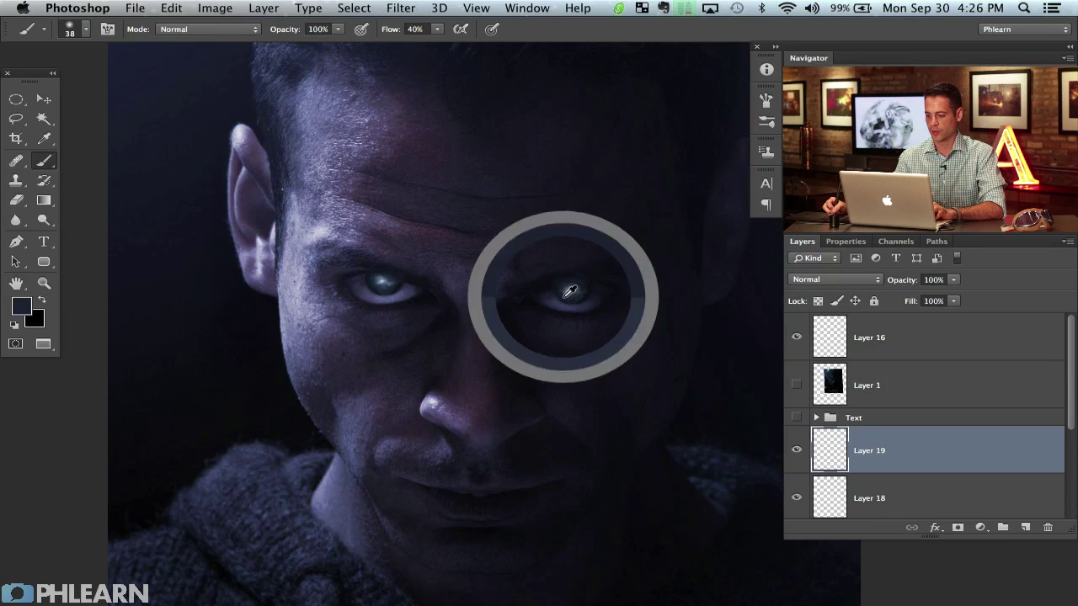
Blend the shadowed eye's highlight with tones sampled in and around its iris, using a 38-pixel brush at 40% flow.
left_click_drag(640, 345, 545, 371)
left_click(502, 310, "alt")
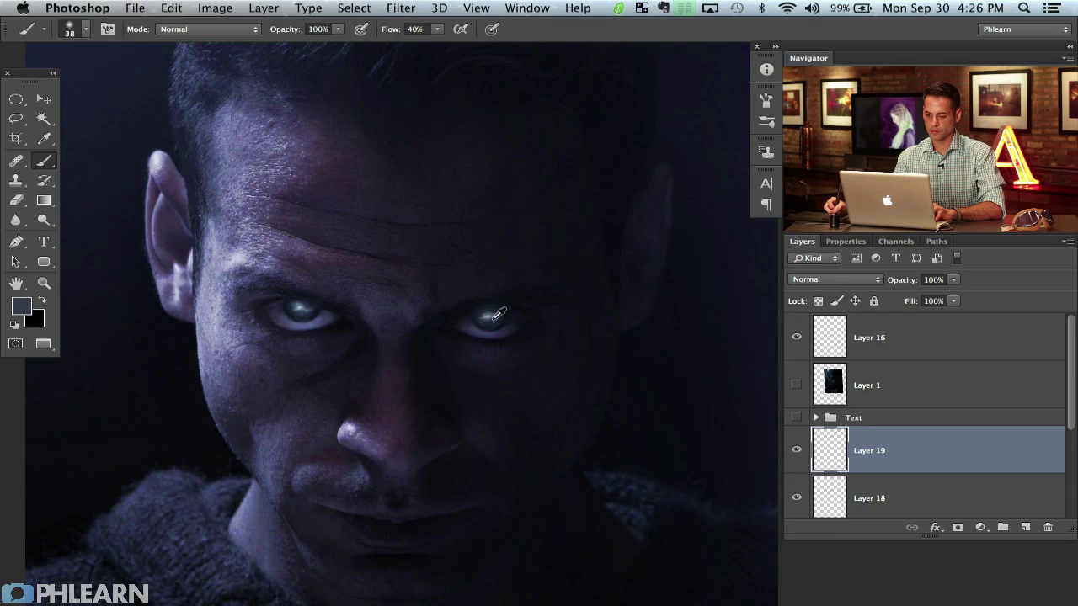
left_click(497, 313, "alt")
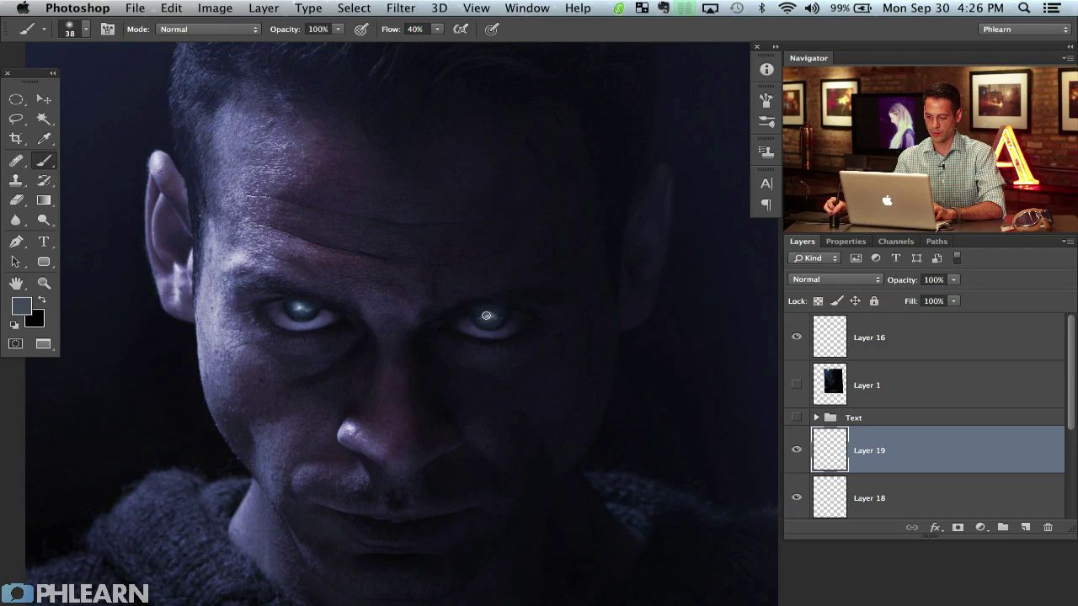
left_click(485, 320, "alt")
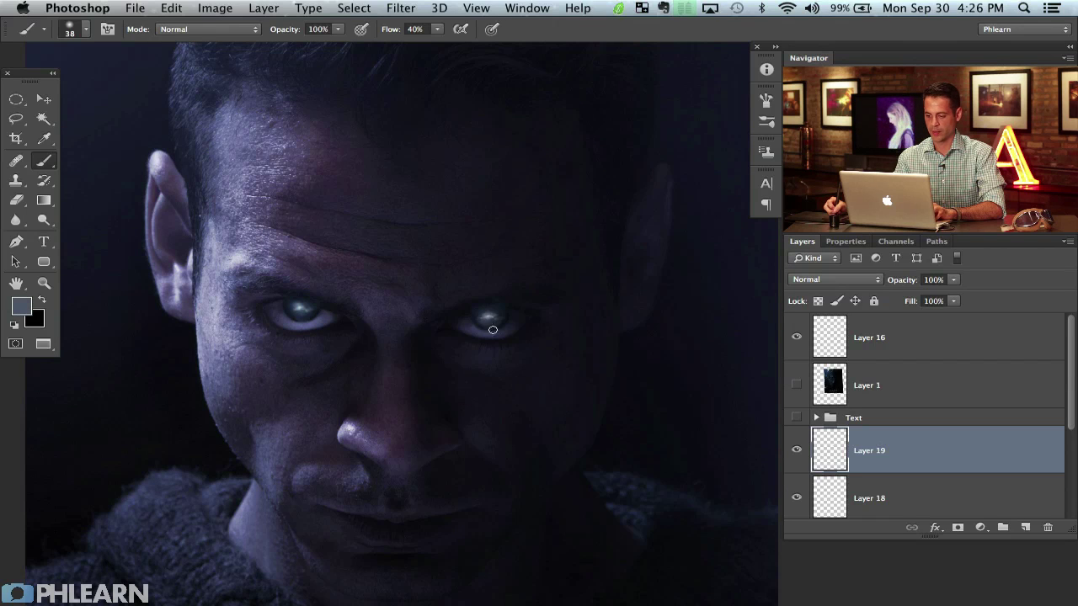
left_click(484, 325, "alt")
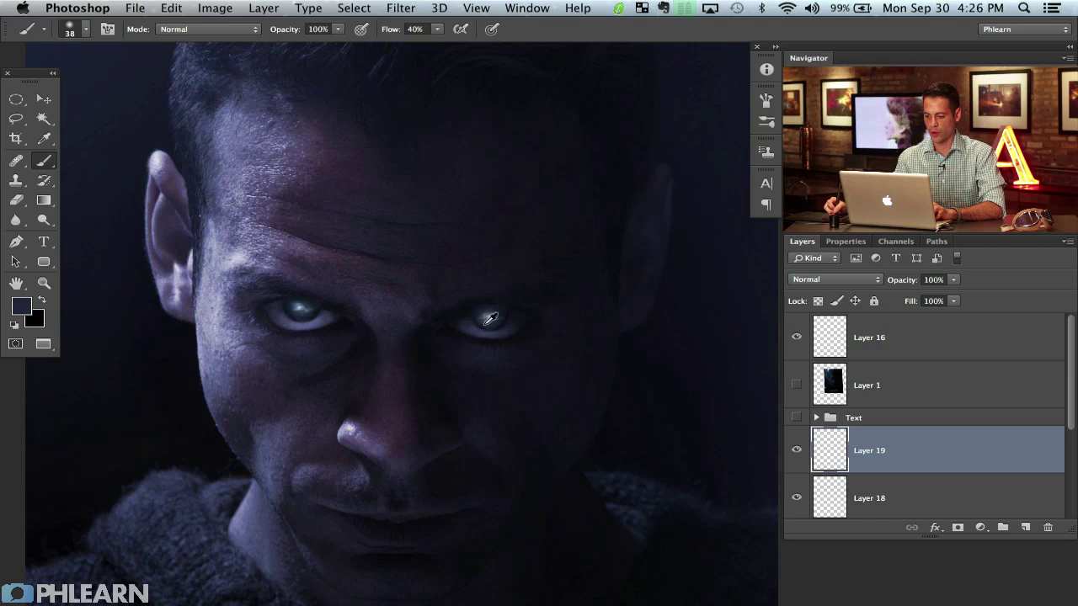
left_click(481, 324, "alt")
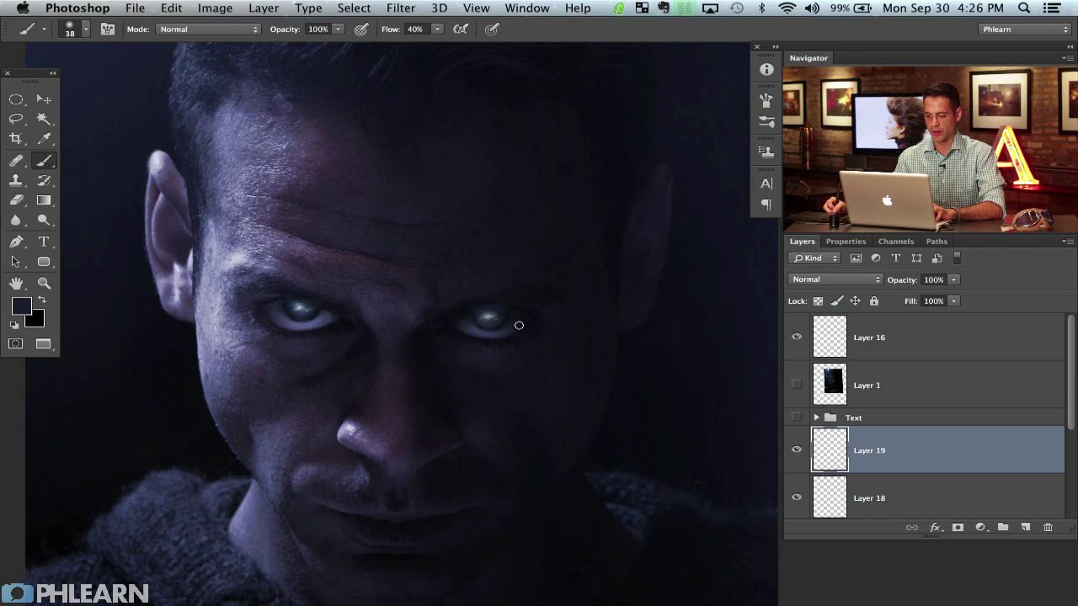
left_click(489, 316, "alt")
scroll(532, 351, "down", 5)
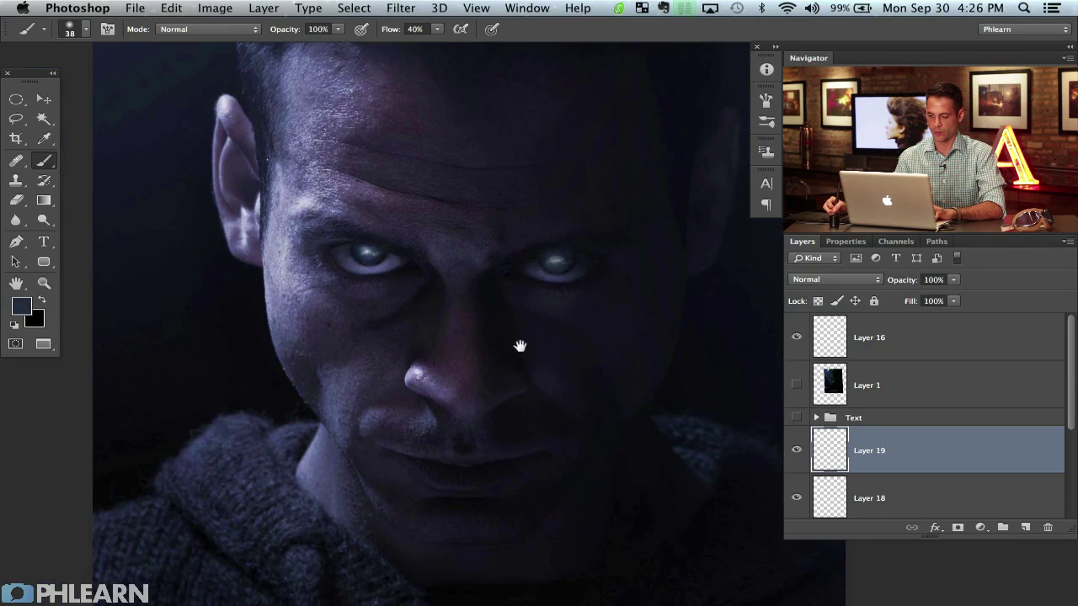
Group Layer 19, Layer 18 and Layer 17 together.
scroll(517, 345, "left", 5)
key("super+minus")
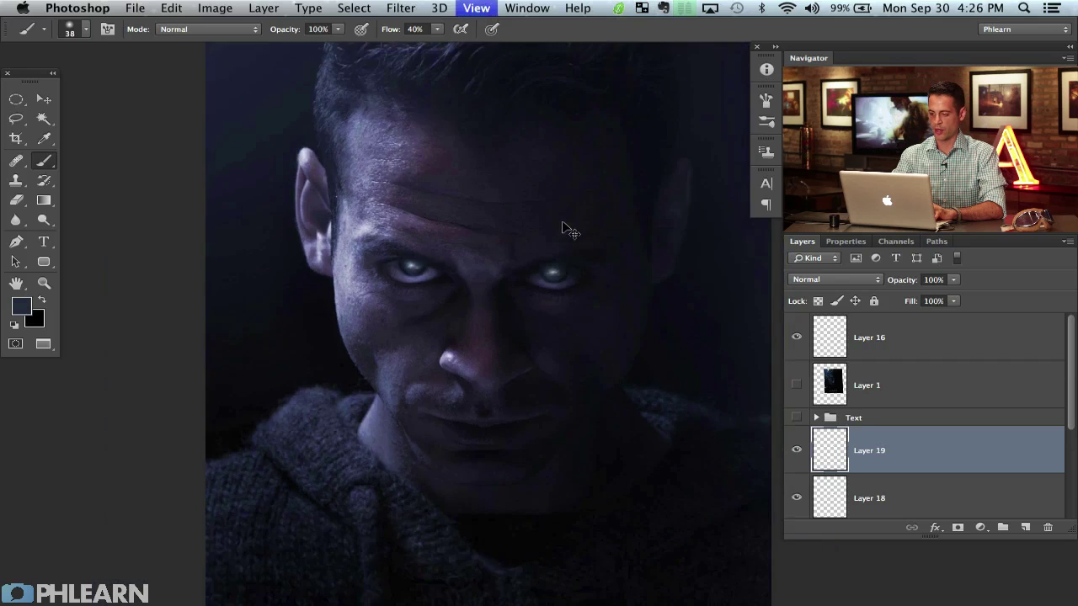
key("super+minus")
key("super+plus")
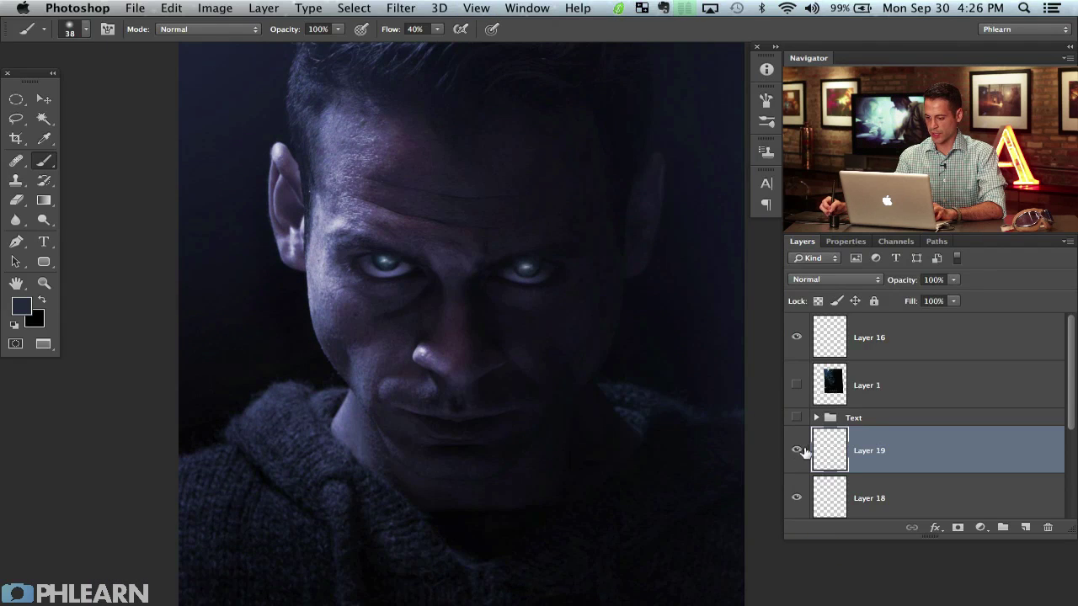
left_click(797, 452)
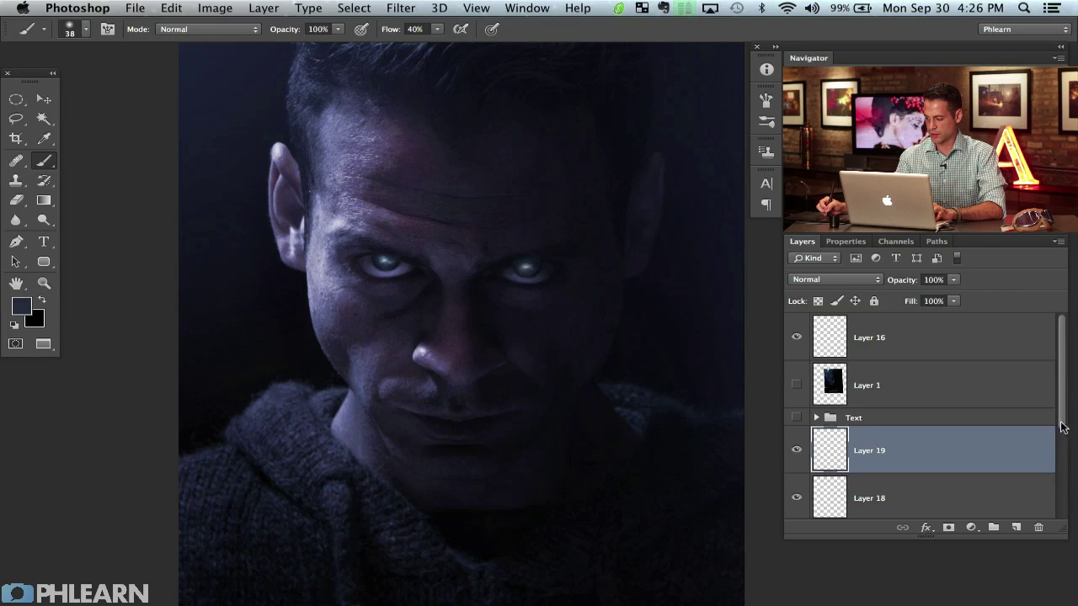
left_click_drag(1070, 418, 1054, 491)
left_click(976, 448, "shift")
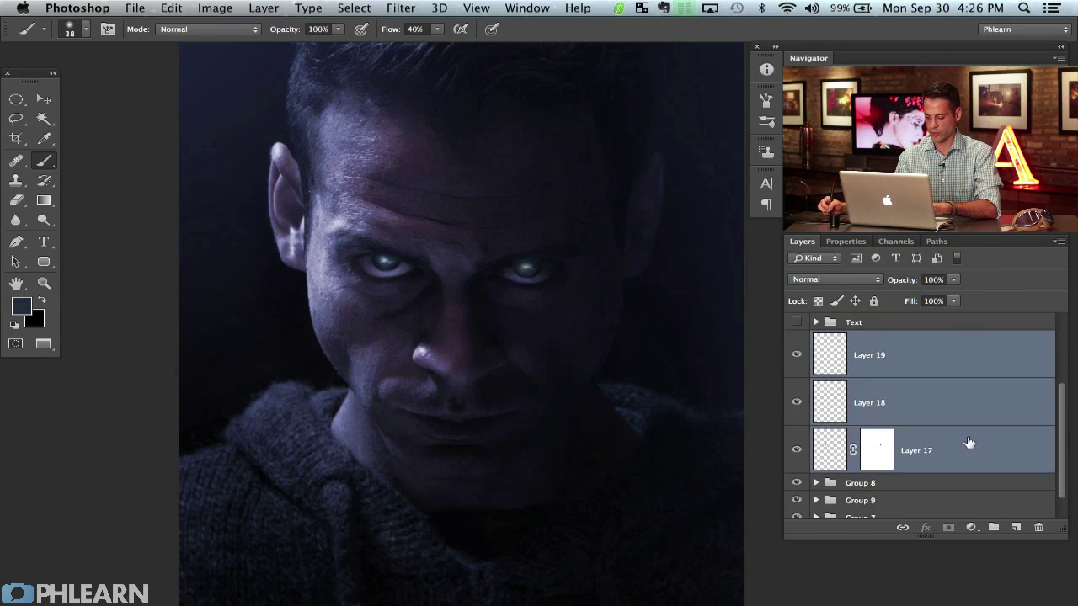
key("super+g")
Compare the portrait with and without the grouped eye layers.
left_click(796, 410)
left_click(797, 410)
left_click(795, 410)
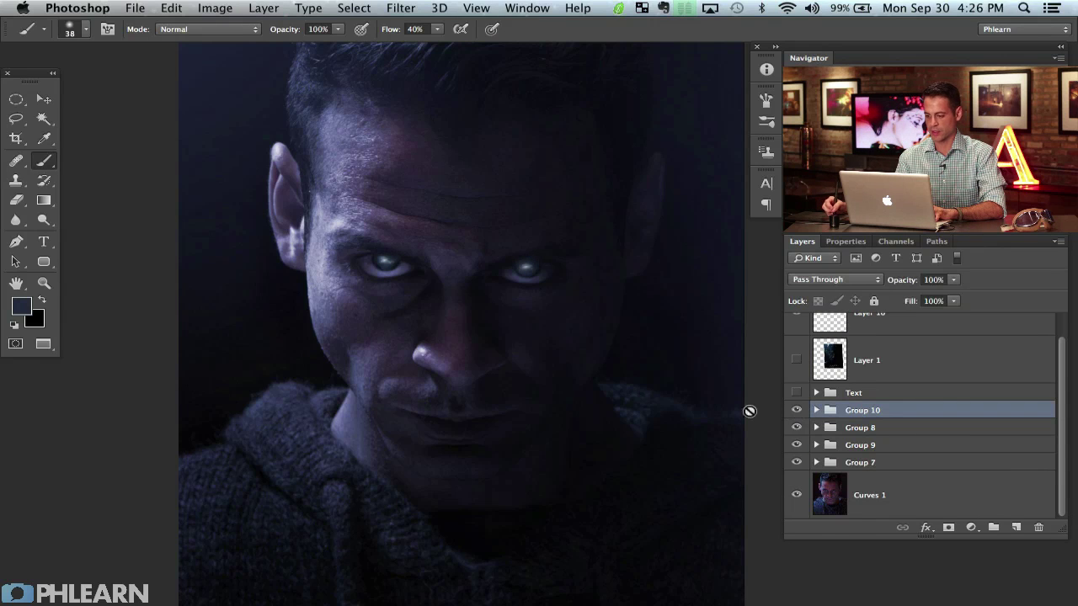
left_click_drag(490, 397, 516, 422)
left_click(797, 410)
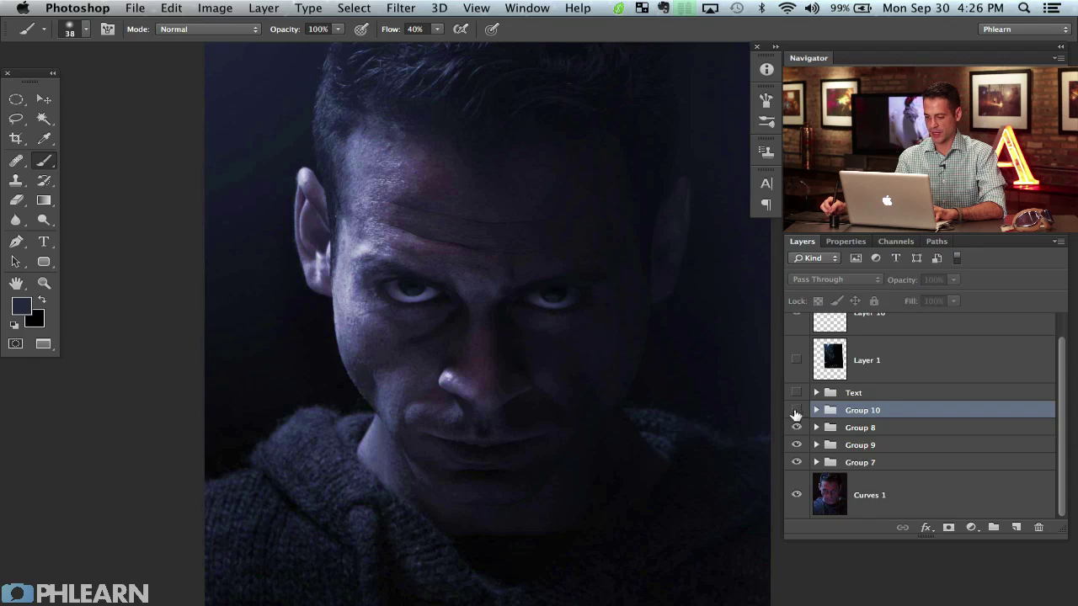
left_click(796, 410)
Add a Curves adjustment above Layer 19 inside Group 10 and raise the Blue channel's midtones slightly.
key("super+plus")
key("super+plus")
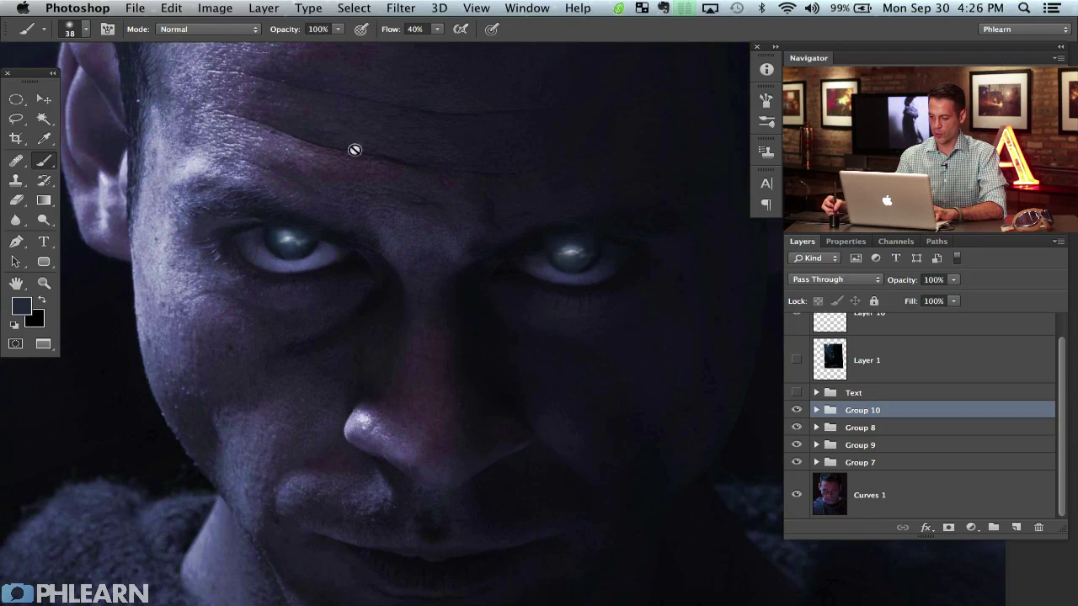
left_click(816, 410)
left_click(982, 453)
left_click(968, 527)
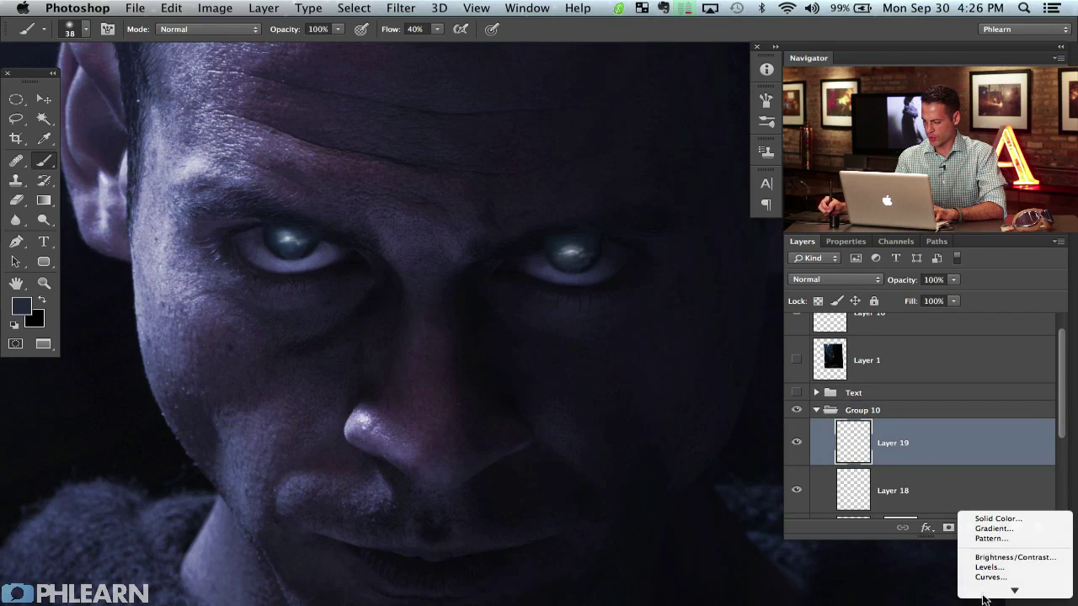
left_click(975, 534)
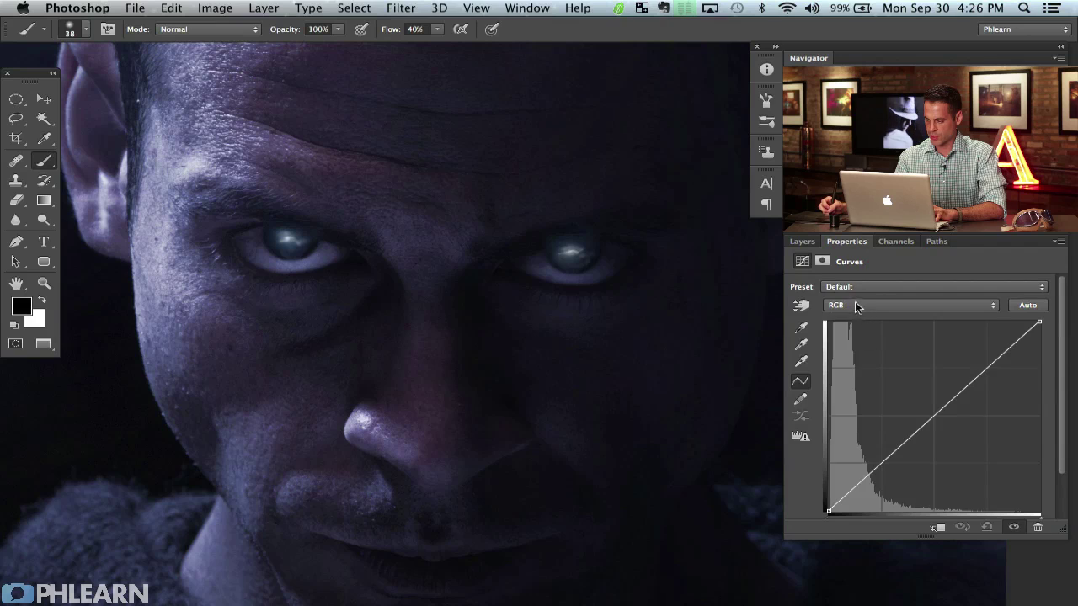
left_click(854, 305)
left_click(857, 335)
mouse_move(944, 404)
left_mouse_down()
mouse_move(934, 419)
mouse_move(933, 407)
left_mouse_up()
Raise the midtones of the Green and composite RGB curves in the eye adjustment.
left_click(872, 307)
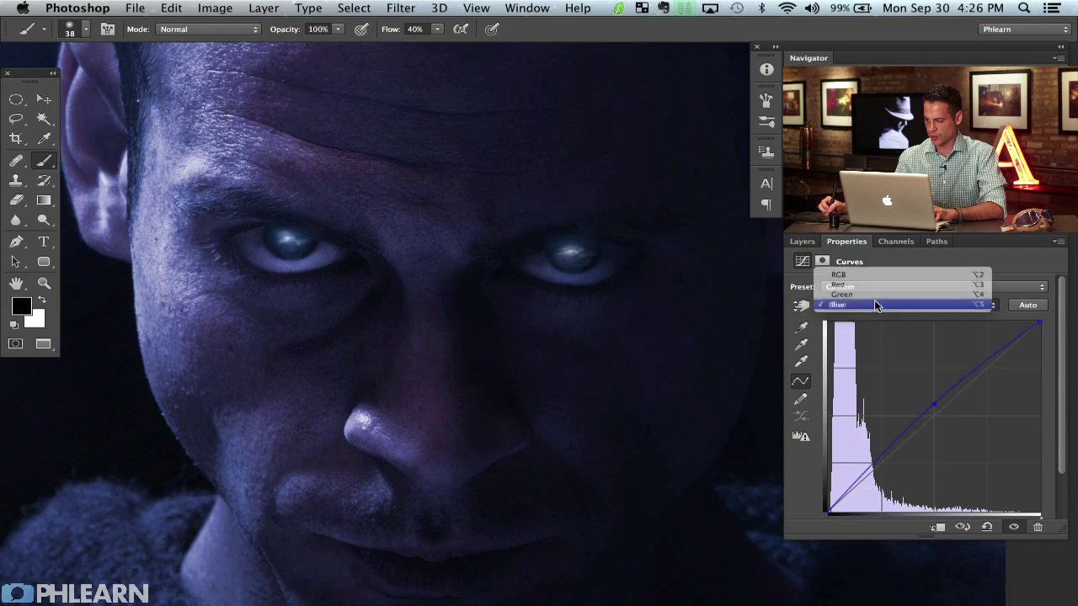
left_click(874, 294)
left_click_drag(933, 412, 924, 402)
left_click(861, 303)
left_click(856, 285)
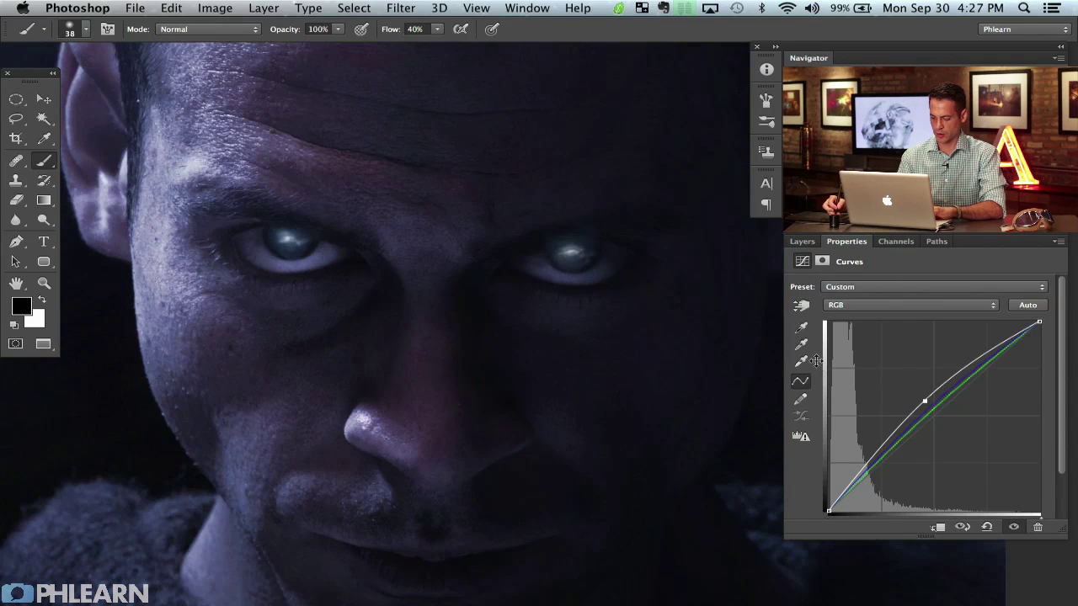
Invert the Curves mask to black and reveal the glow over both irises with a 200-pixel white brush at 50% flow.
mouse_move(288, 286)
left_mouse_down()
mouse_move(320, 229)
mouse_move(362, 234)
left_mouse_up()
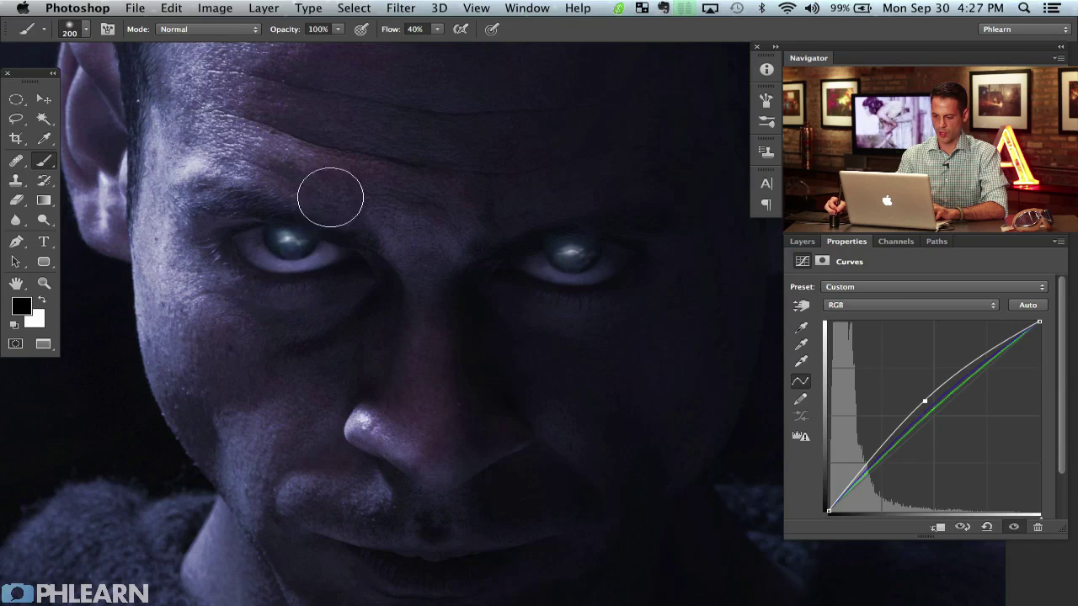
key("x")
mouse_move(279, 253)
left_mouse_down()
mouse_move(286, 236)
mouse_move(303, 236)
left_mouse_up()
key("shift+1")
key("shift+5")
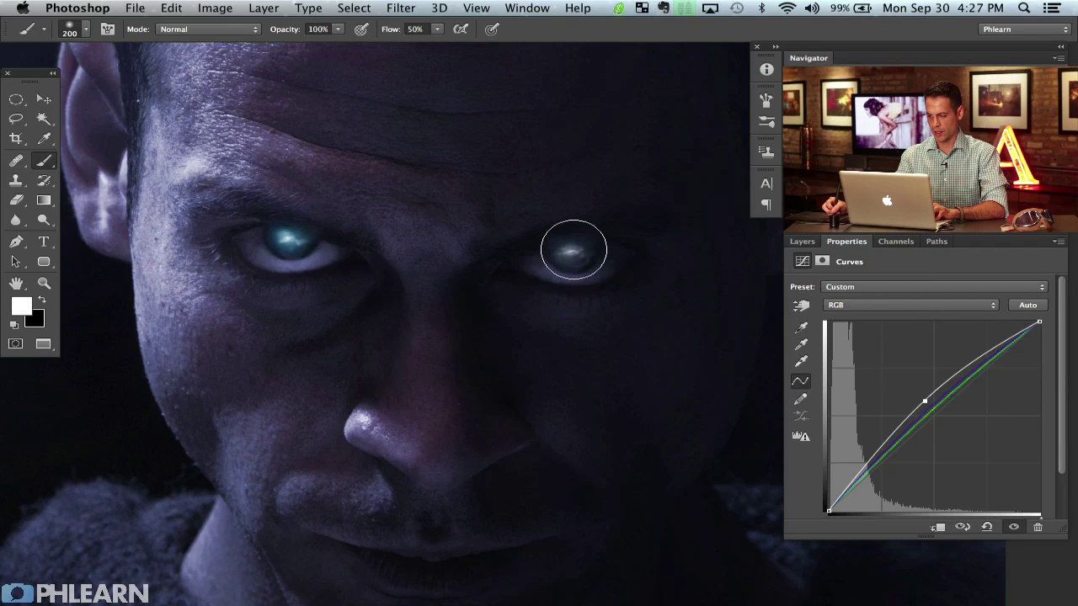
mouse_move(573, 250)
left_mouse_down()
mouse_move(582, 243)
mouse_move(575, 251)
left_mouse_up()
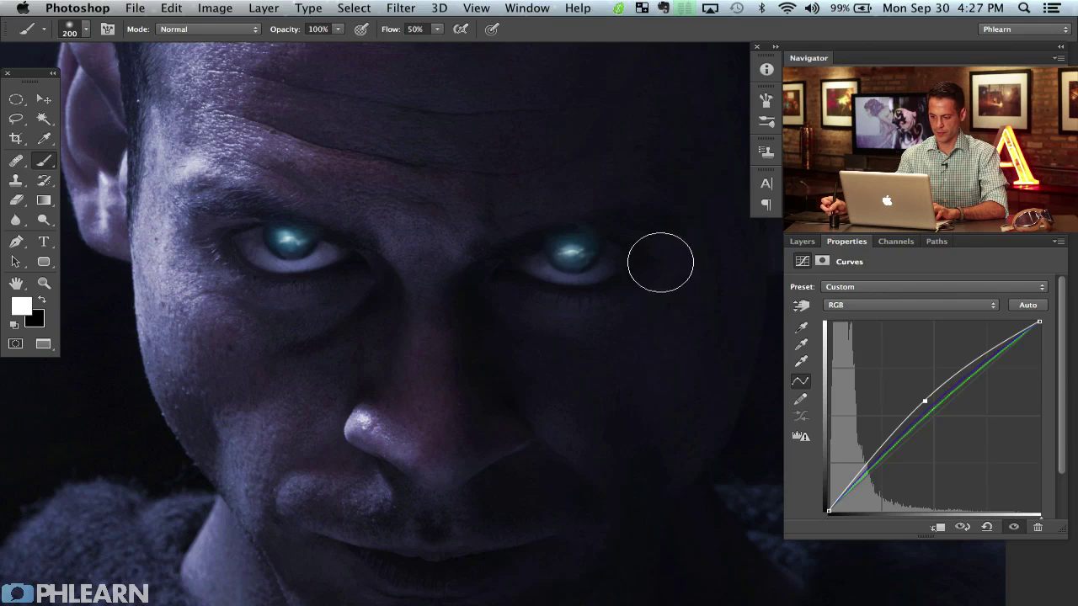
key("x")
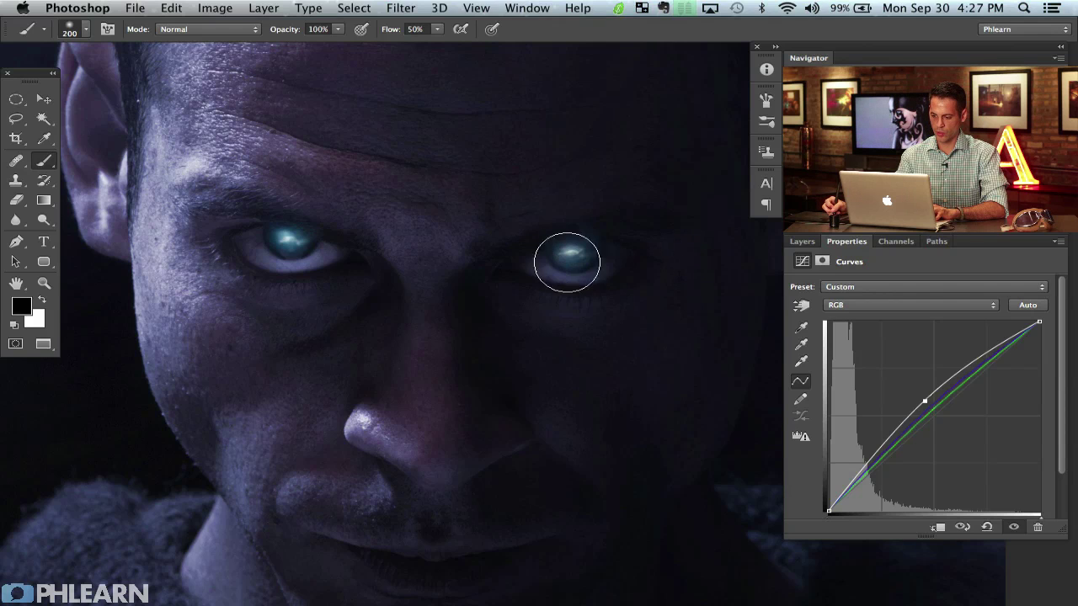
key("x")
Compare the eyes with and without the Curves 8 adjustment and Layer 17.
key("F7")
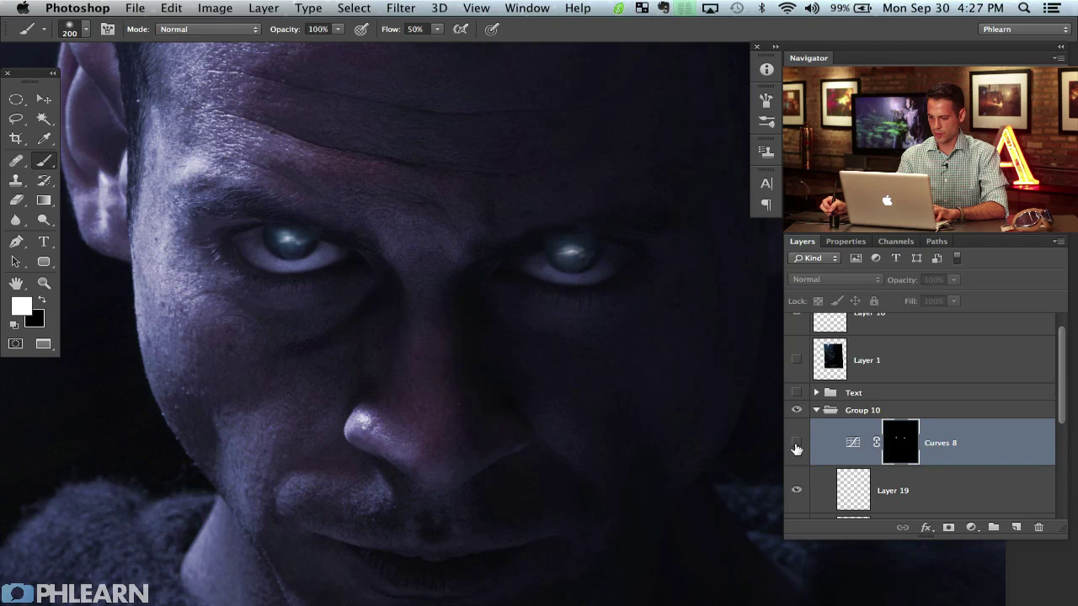
key("super+minus")
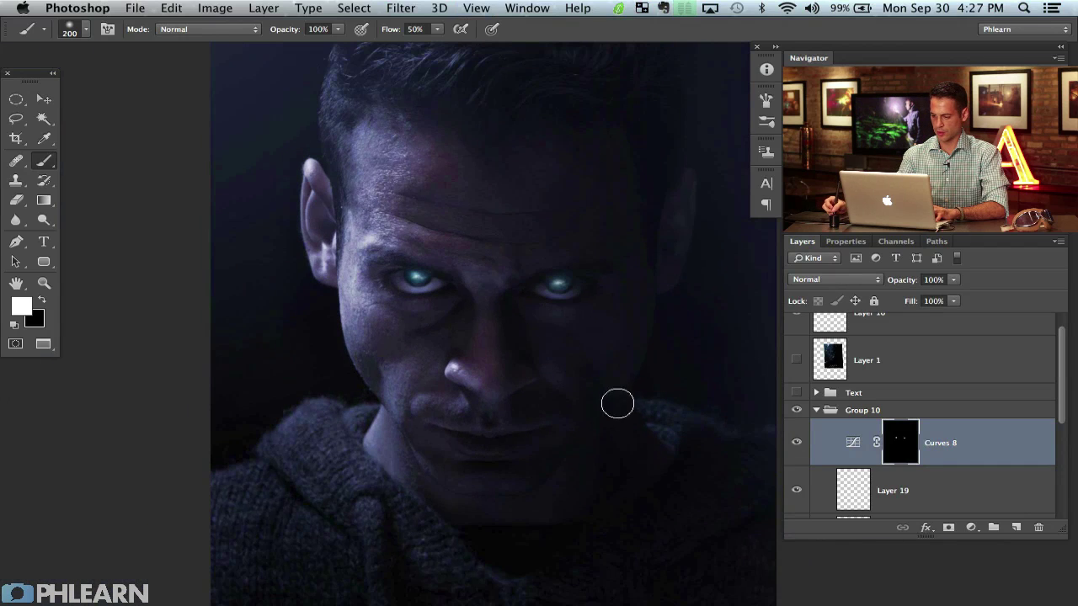
key("super+z")
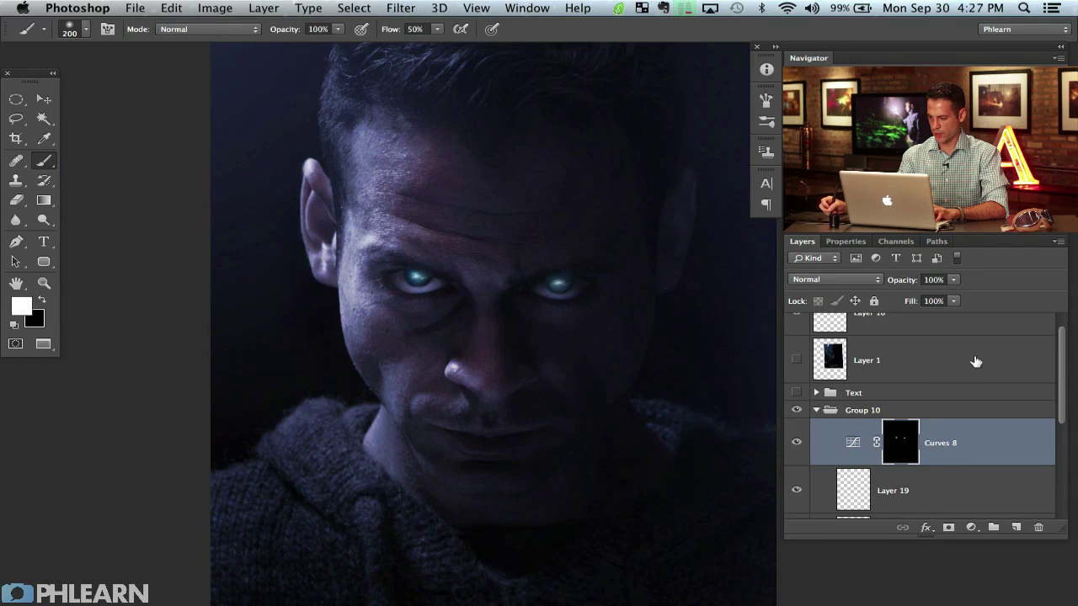
scroll(1059, 380, "down", 3)
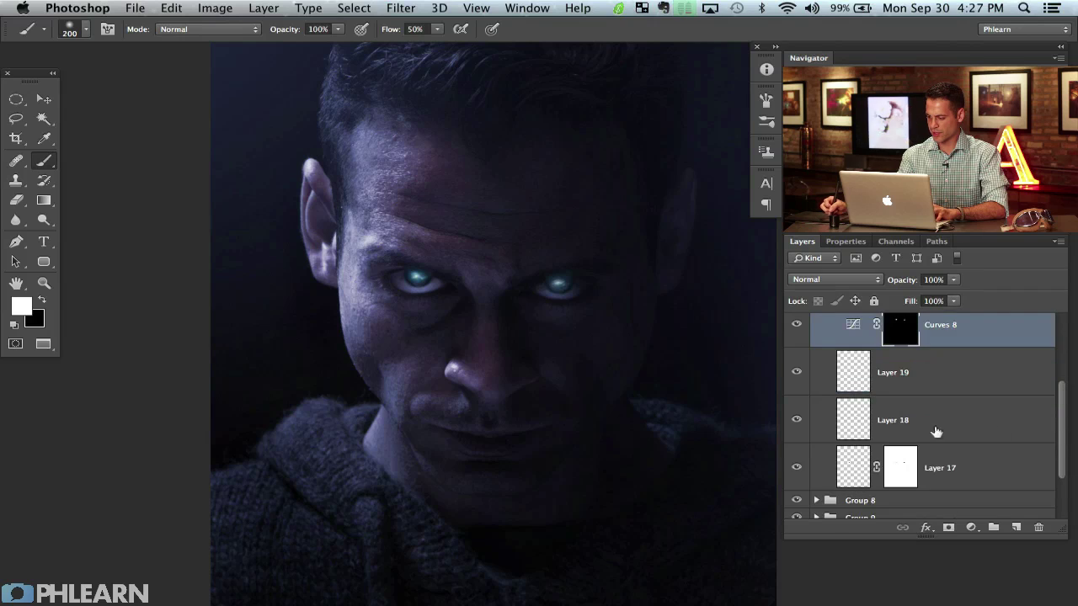
left_click(796, 467)
left_click(796, 467)
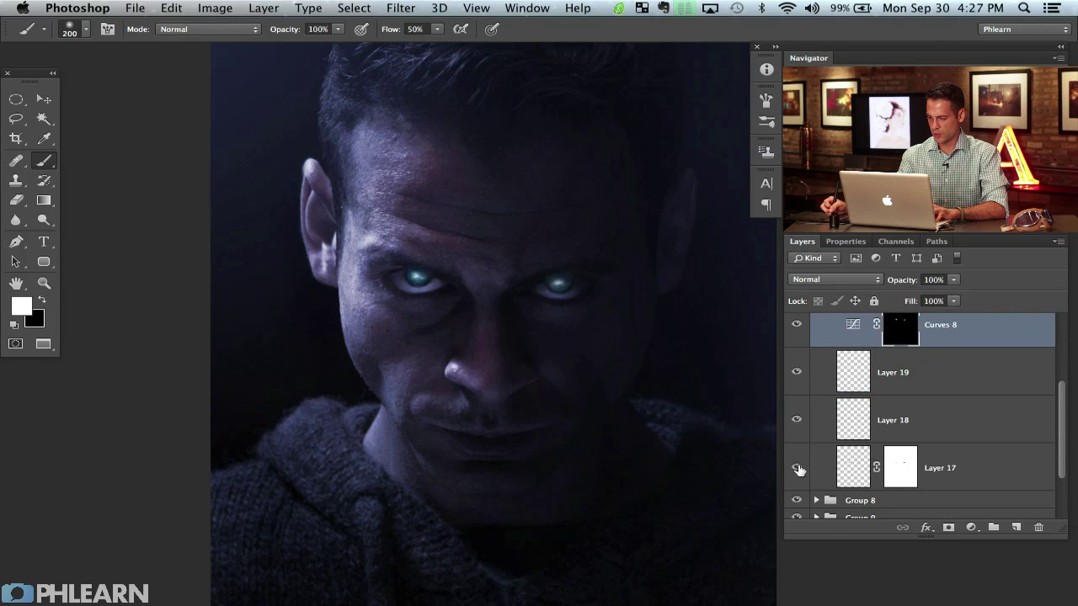
left_click(797, 467)
left_click(796, 468)
left_click(796, 468)
left_click(796, 467)
Group Layers 19, 18 and 17 inside Group 10 and add a layer mask to the new group.
left_click(898, 470)
left_click(911, 381)
left_click(948, 455, "shift")
key("super+g")
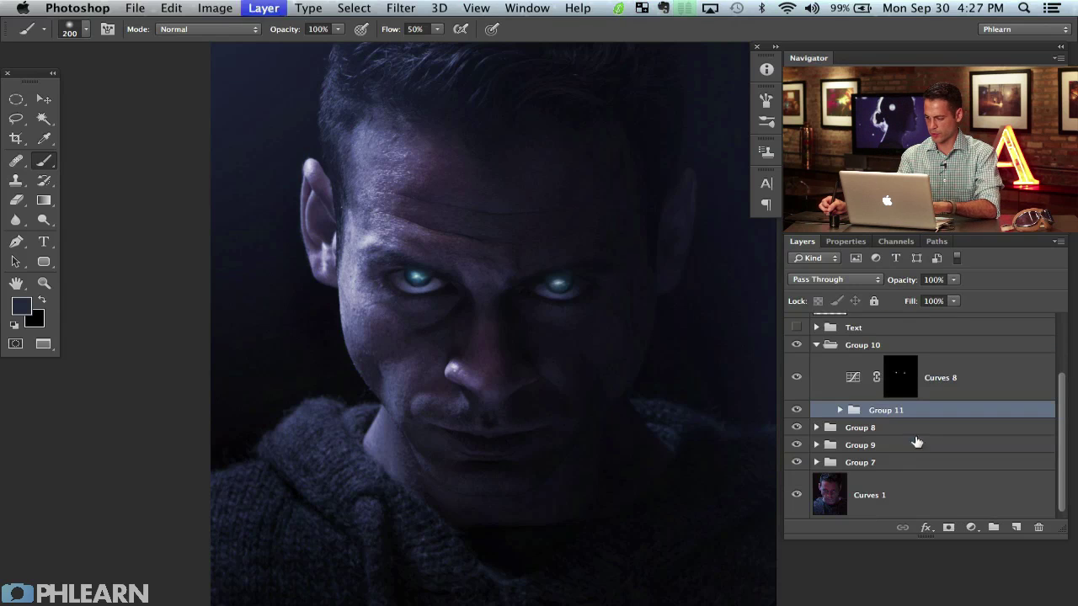
left_click(948, 527)
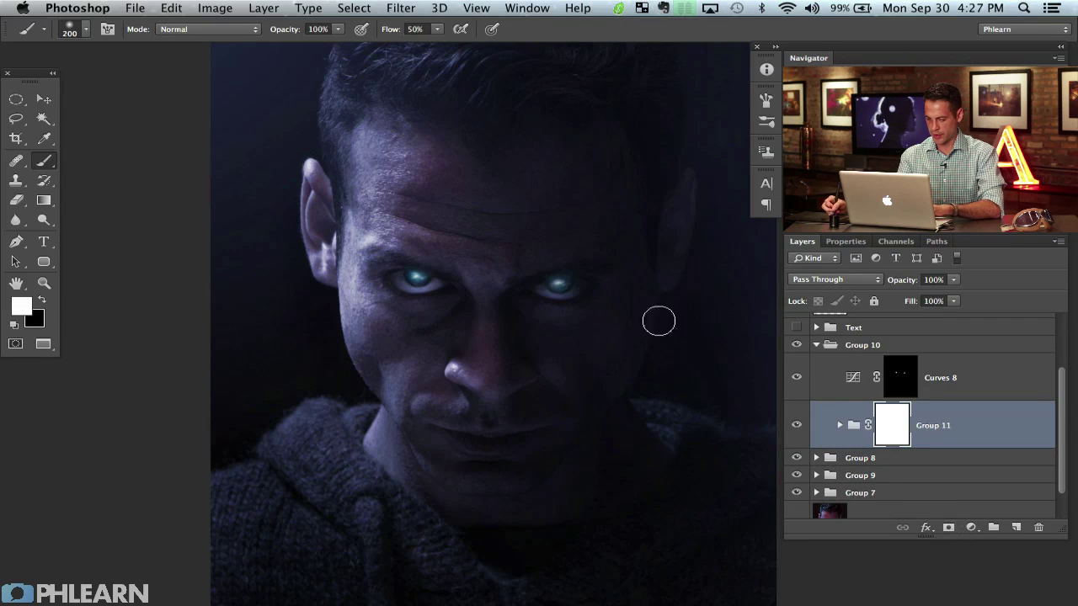
Dim the shadowed eye by painting black on Group 11's mask with a 200-pixel brush at 50% flow.
key("x")
left_click_drag(564, 287, 556, 293)
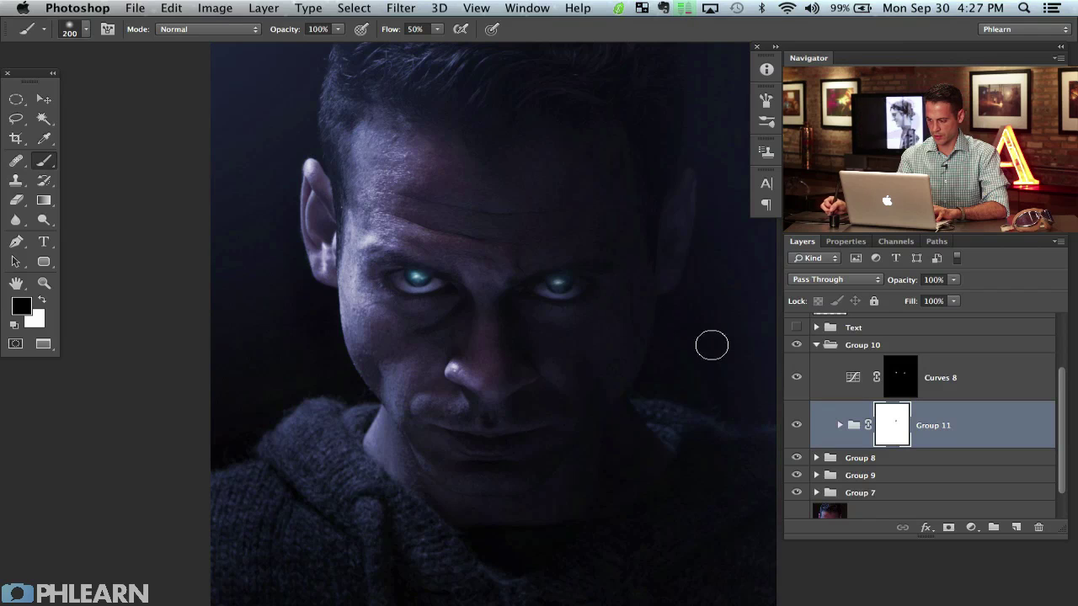
left_click(796, 424)
left_click(796, 424)
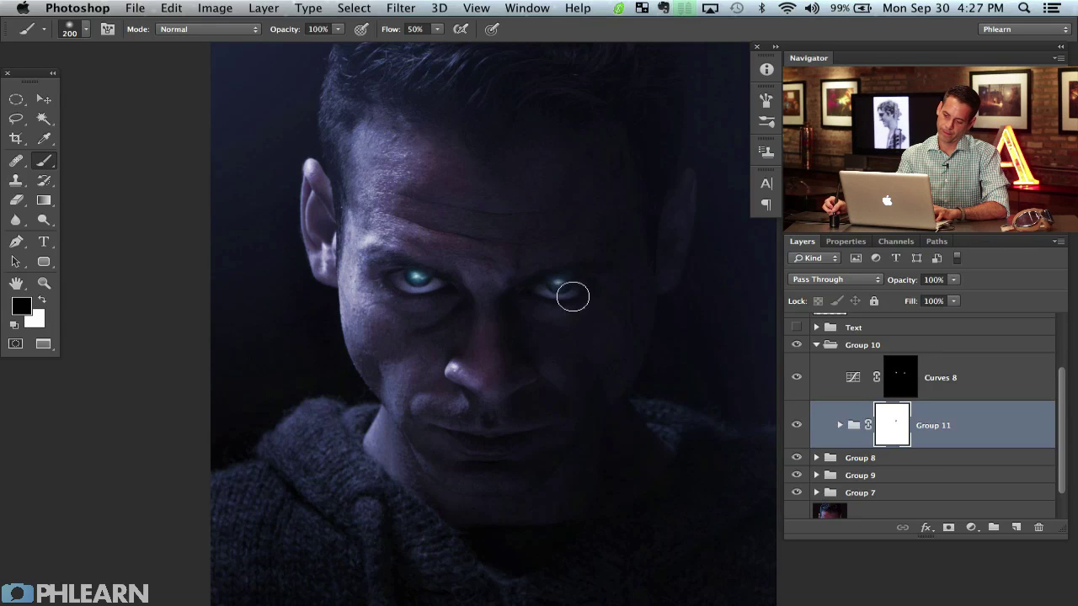
Bring back part of the shadowed iris by painting white on Group 11's mask with a 97-pixel brush.
key("x")
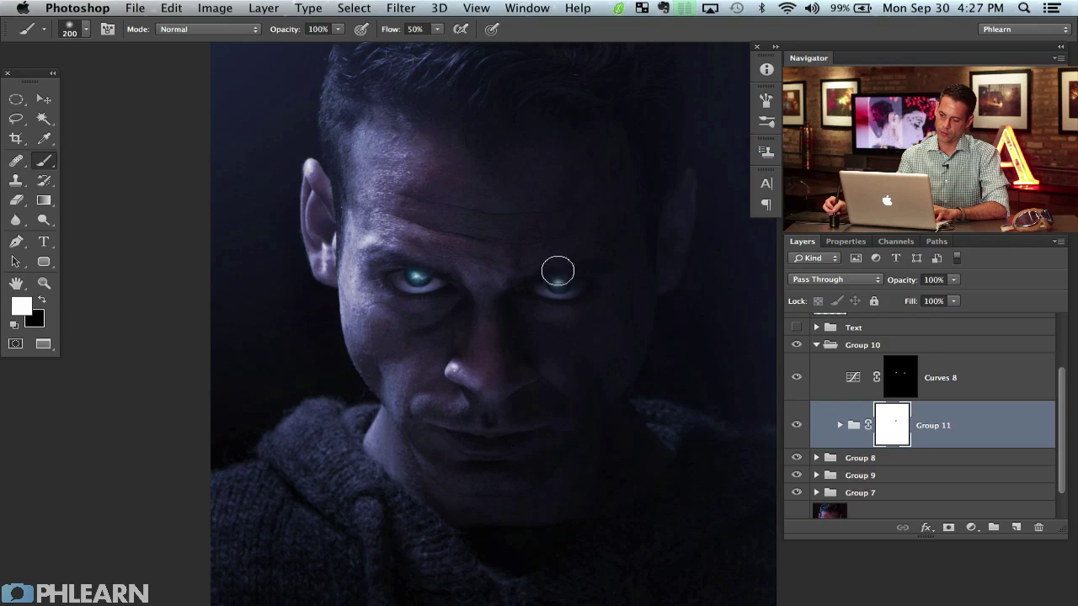
key("x")
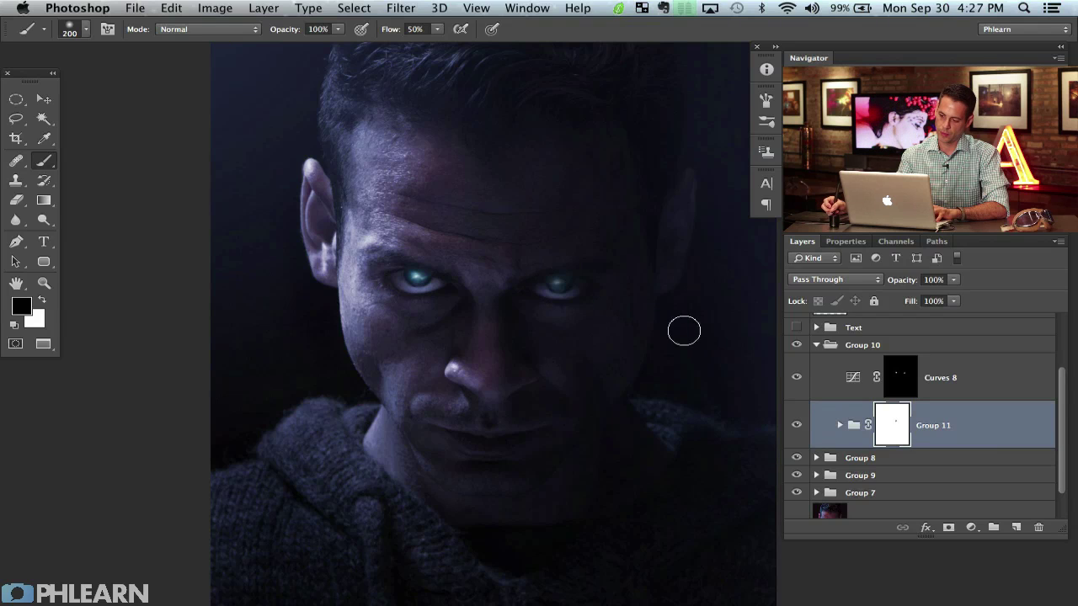
key("x")
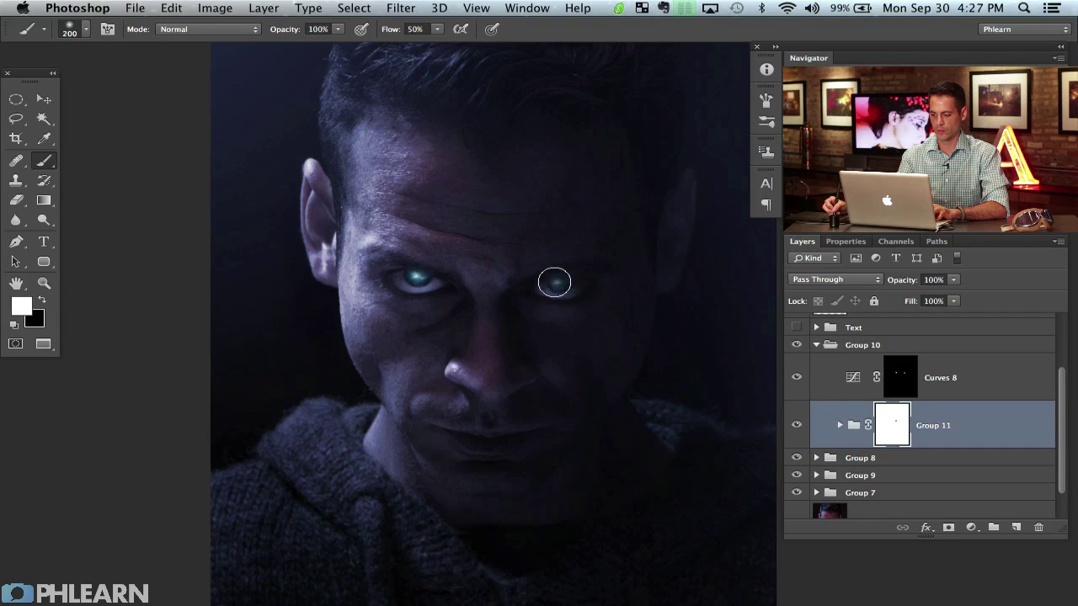
left_click_drag(553, 281, 553, 284)
left_click(556, 283)
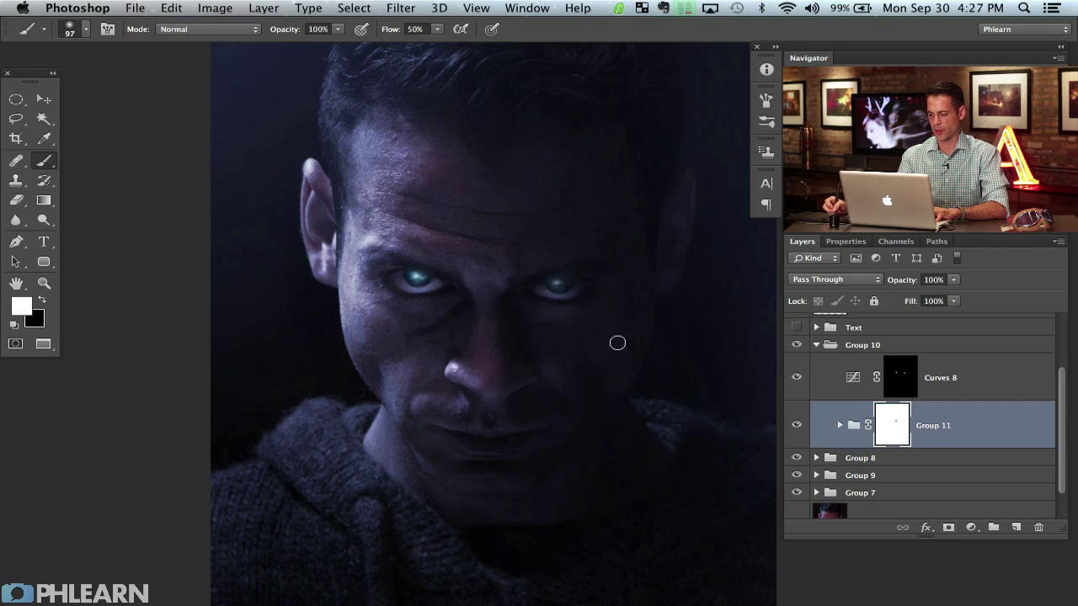
left_click_drag(499, 383, 511, 391)
left_click_drag(569, 413, 505, 425)
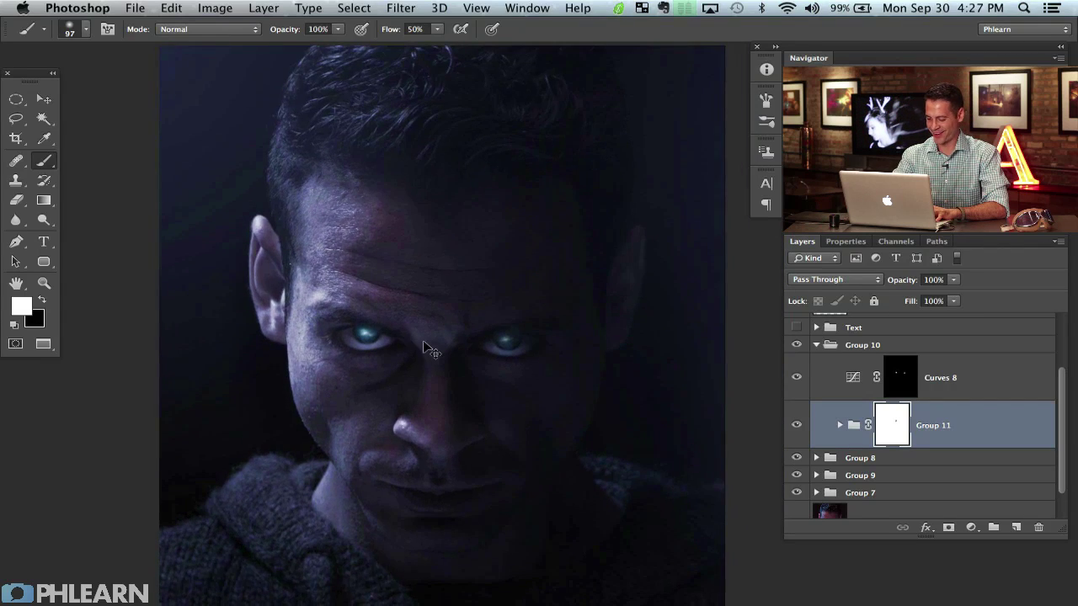
Collapse Group 10 and compare the whole portrait with and without its eye effects.
key("super+minus")
left_click_drag(565, 297, 442, 288)
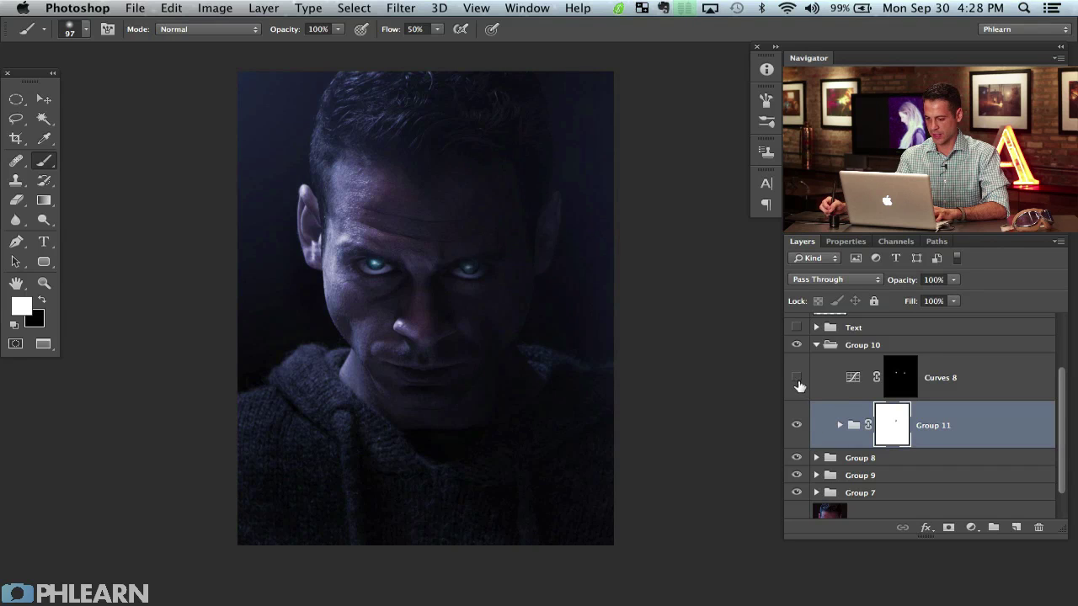
left_click(815, 345)
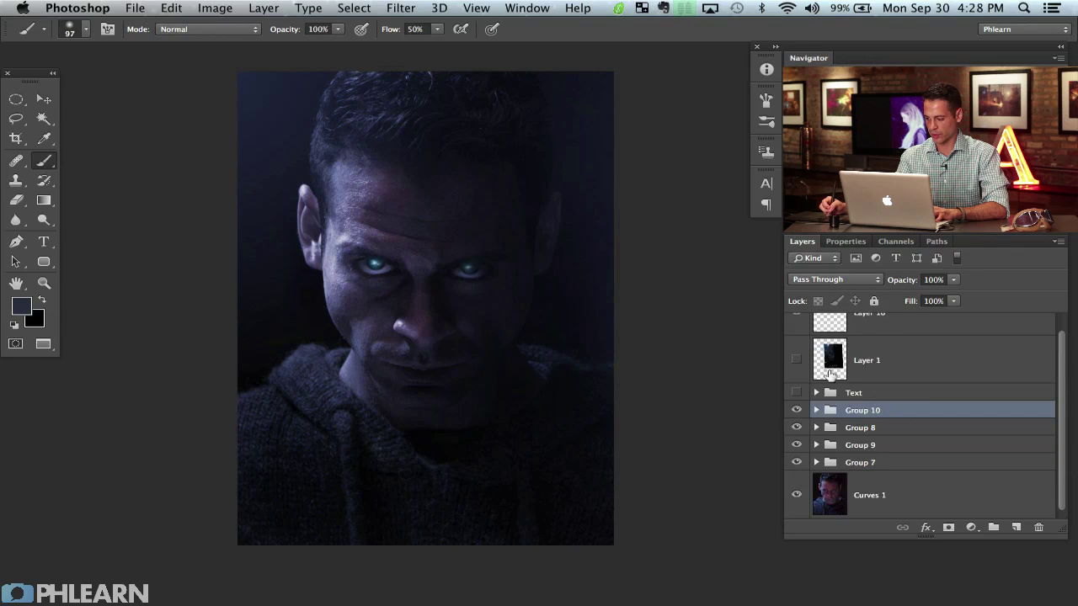
left_click(797, 410)
left_click(797, 410)
left_click(796, 410)
left_click(797, 410)
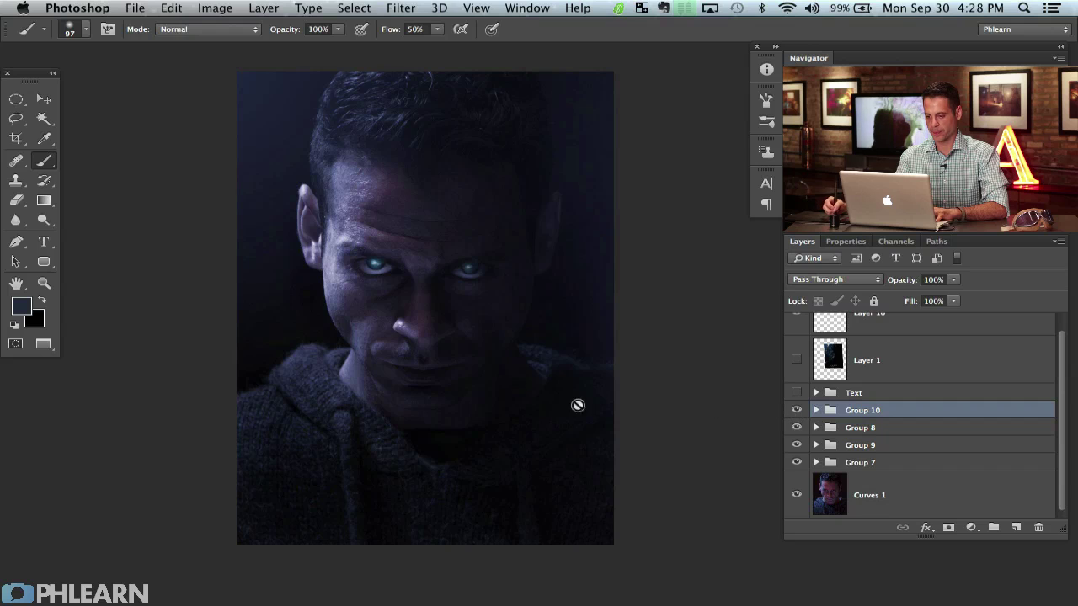
left_click_drag(509, 409, 505, 406)
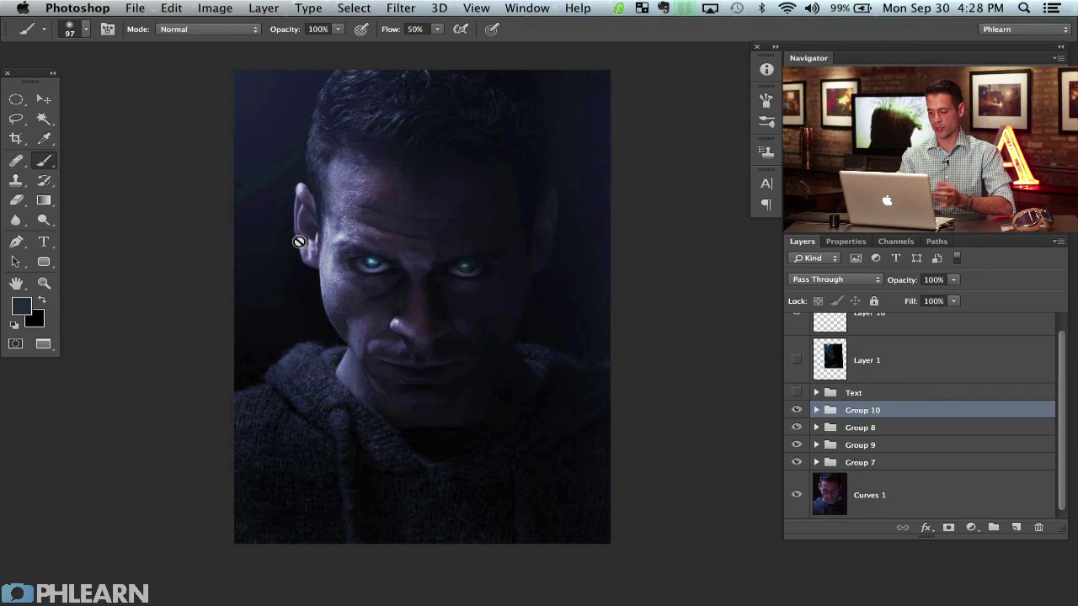
key("super+equal")
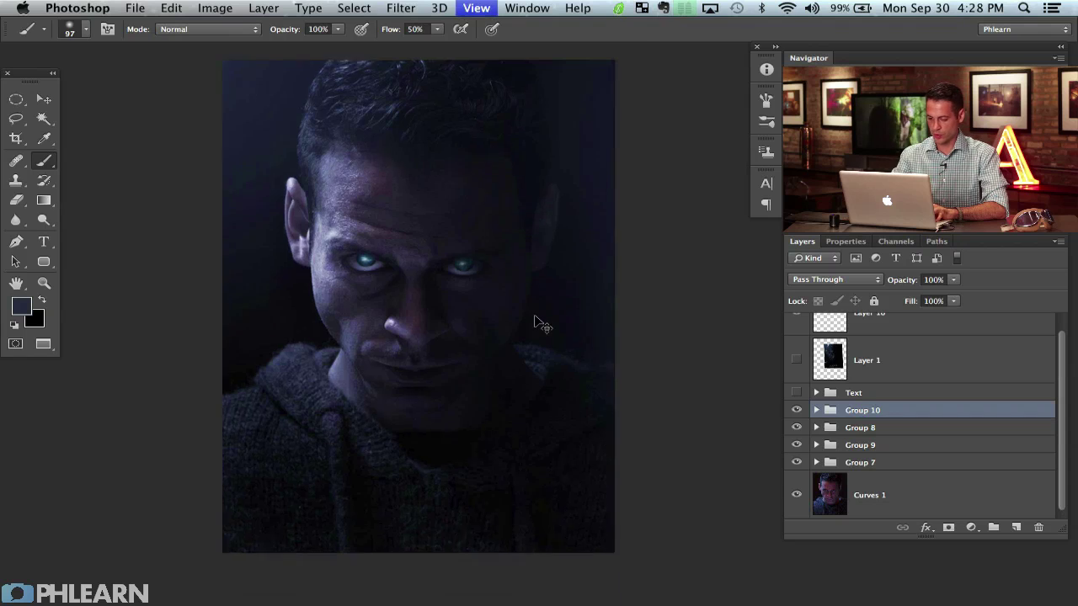
Add a new layer above Group 10 and enter the title "Riddick" in white 191.5 pt Aharoni across the sweater.
key("super+0")
left_click(1015, 527)
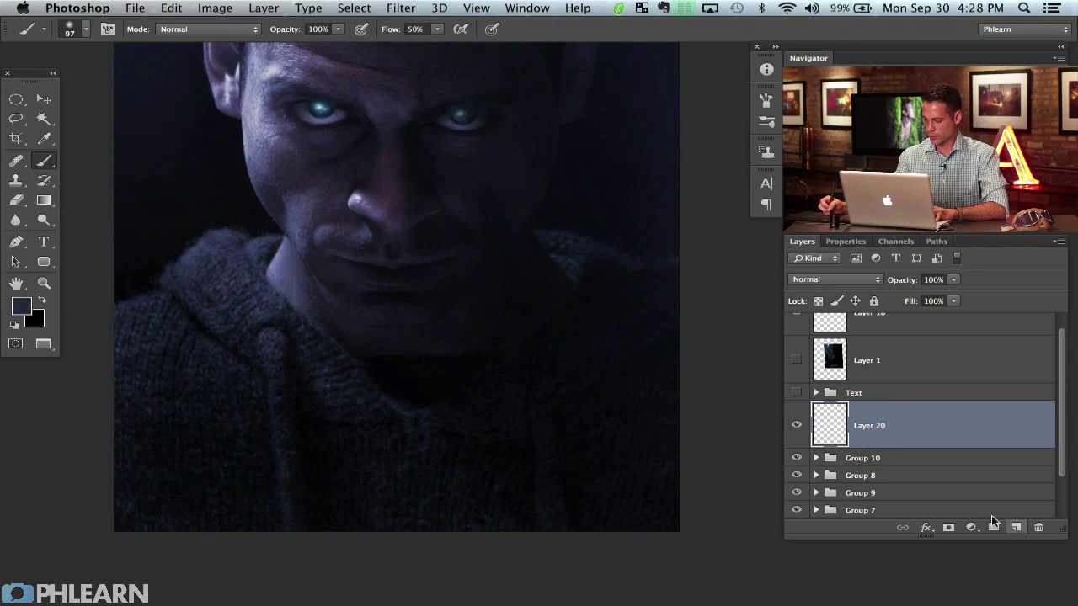
key("t")
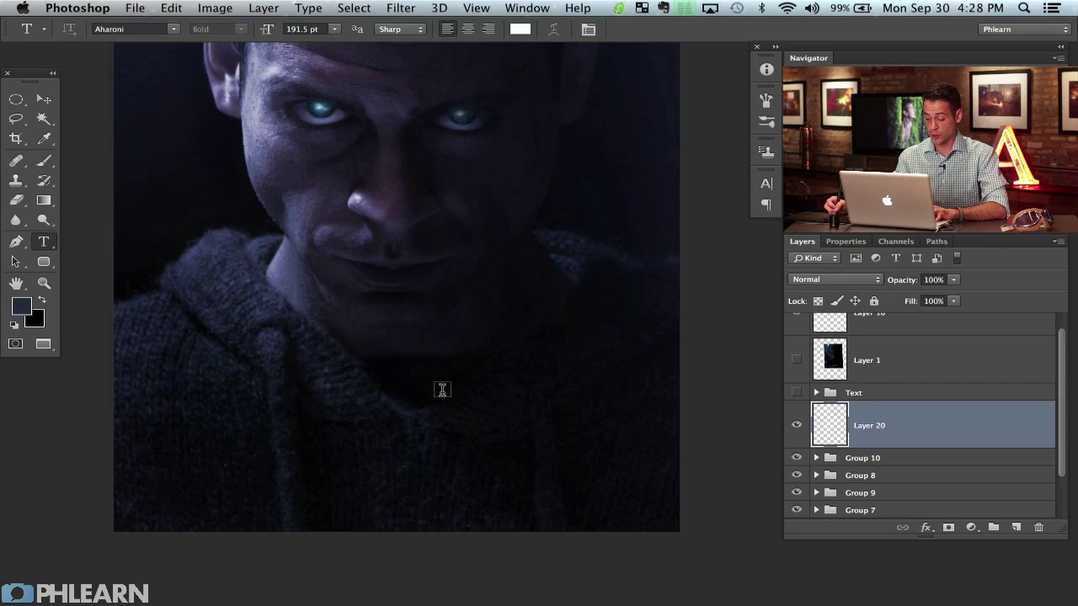
left_click(310, 398)
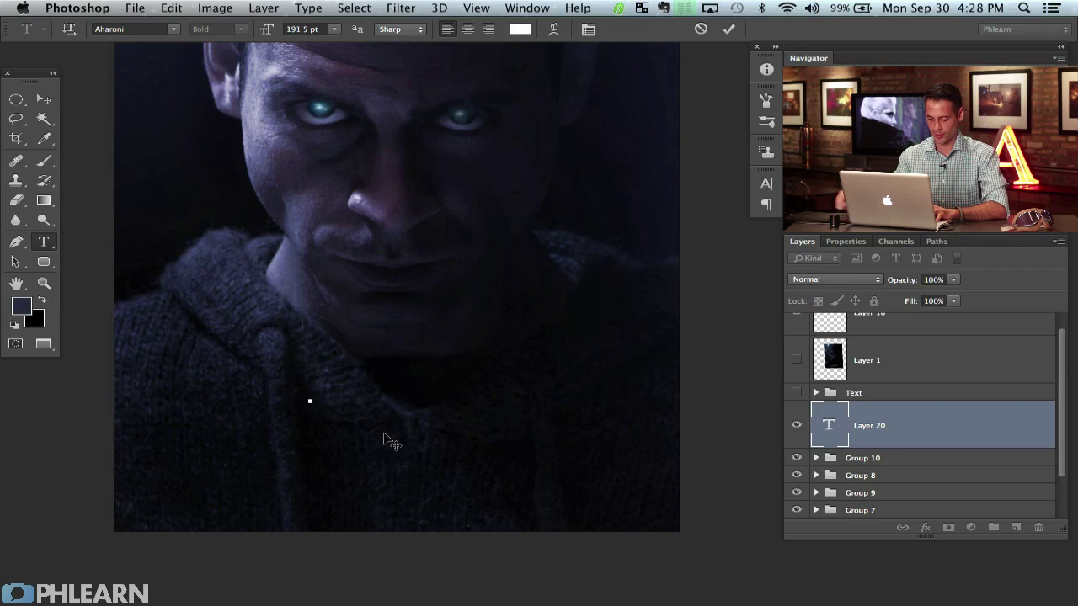
type("RIDDI")
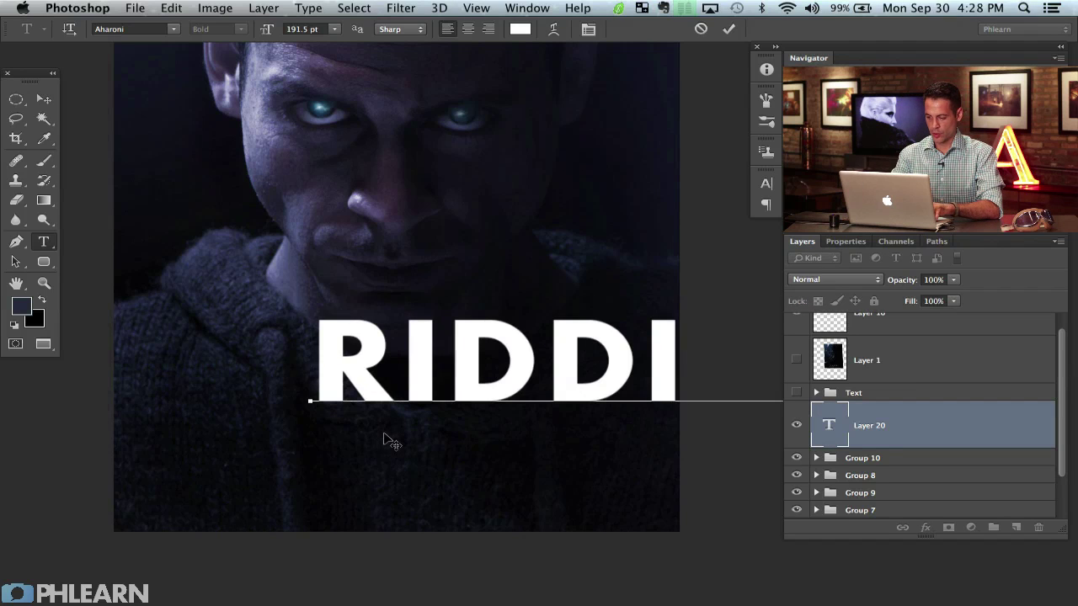
key("super+Return")
Move the title to the lower chest and scale it down to about 86.4 pt, centred beneath the face.
key("v")
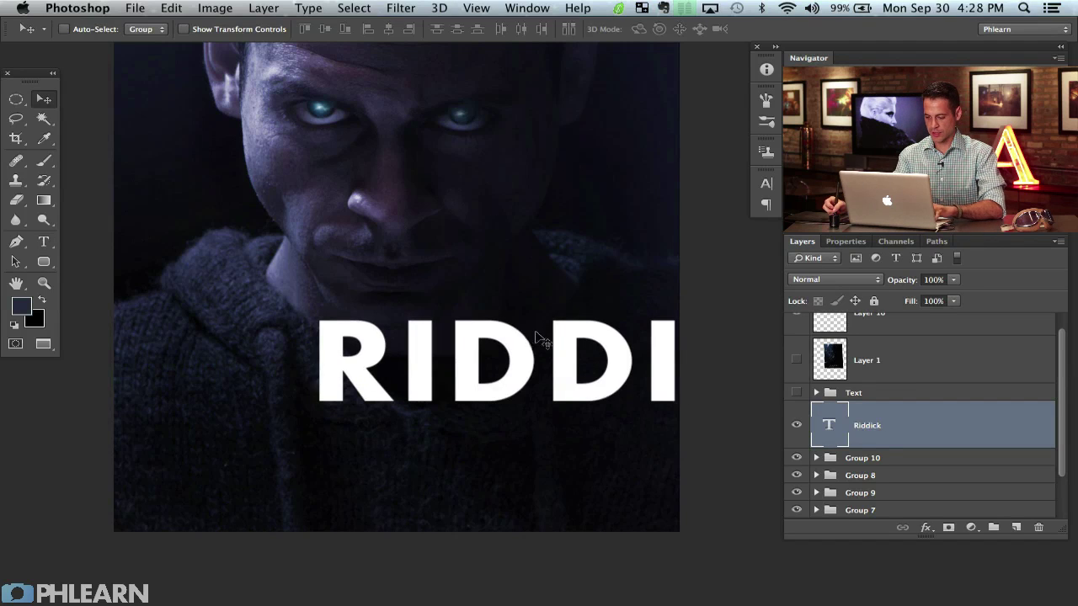
left_click_drag(545, 357, 361, 408)
key("super+t")
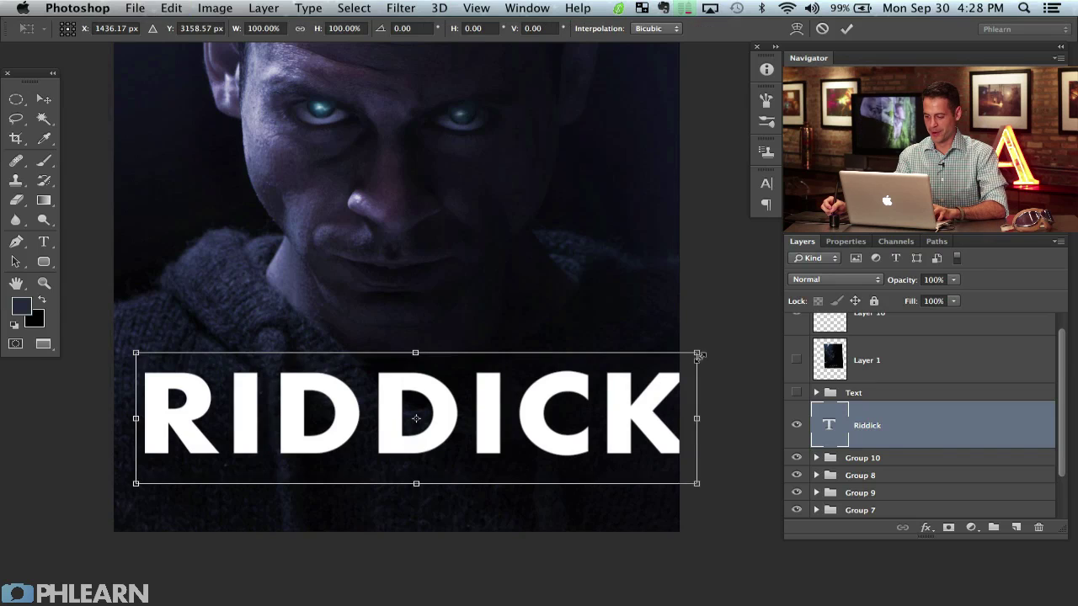
left_click_drag(698, 358, 468, 459)
key("Return")
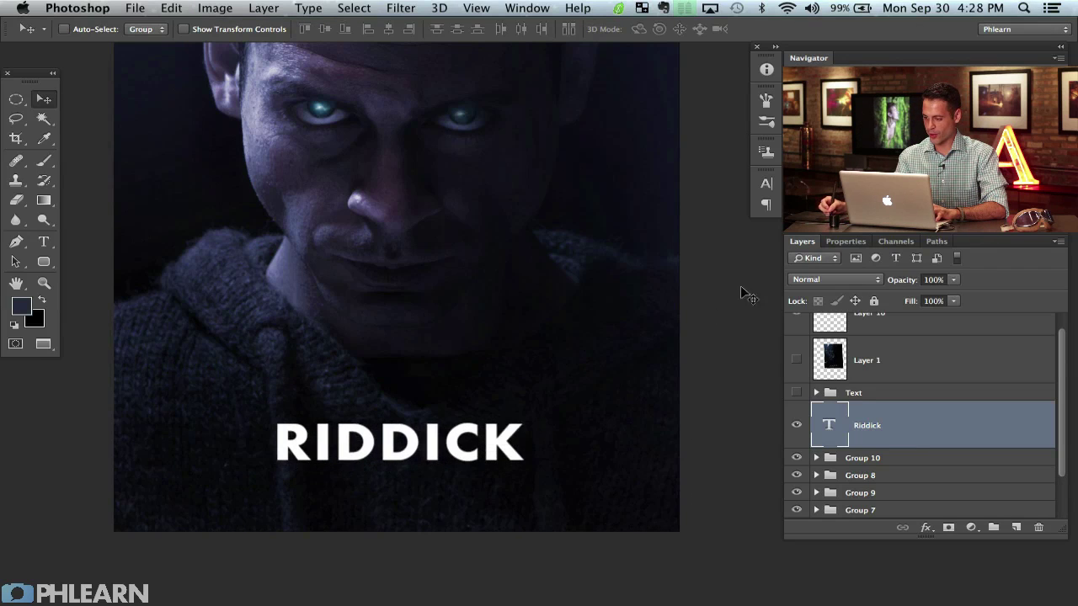
Show the character settings and set the title's font to Avenir Next Condensed Bold.
left_click(527, 8)
left_click(572, 179)
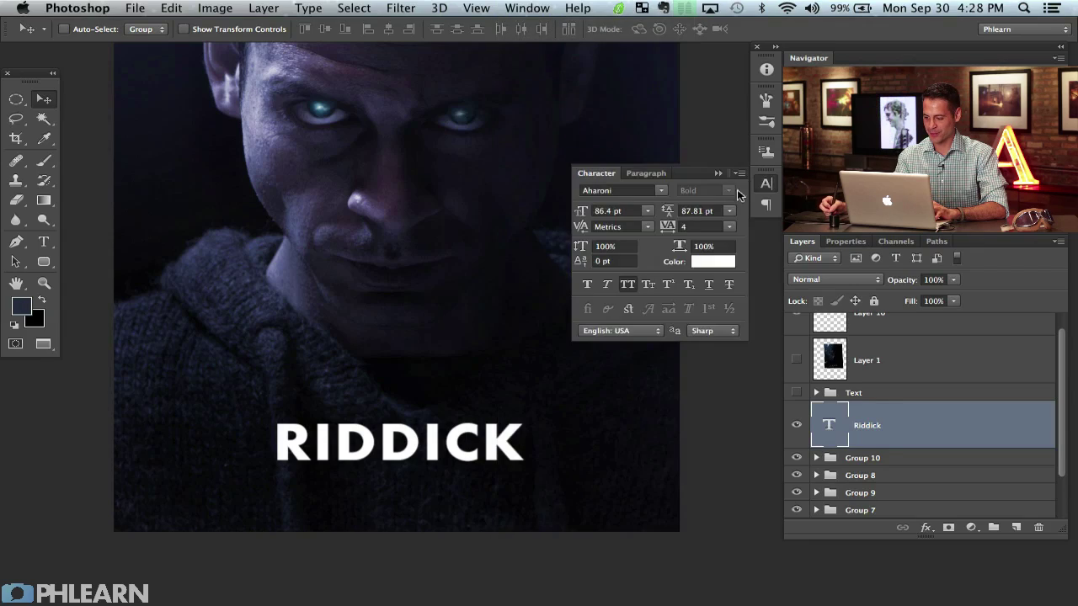
left_click(662, 191)
left_click(663, 192)
left_click(655, 188)
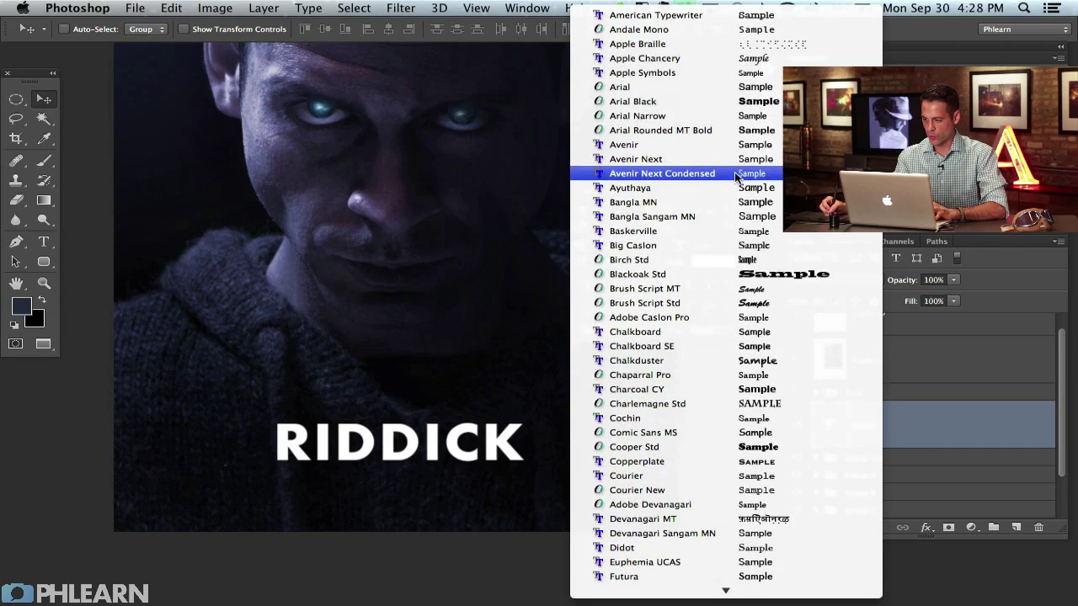
left_click(732, 173)
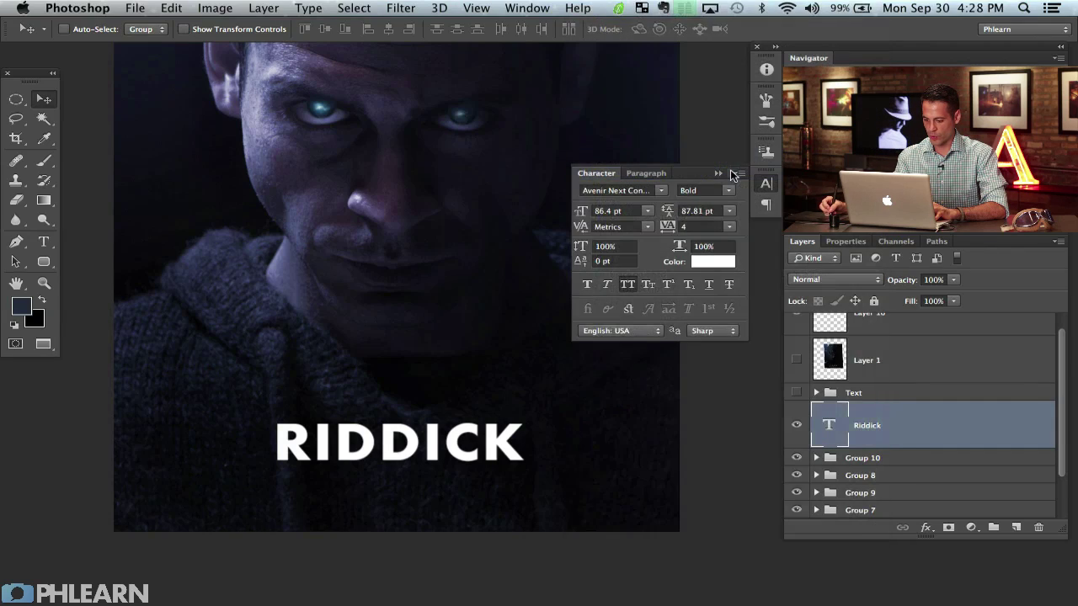
Preview the title in successive fonts, from Bangla MN through Brush Script Std, Cochin and Didot to Adobe Garamond.
left_click(634, 190)
key("Down")
key("Down")
key("Down")
key("Down")
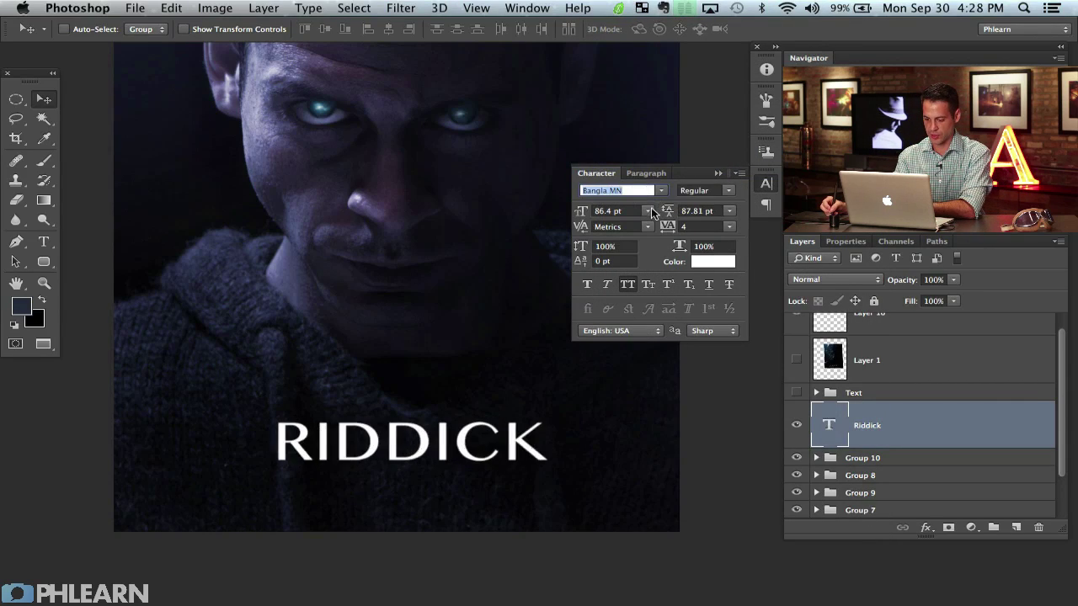
key("Down")
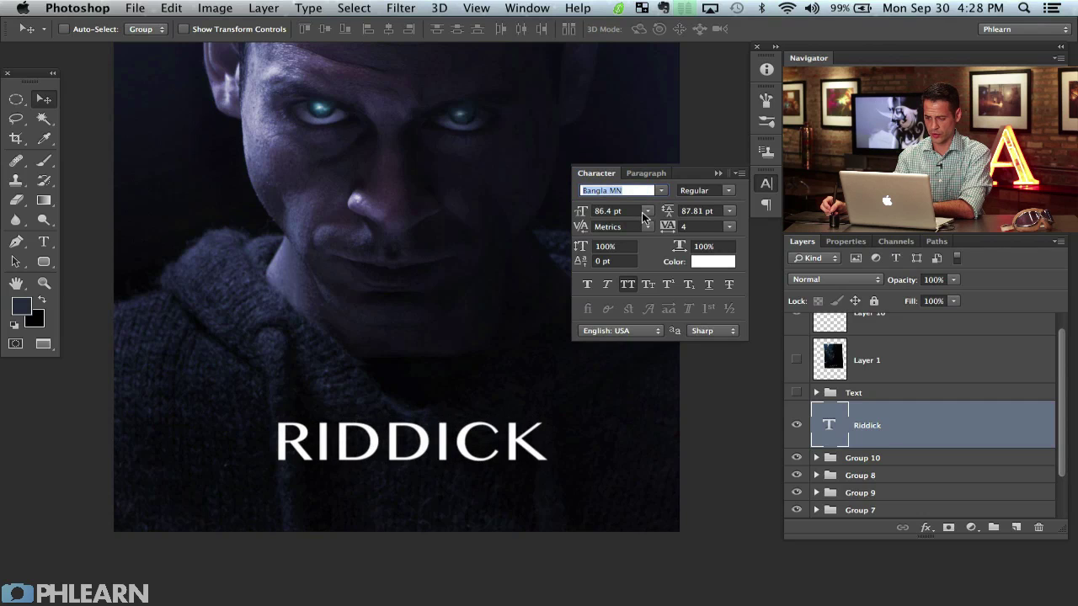
key("Down")
key("Down")
key("Down")
key("Down")
key("Down")
key("Down")
key("Down")
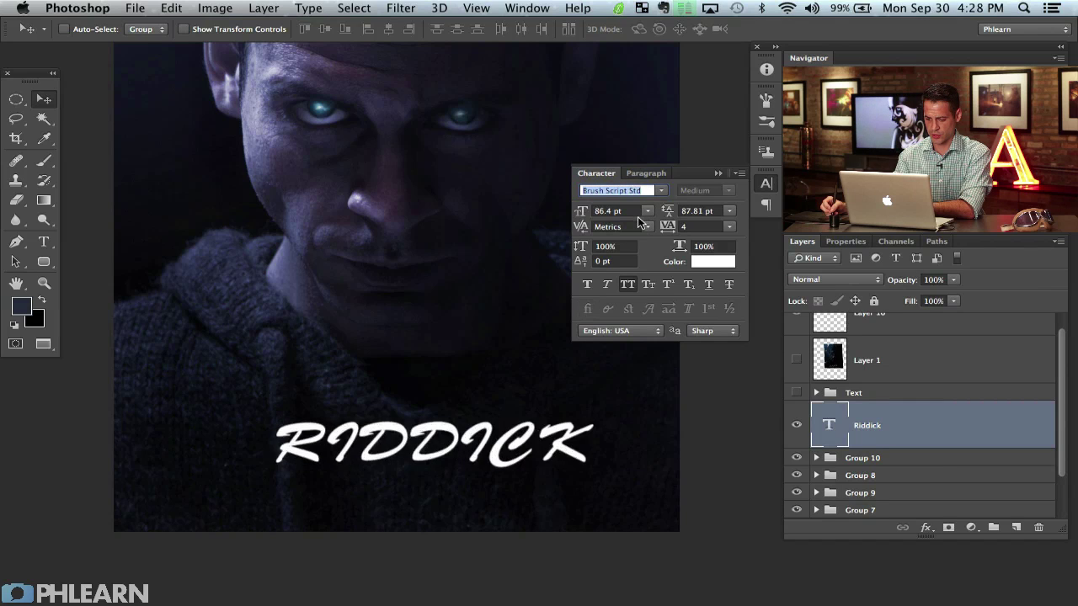
key("Down")
key("Down")
key("Down")
key("Down")
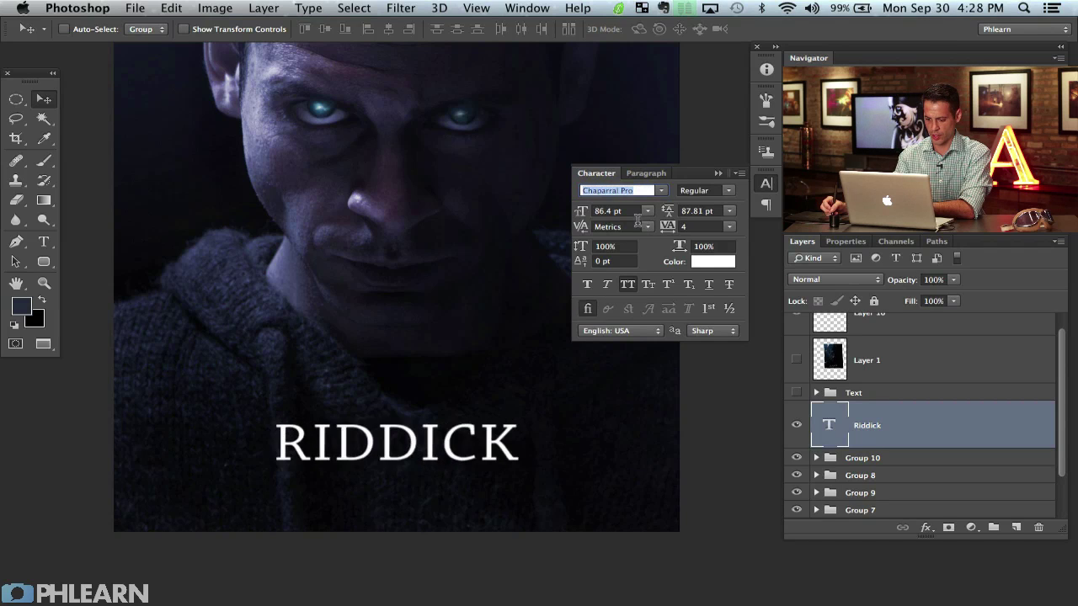
key("Down")
key("Down")
key("Down")
key("Down")
key("Down")
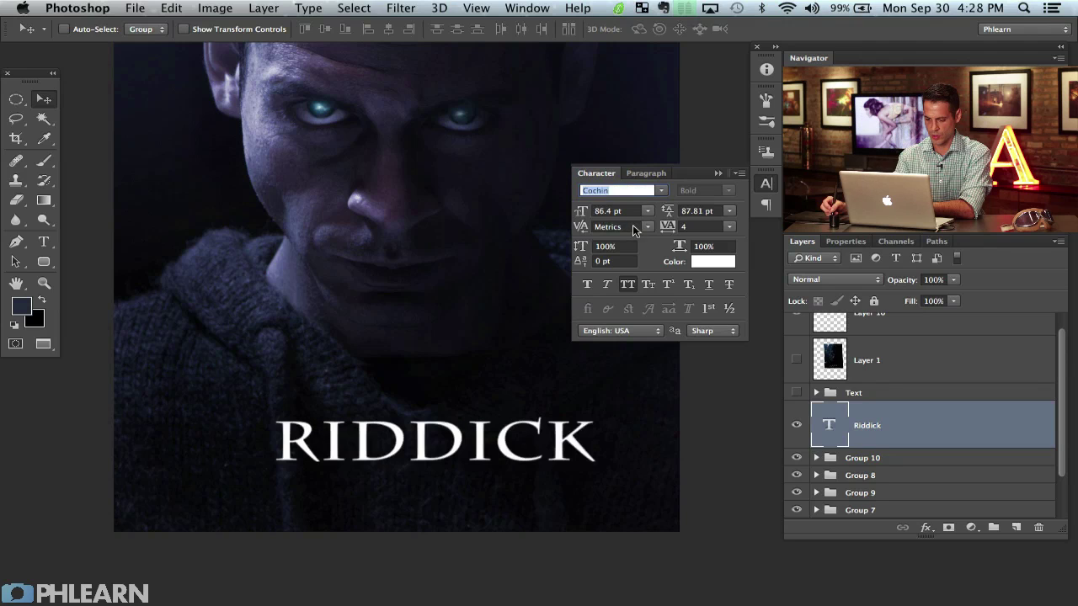
key("Down")
key("Down")
key("Down")
key("Down")
key("Down")
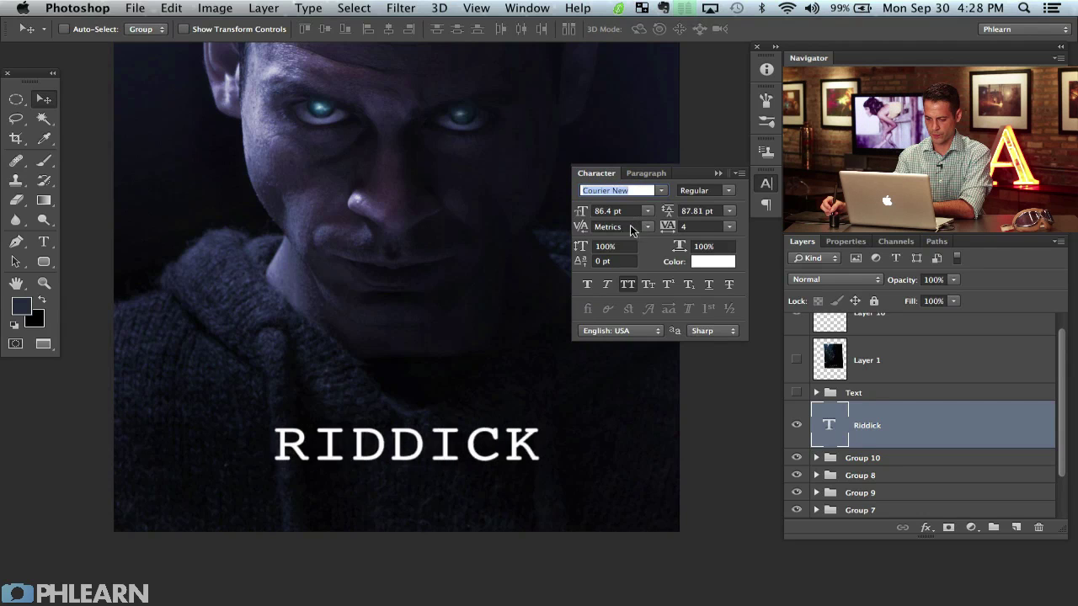
key("Down")
key("Down")
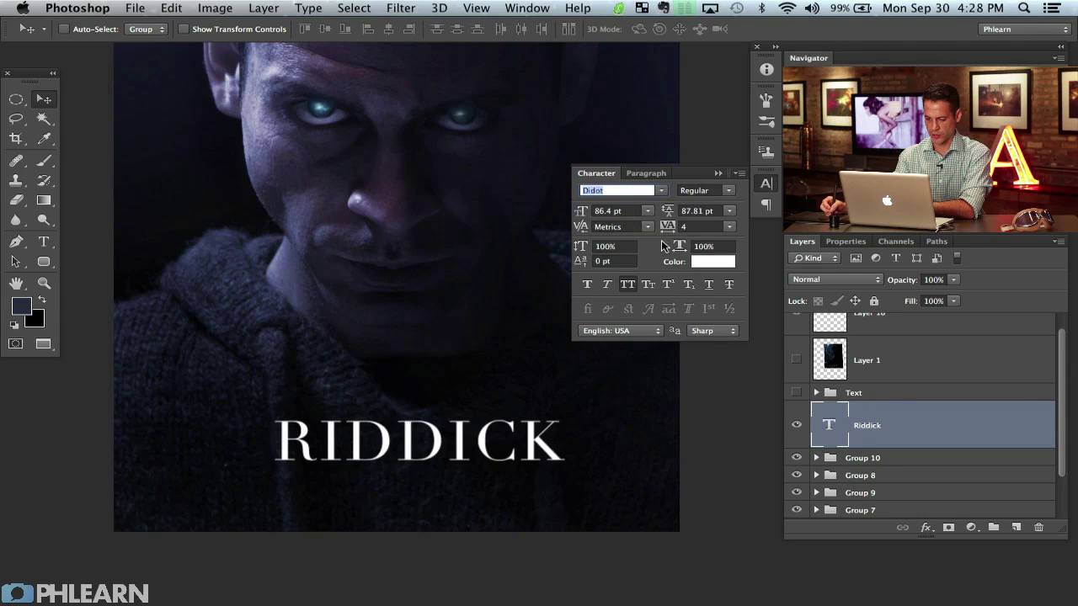
key("Up")
key("Down")
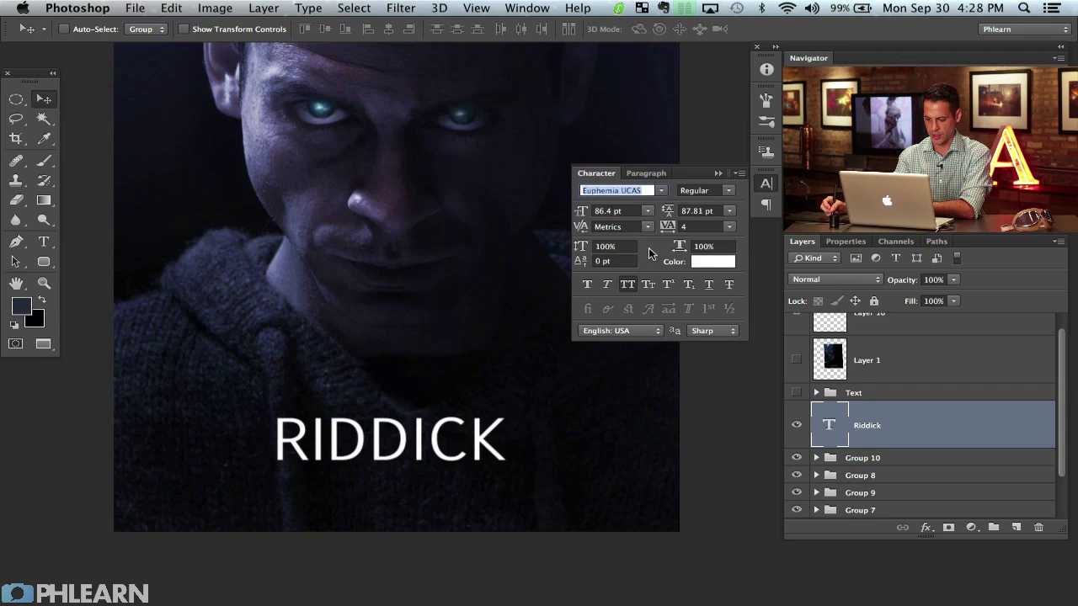
key("Down")
key("Down")
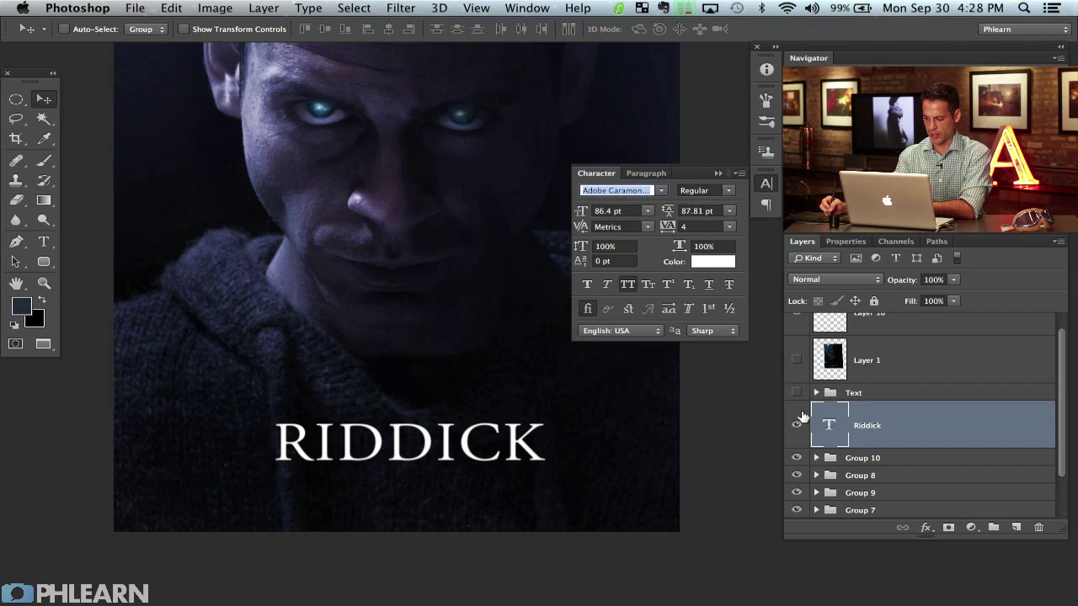
Set the title's font to Gill Sans and shift the title slightly to the right.
left_click(797, 393)
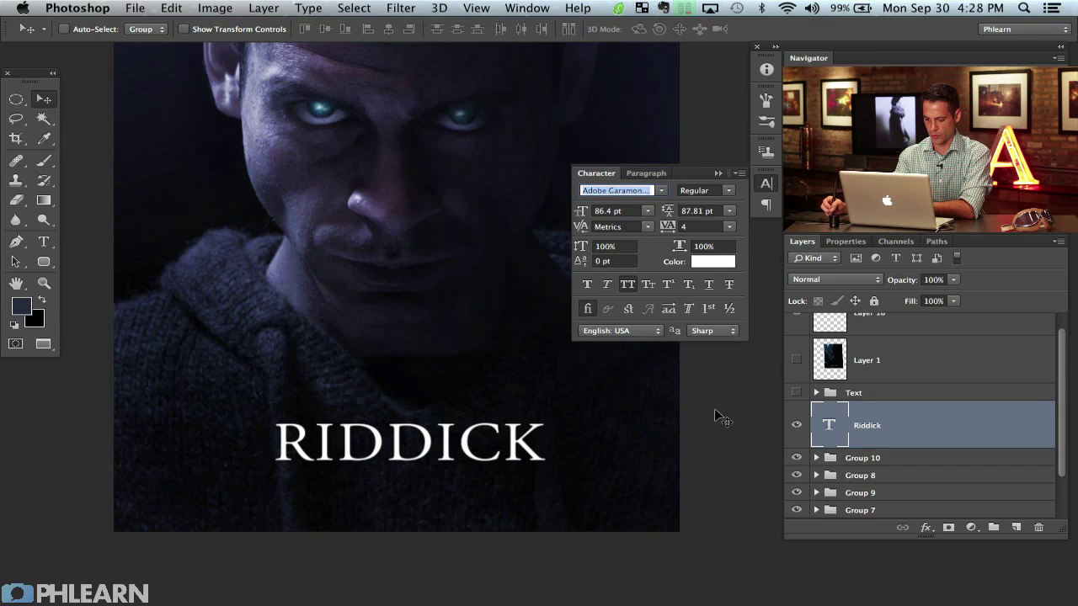
key("Down")
key("Down")
key("Down")
key("Up")
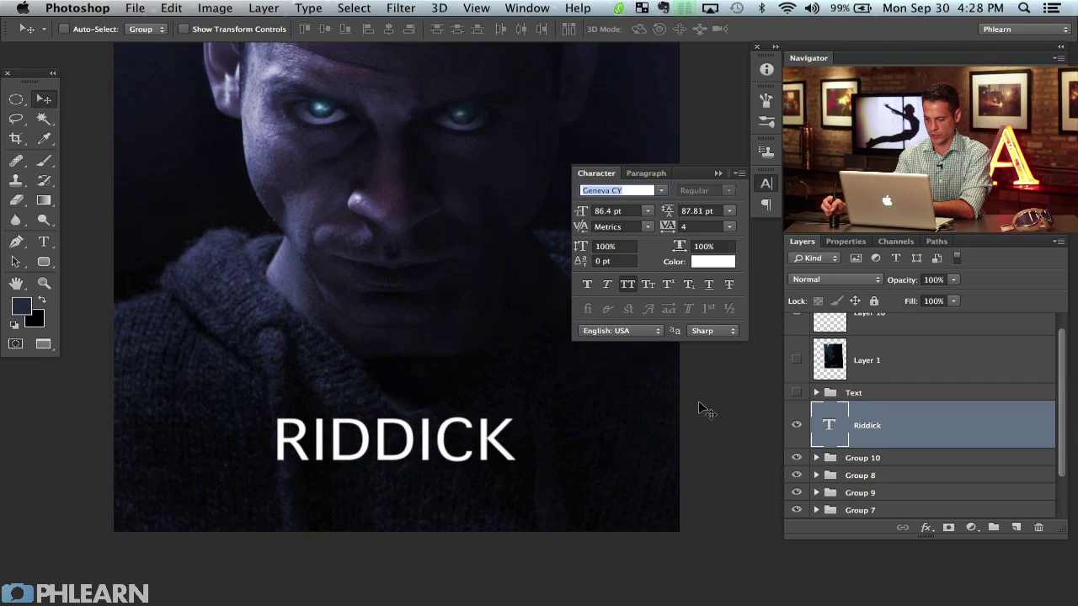
key("Down")
key("Down")
key("Down")
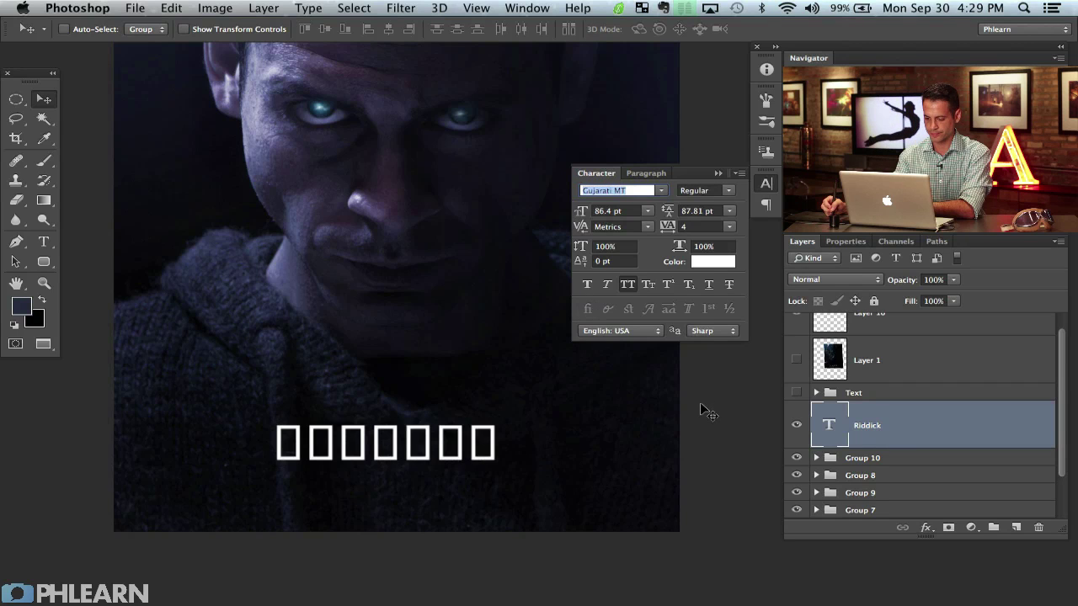
key("Up")
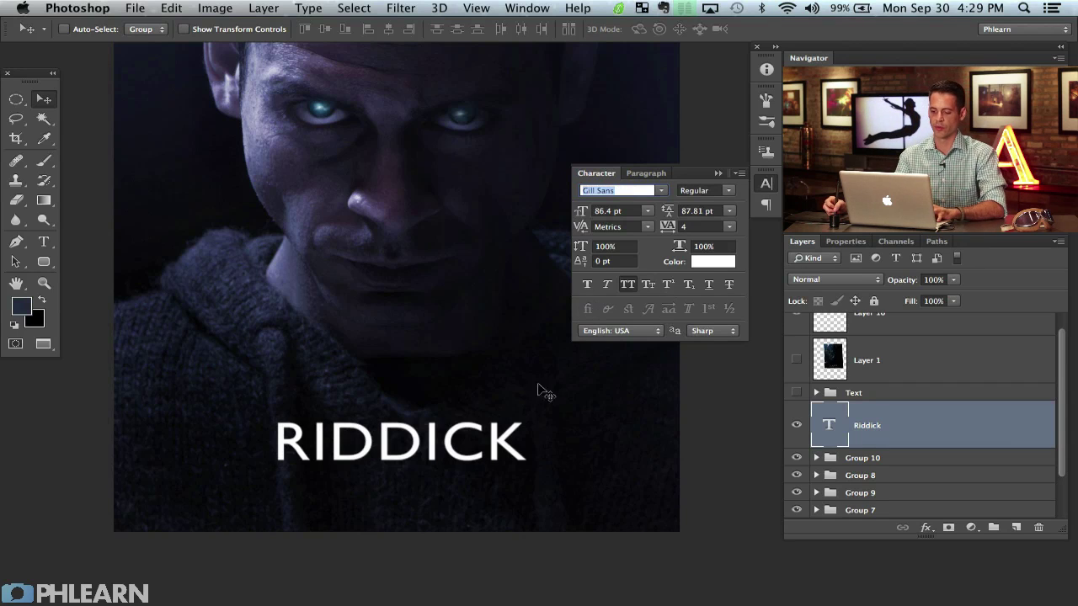
left_click_drag(585, 446, 593, 447)
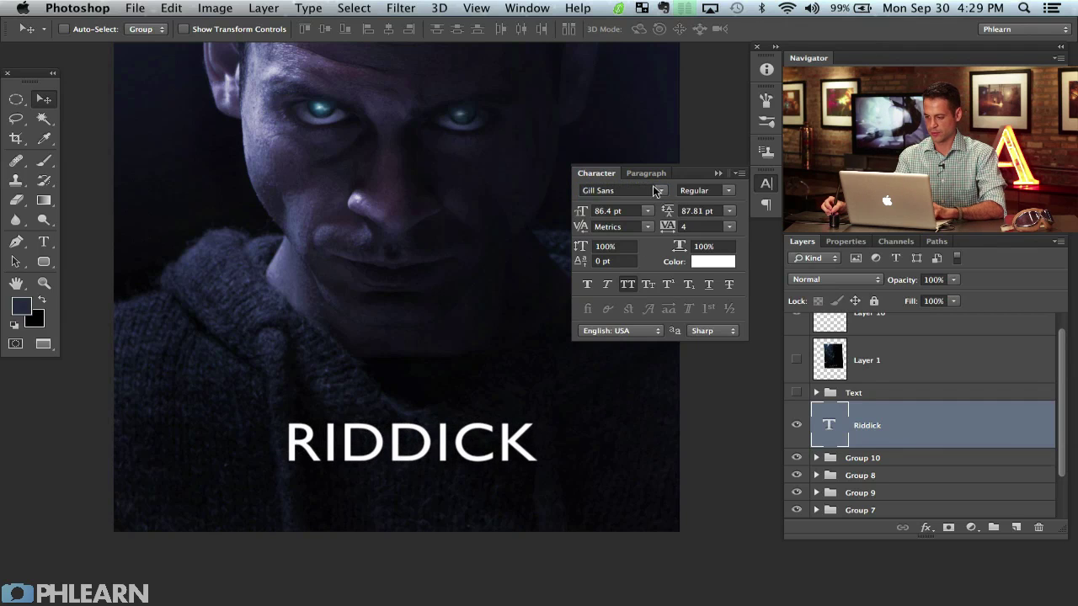
Preview the title in successive fonts, from Gill Sans through Gujarati Sangam and Gurmukhi Sangam to Helvetica Neue.
left_click(623, 190)
key("Down")
key("Down")
key("Down")
key("Down")
key("Down")
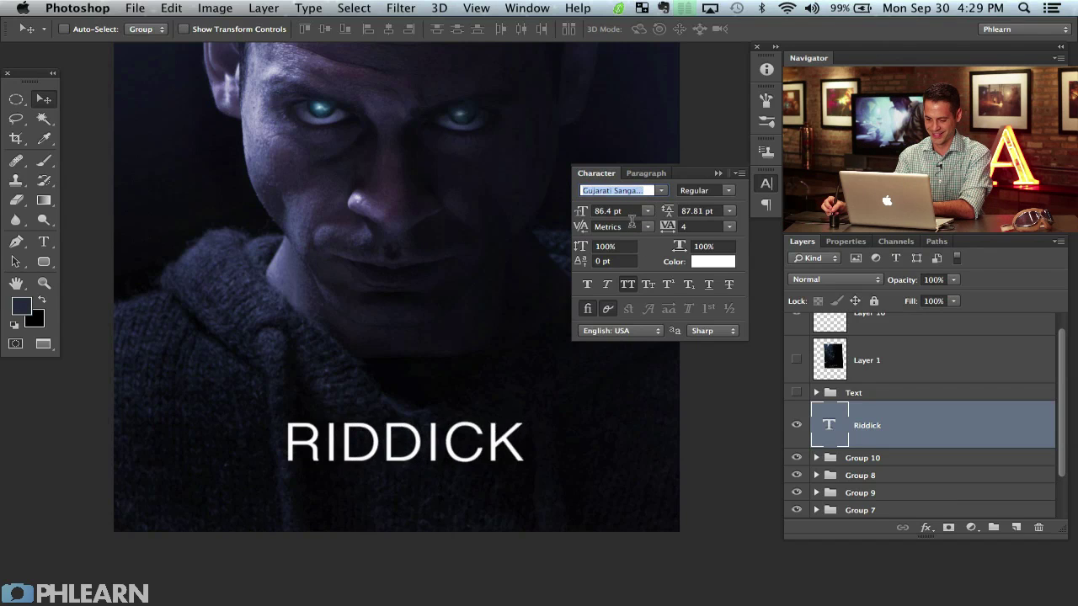
key("Down")
key("Down")
key("Down")
key("Down")
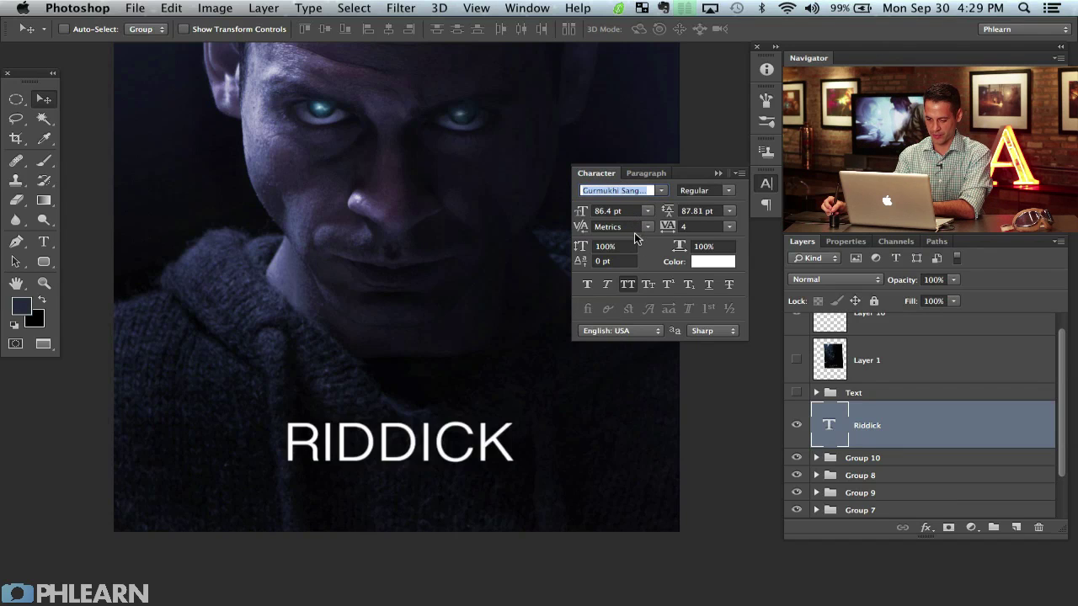
key("Down")
key("Down")
key("Down")
key("Down")
key("Down")
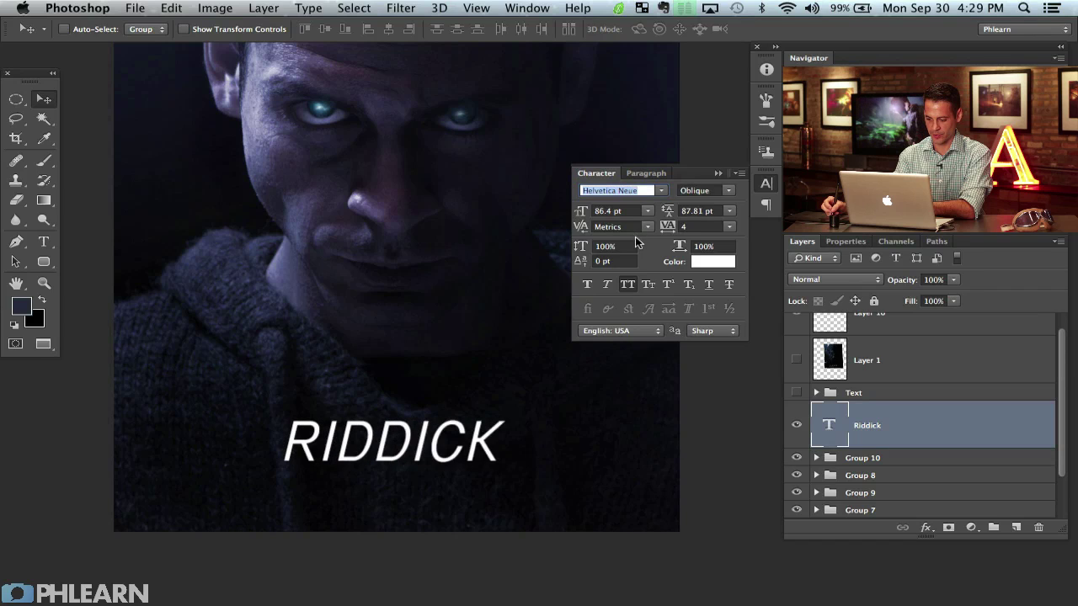
Continue through Hoefler Text and InaiMathi, set the title's font to Kannada MN, and hide the character settings.
key("Down")
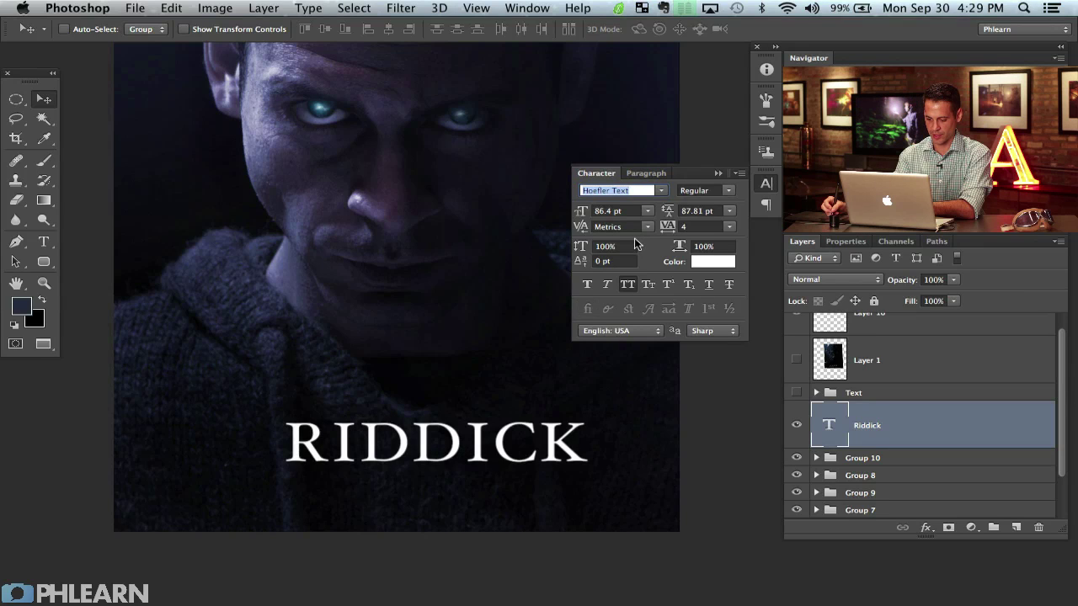
key("Down")
key("Down")
key("Down")
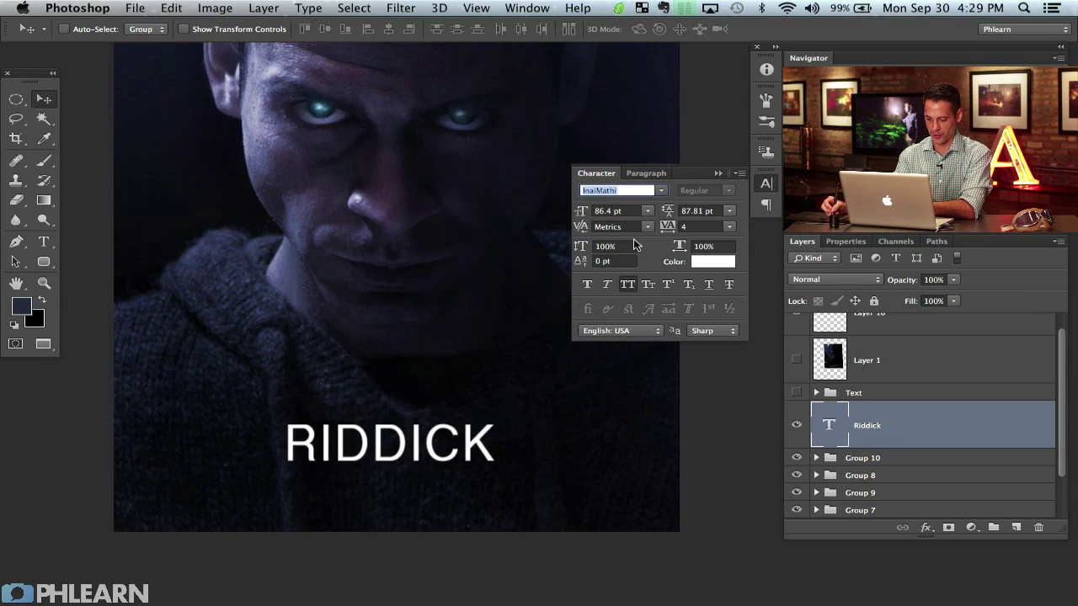
key("Down")
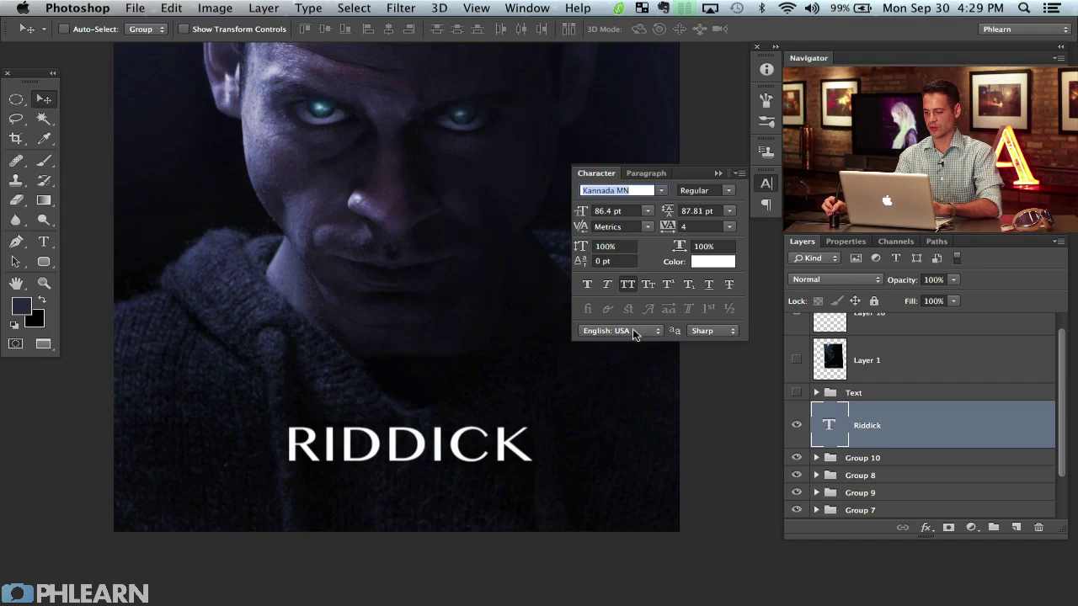
left_click(764, 184)
Shift the title slightly down and enlarge it to about 103.95 pt, roughly centred beneath the face.
left_click_drag(587, 447, 583, 454)
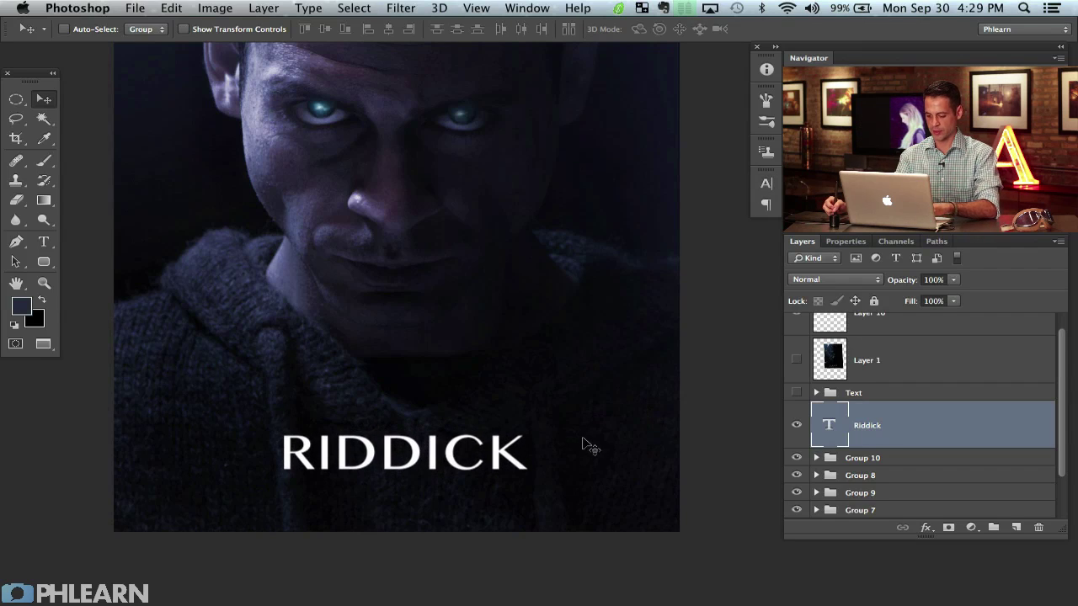
key("ctrl+t")
left_click_drag(529, 506, 501, 432)
key("Return")
Duplicate the title layer and replace the copy's text with the credited person's full name.
key("super+j")
double_click(827, 427)
type("AA")
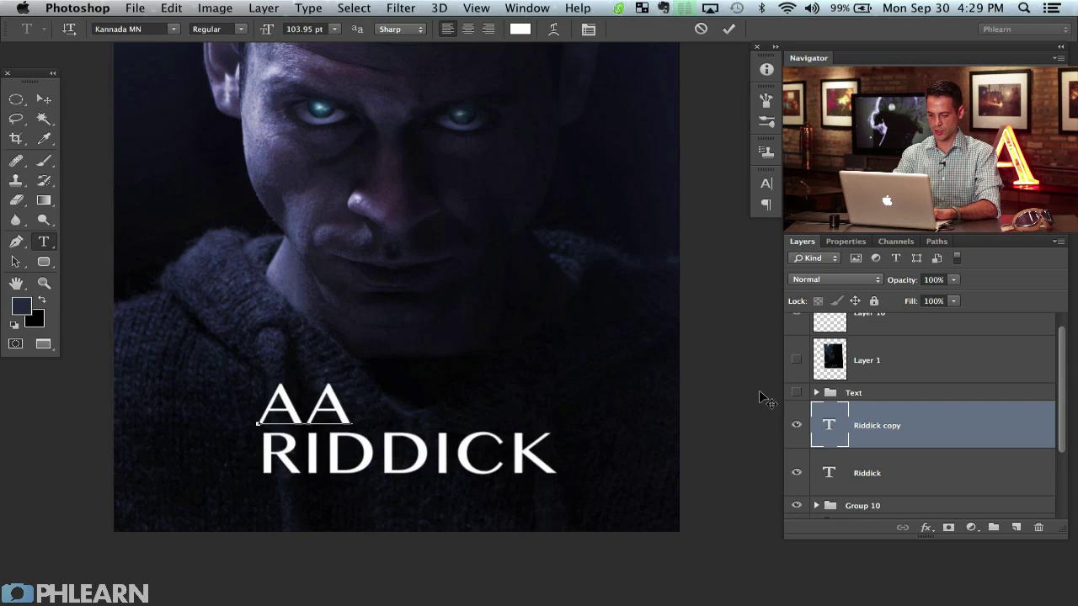
type("RON NAce")
key("super+Return")
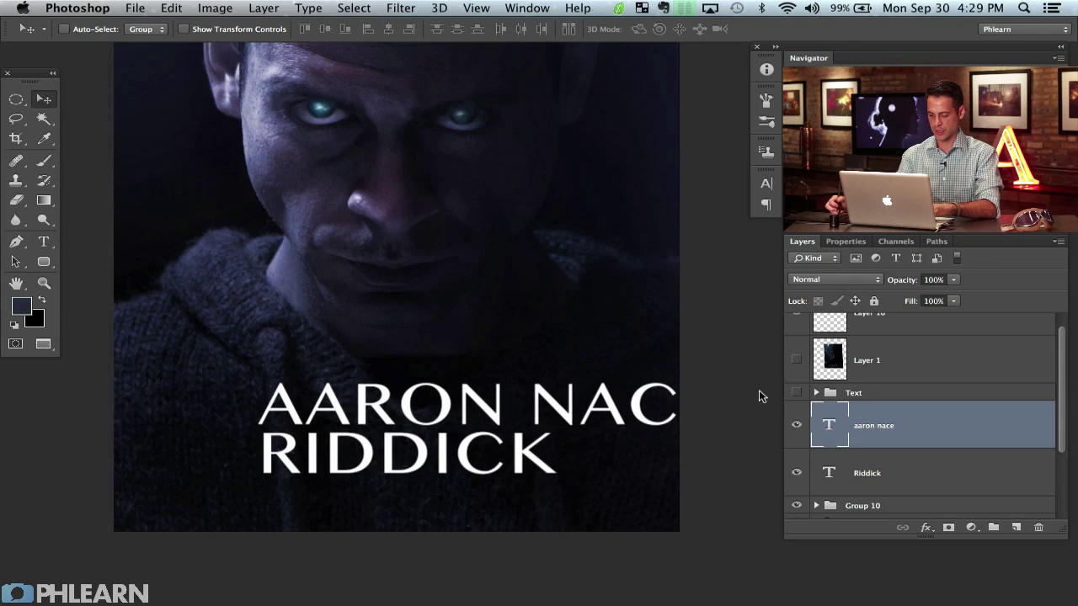
Scale the name line down to about 46 pt and place it directly above RIDDICK, aligned with the title's left edge.
key("super+t")
left_click_drag(721, 366, 453, 447)
key("Return")
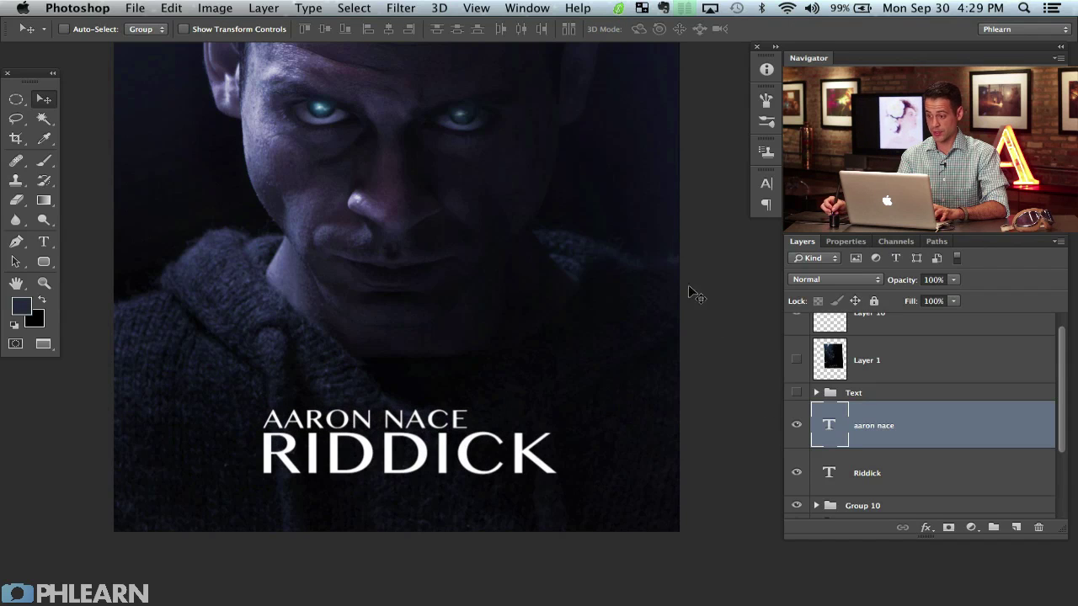
Show the character settings and set the name line's tracking to 21.
left_click(527, 8)
left_click(554, 185)
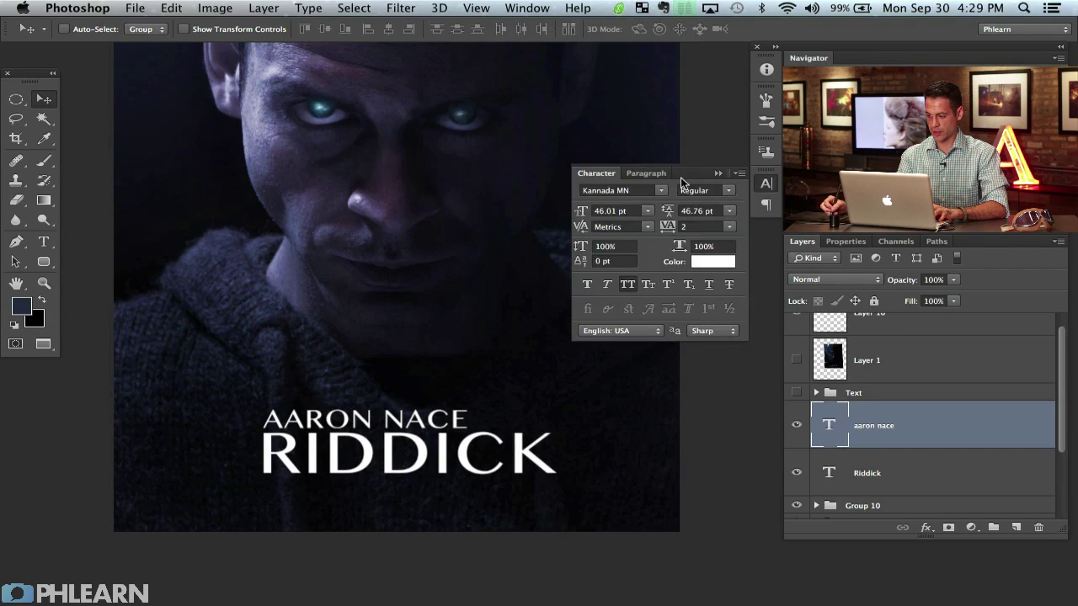
left_click_drag(666, 229, 686, 227)
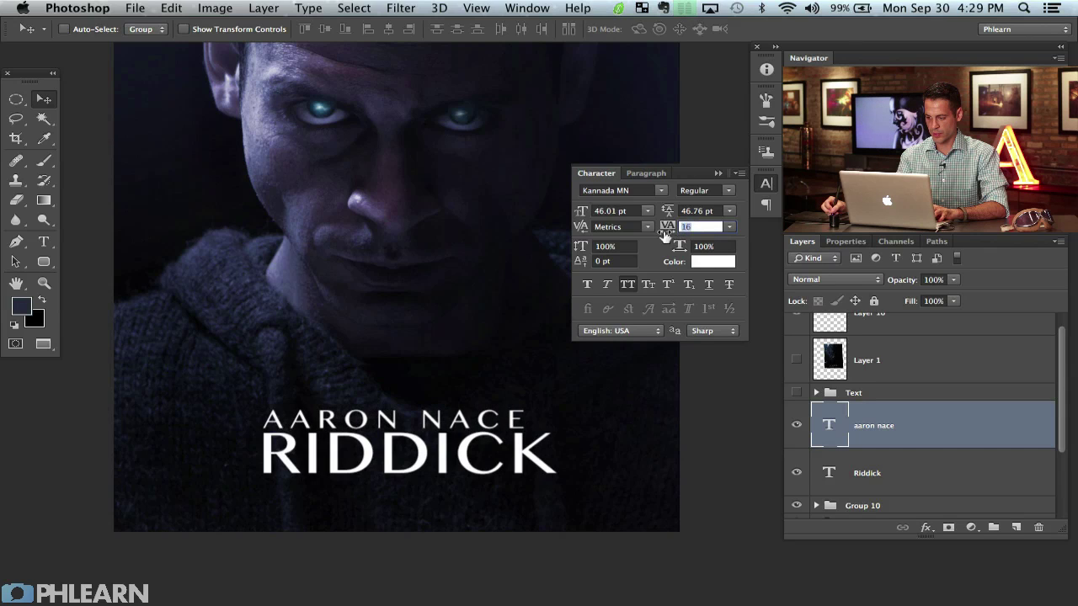
type("21")
key("Return")
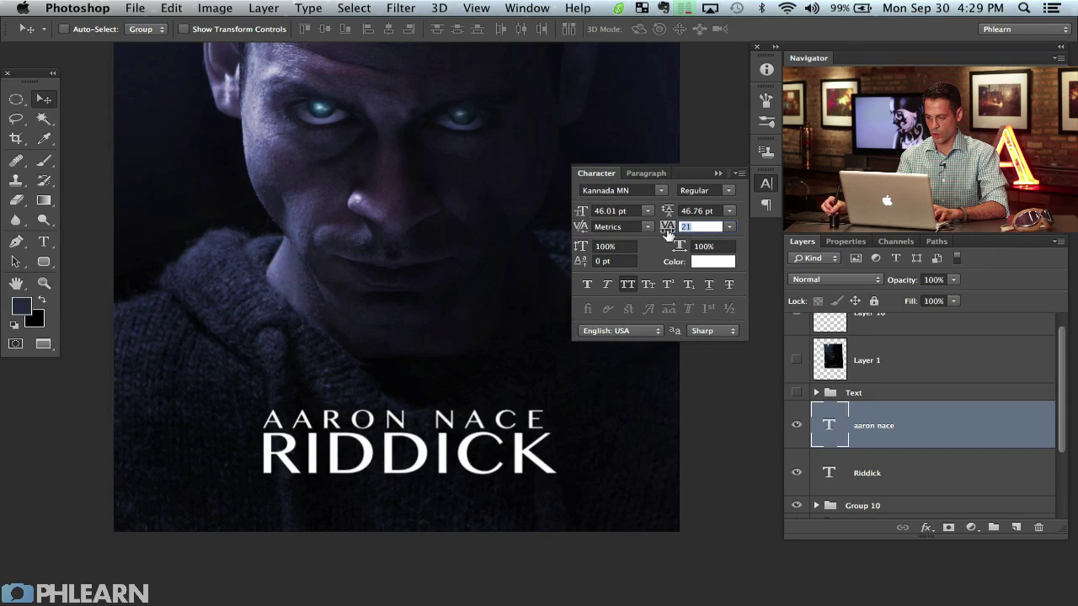
left_click_drag(684, 232, 701, 237)
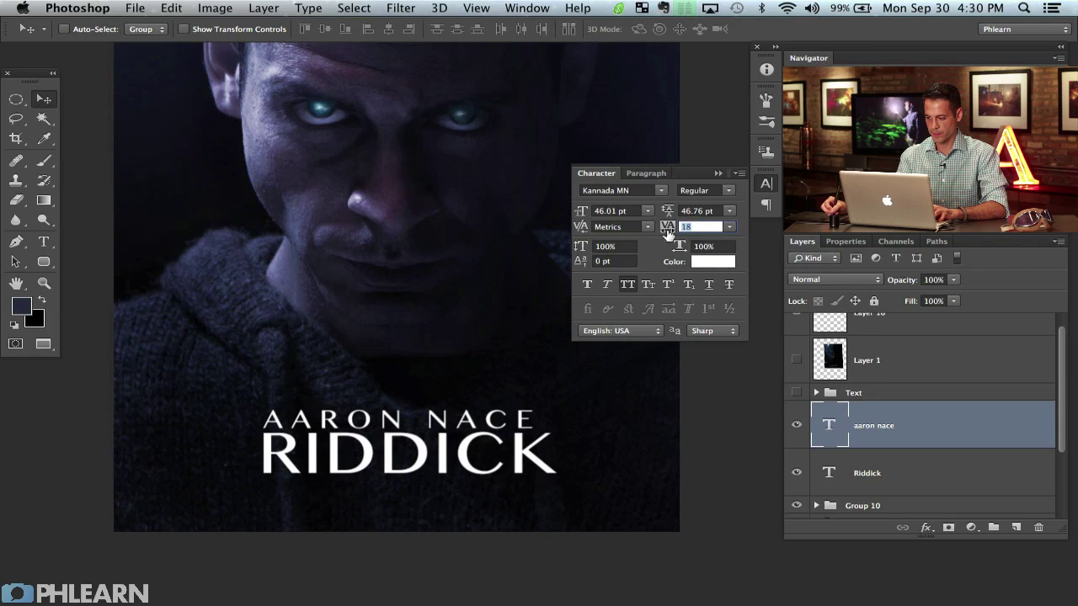
type("918")
key("Return")
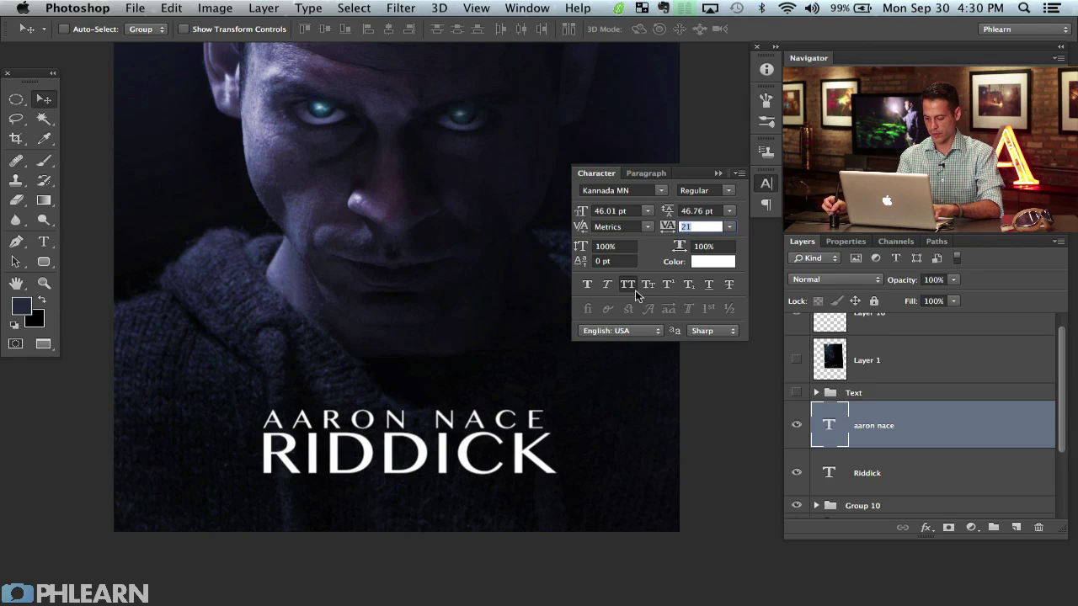
Scale the name line to about 47.04 pt to match the title's width and nudge it up slightly.
key("ctrl+t")
left_click_drag(560, 398, 566, 393)
key("Return")
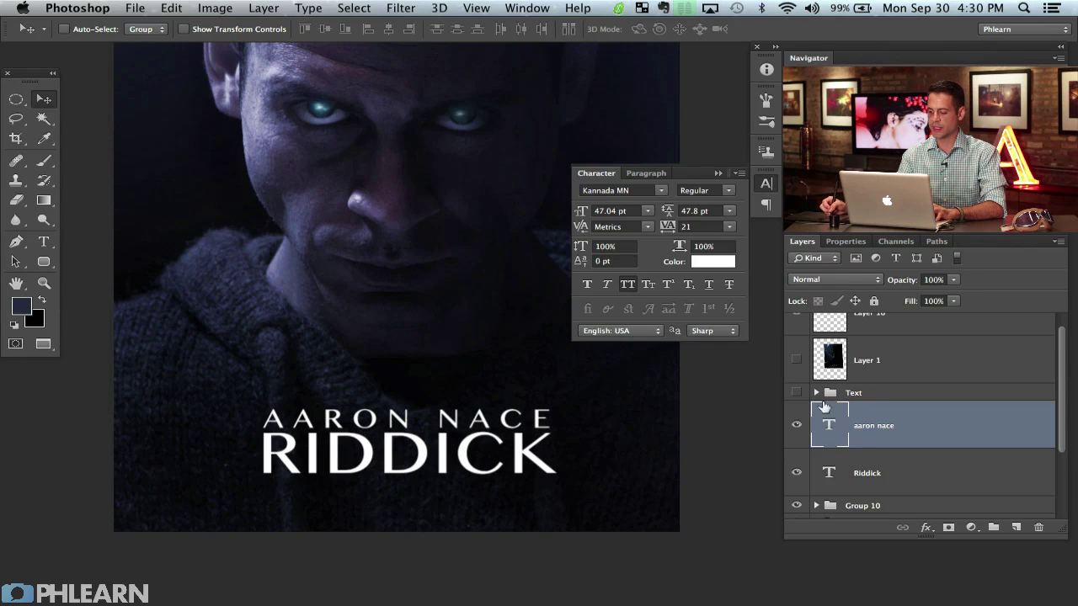
left_click(797, 425)
left_click(797, 425)
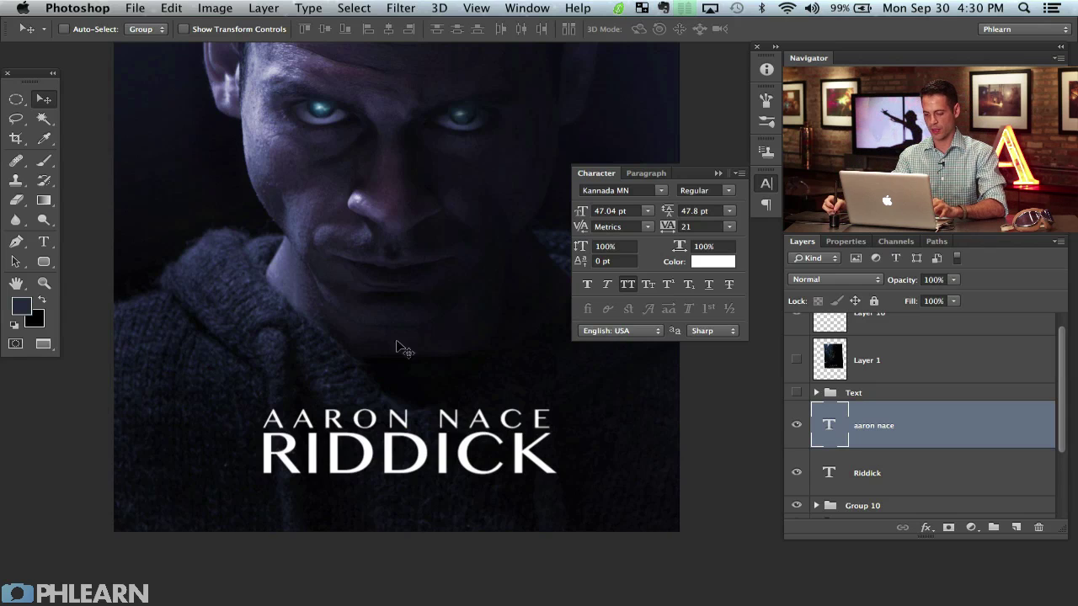
key("Up")
key("Up")
key("Up")
key("Up")
key("Up")
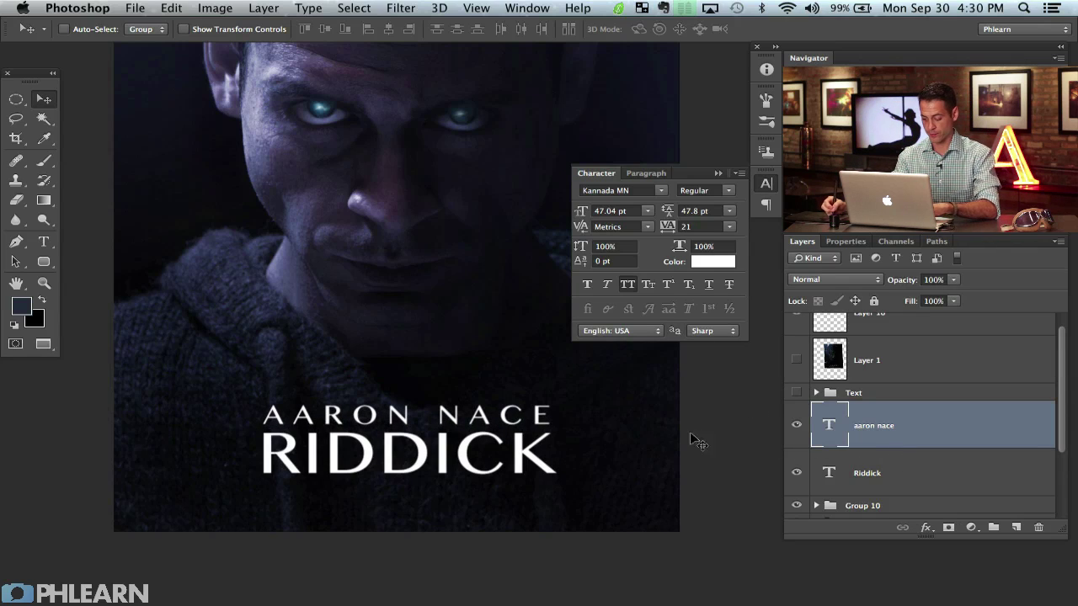
Duplicate the name line below RIDDICK and briefly show the finished Text group for reference.
key("super+j")
left_click_drag(571, 403, 598, 480)
left_click(796, 393)
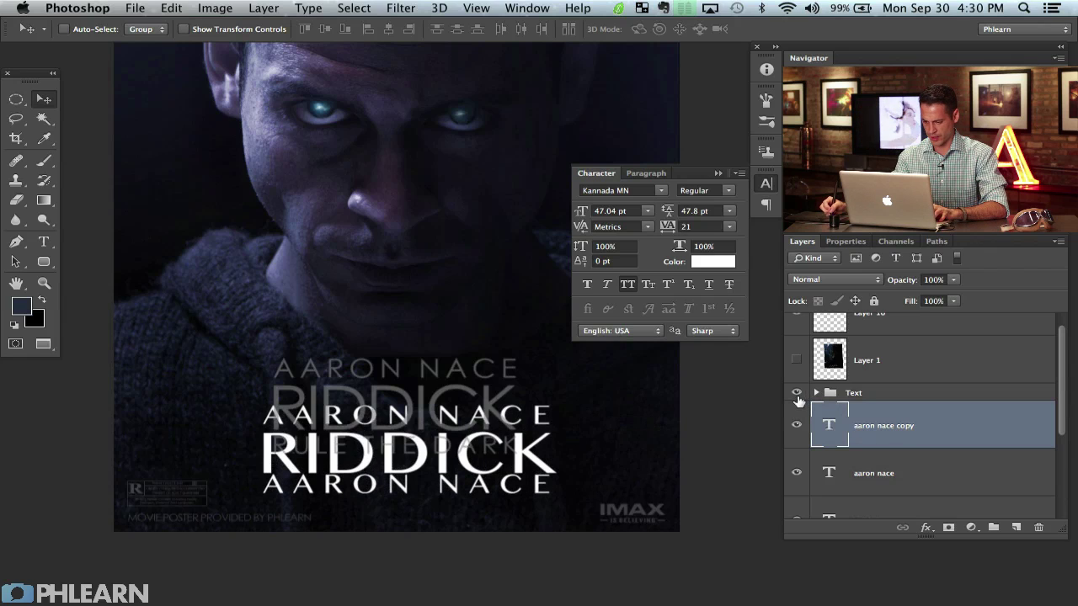
left_click(796, 396)
Replace the lower name copy's text with RULE THE DARK.
double_click(838, 431)
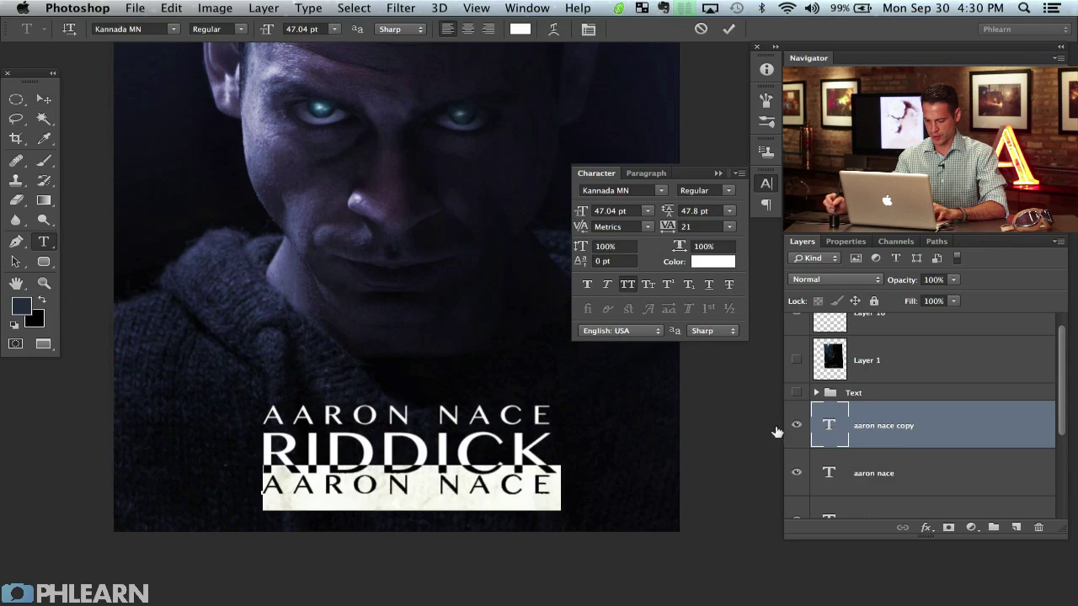
type("RULE ")
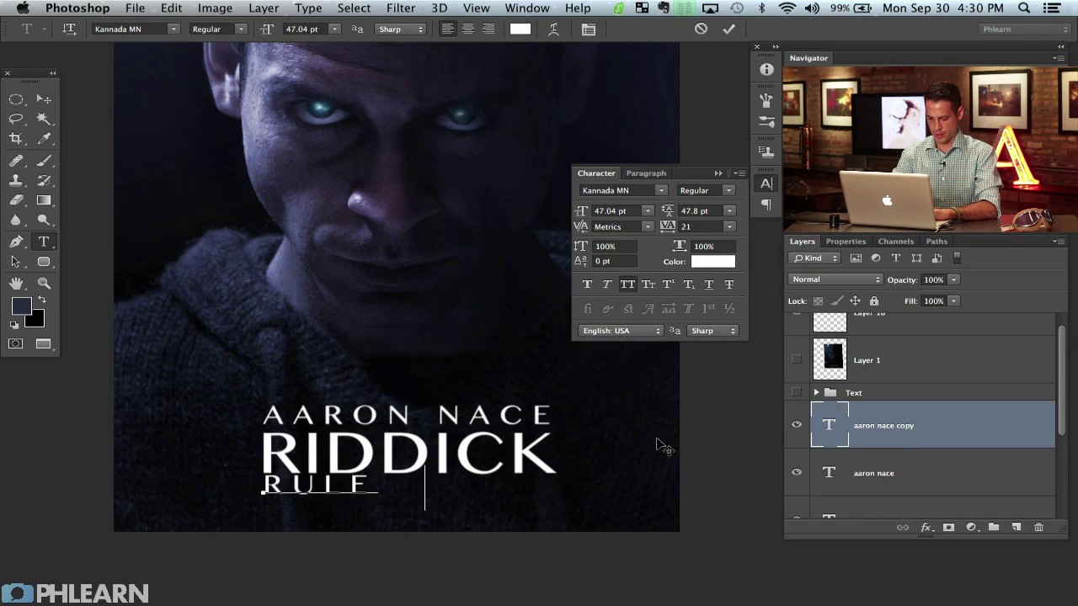
type("THE")
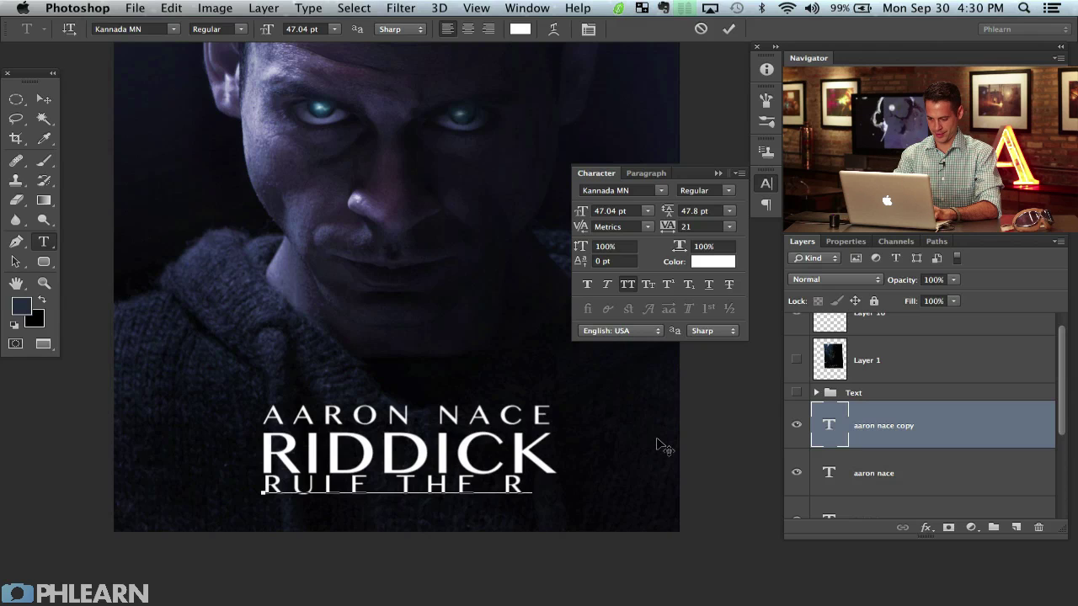
type(" DARK")
key("super+Return")
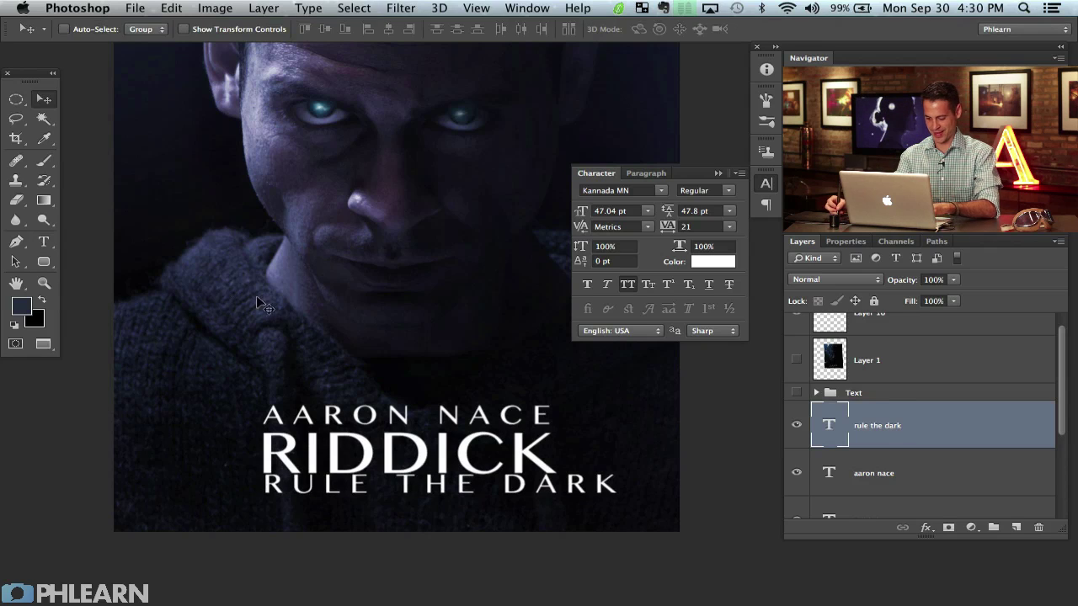
Scale the RULE THE DARK tagline down to about 39.24 pt so it fits the title's width just beneath it.
key("super+t")
left_click_drag(628, 467, 566, 486)
key("Return")
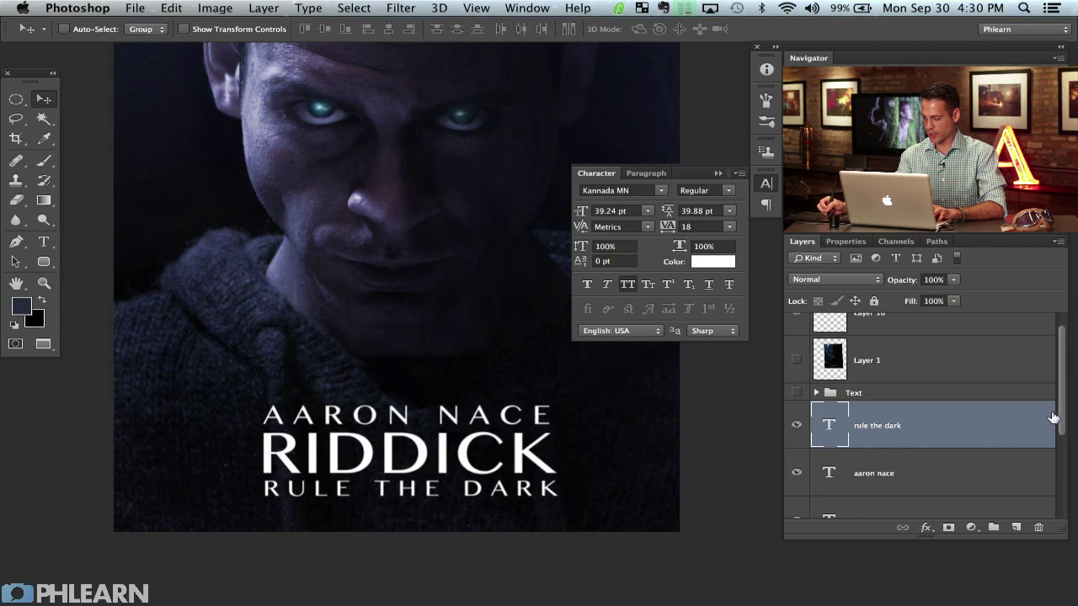
Group the three text layers, lower the group's opacity to 34%, and hide the character settings.
left_click_drag(1061, 417, 1062, 434)
left_click(991, 490, "shift")
key("super+g")
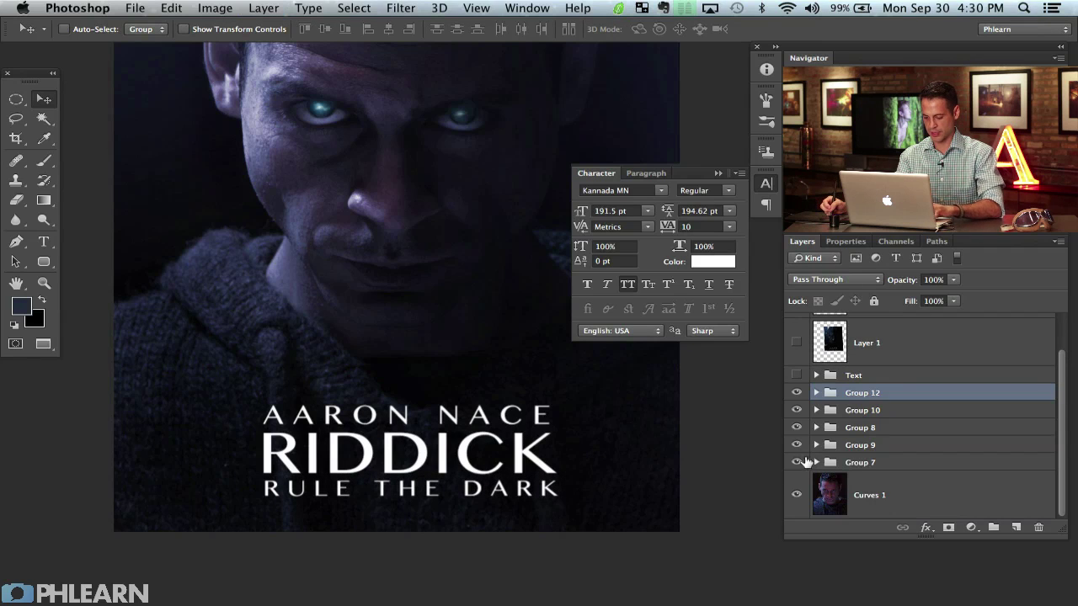
left_click_drag(905, 283, 851, 292)
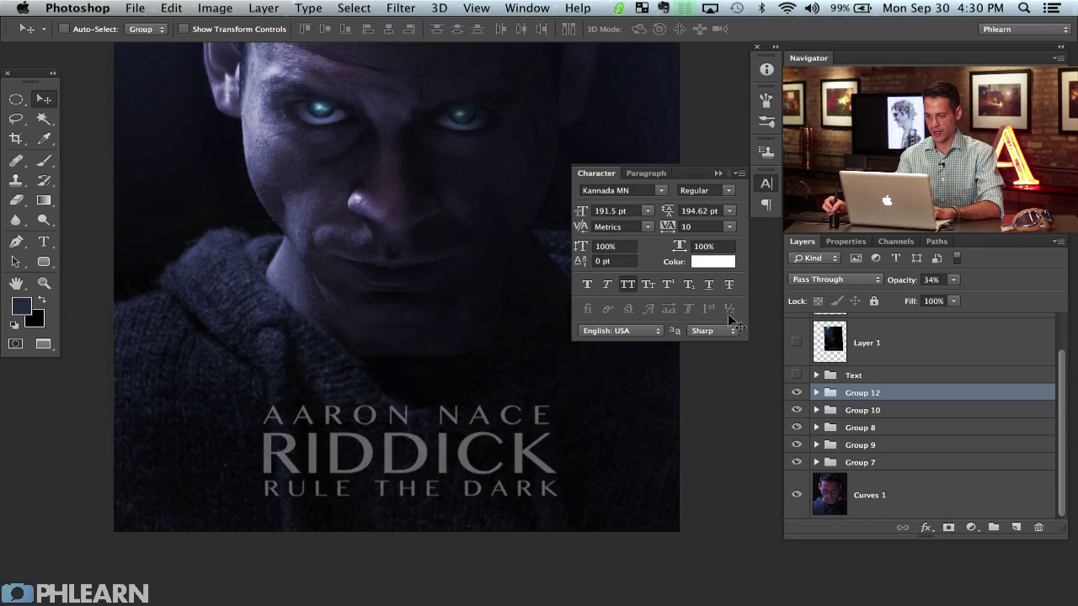
left_click_drag(587, 418, 580, 450)
key("super+minus")
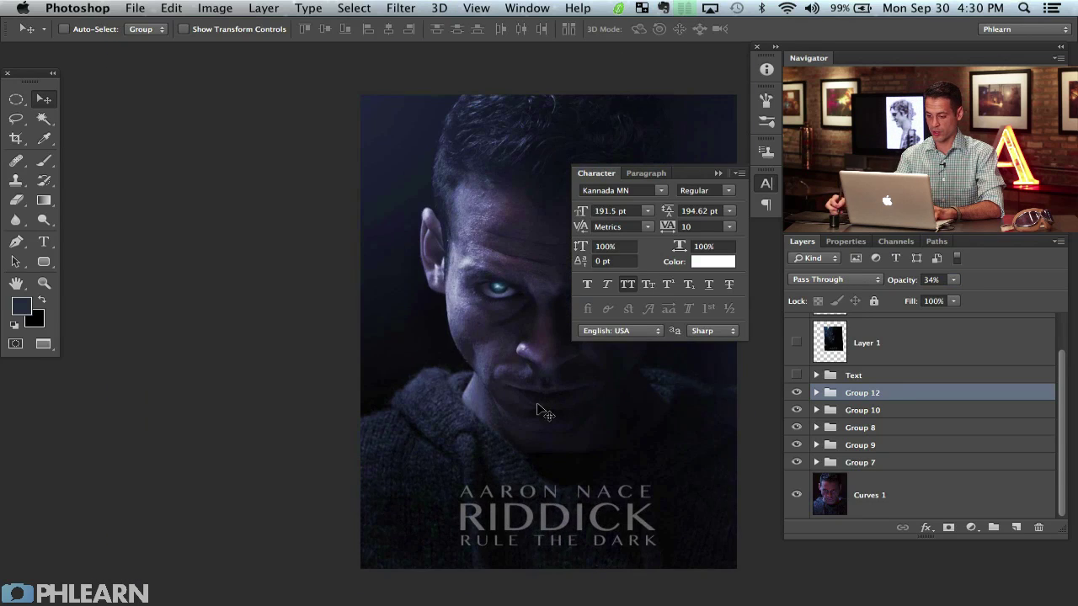
left_click(766, 183)
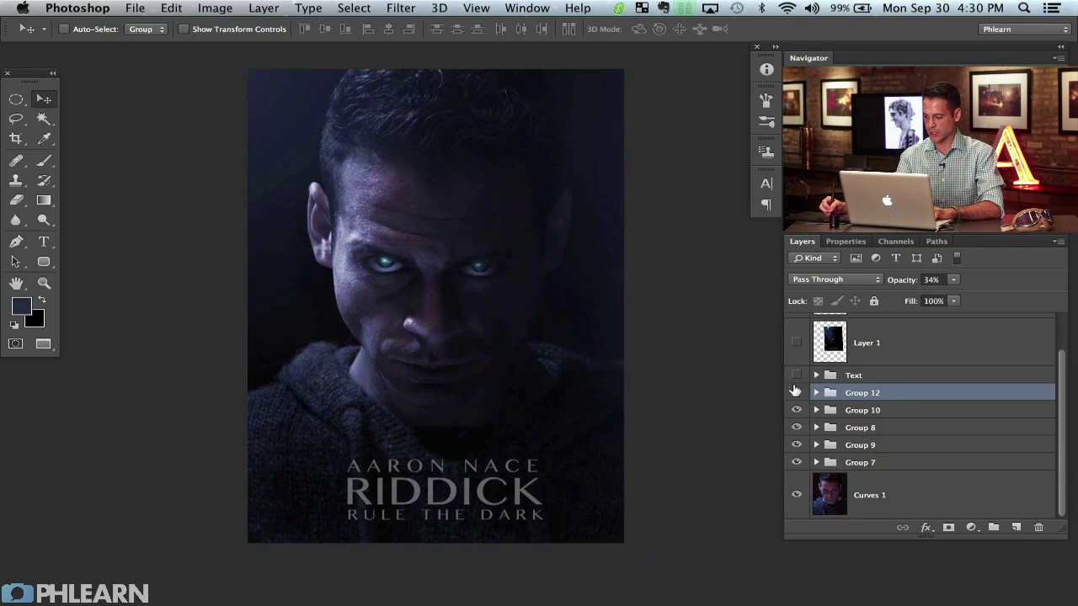
Toggle the new text group to check its effect, leave it hidden, and show the prepared Text group instead.
left_click(796, 393)
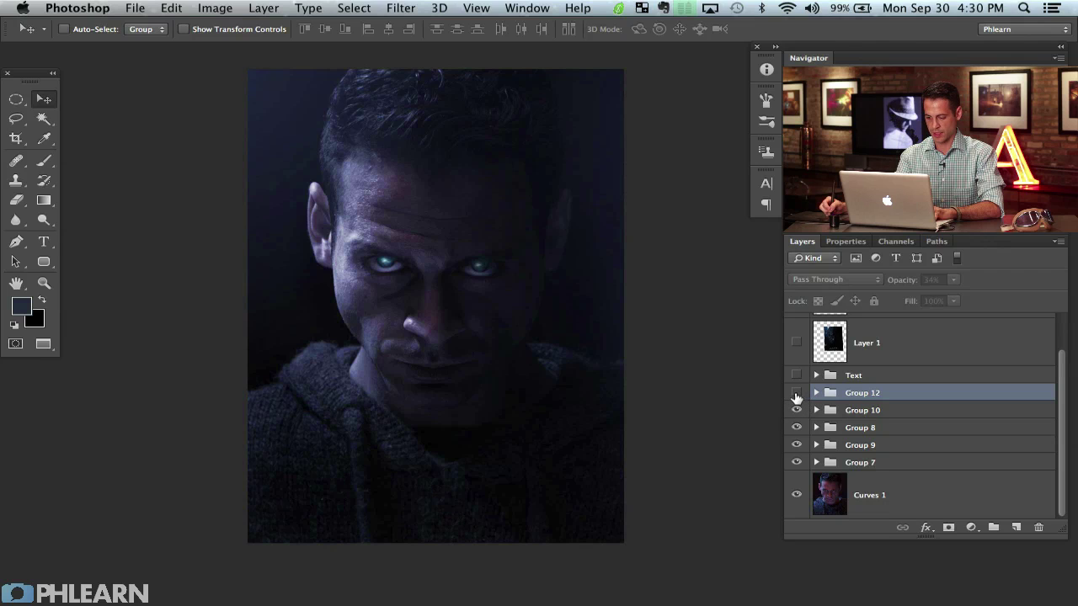
left_click(797, 393)
left_click(796, 394)
left_click(796, 376)
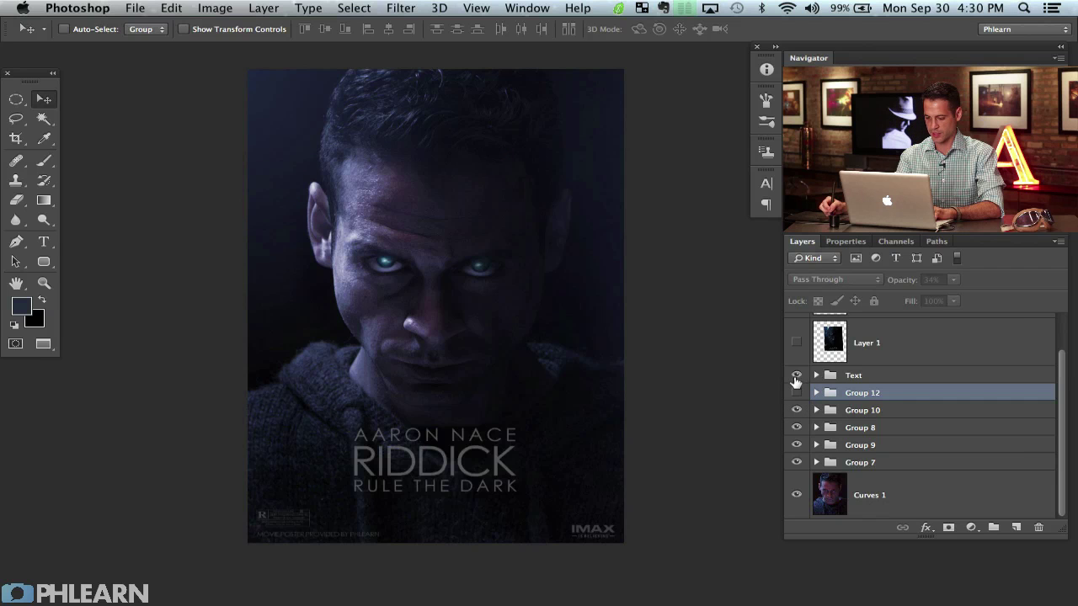
Examine the prepared Text group's title lettering, rating box, poster credit and IMAX logo up close.
key("super+plus")
key("super+plus")
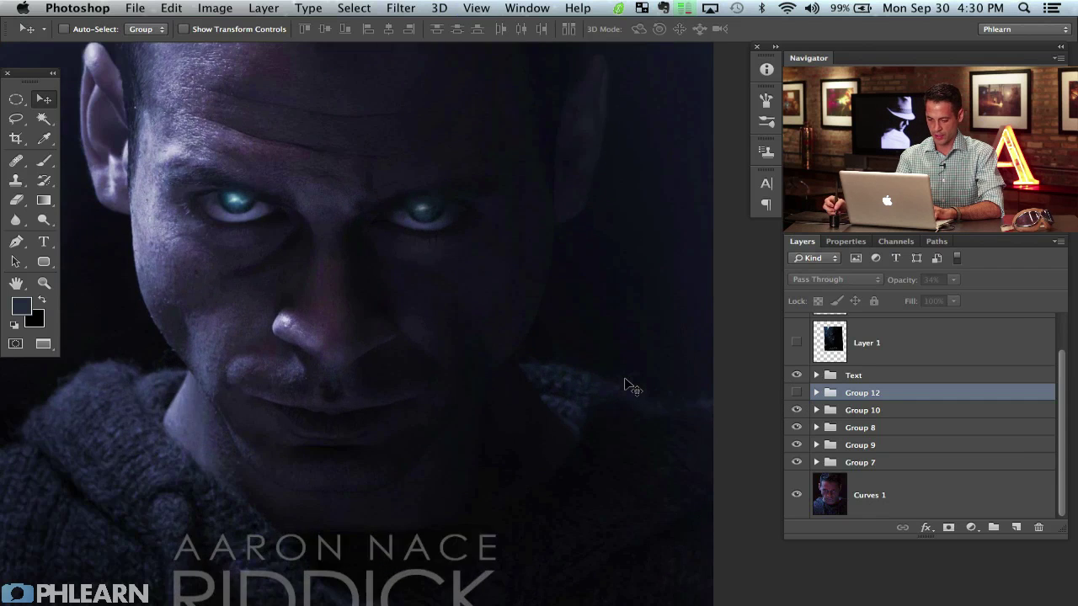
left_click_drag(471, 512, 521, 186)
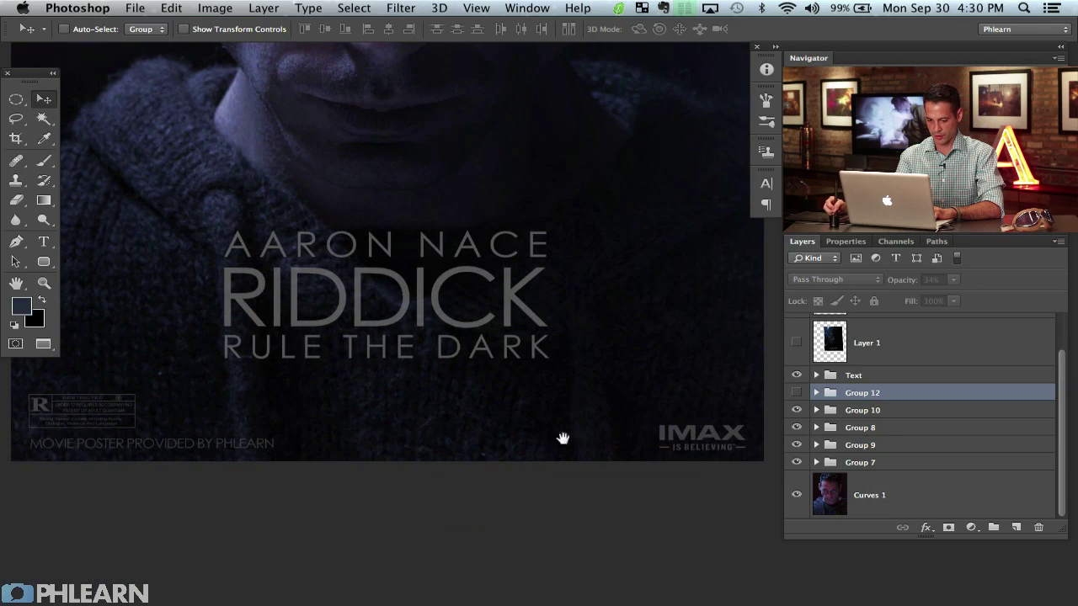
left_click_drag(660, 452, 650, 427)
left_click_drag(404, 425, 550, 449)
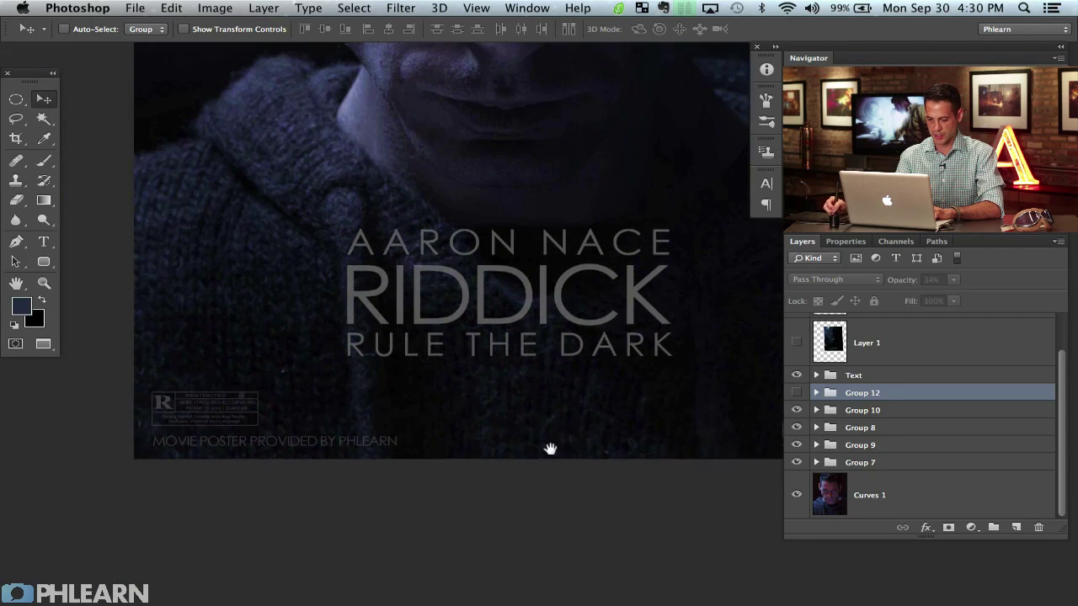
scroll(549, 449, "left", 2)
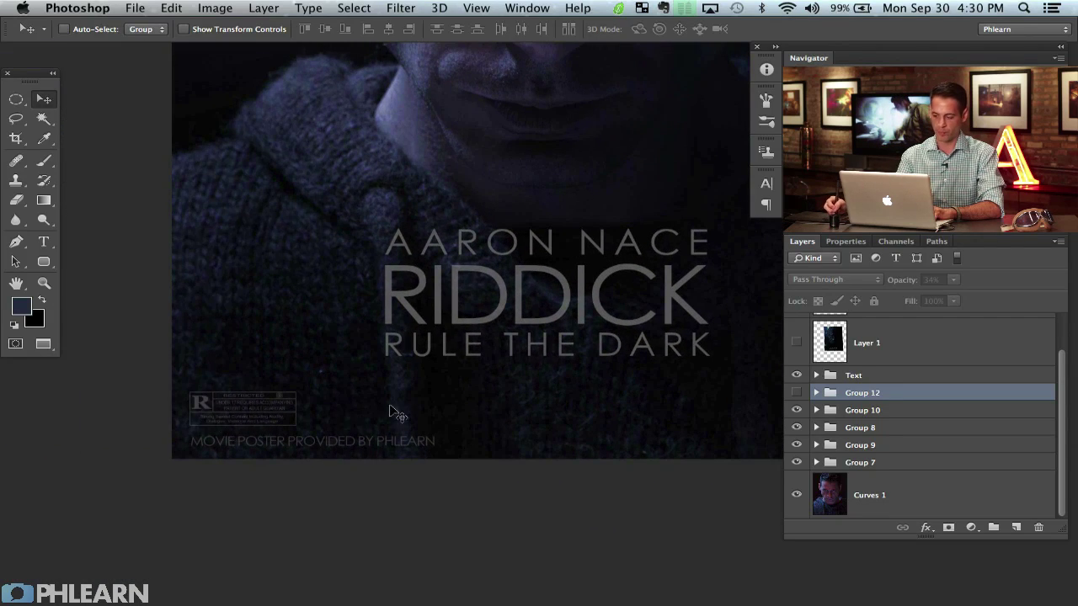
left_click_drag(482, 415, 449, 418)
left_click_drag(529, 408, 409, 379)
key("super+minus")
key("super+minus")
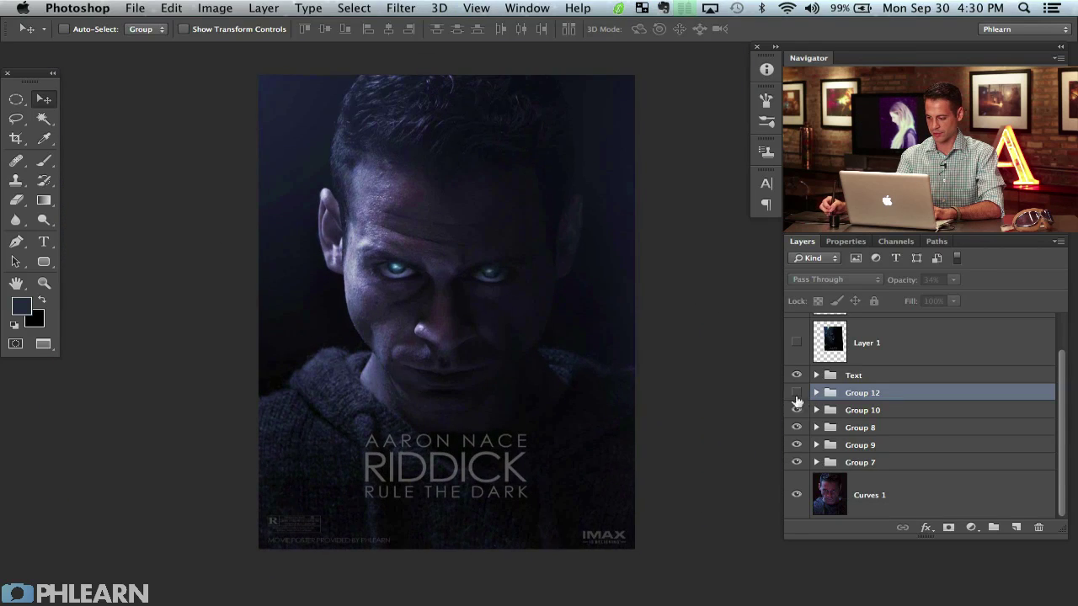
Toggle Group 12 and the Text group to compare the poster with and without lettering, leaving only the Text group shown.
left_click(796, 393)
left_click(797, 393)
left_click(797, 393)
left_click(797, 393)
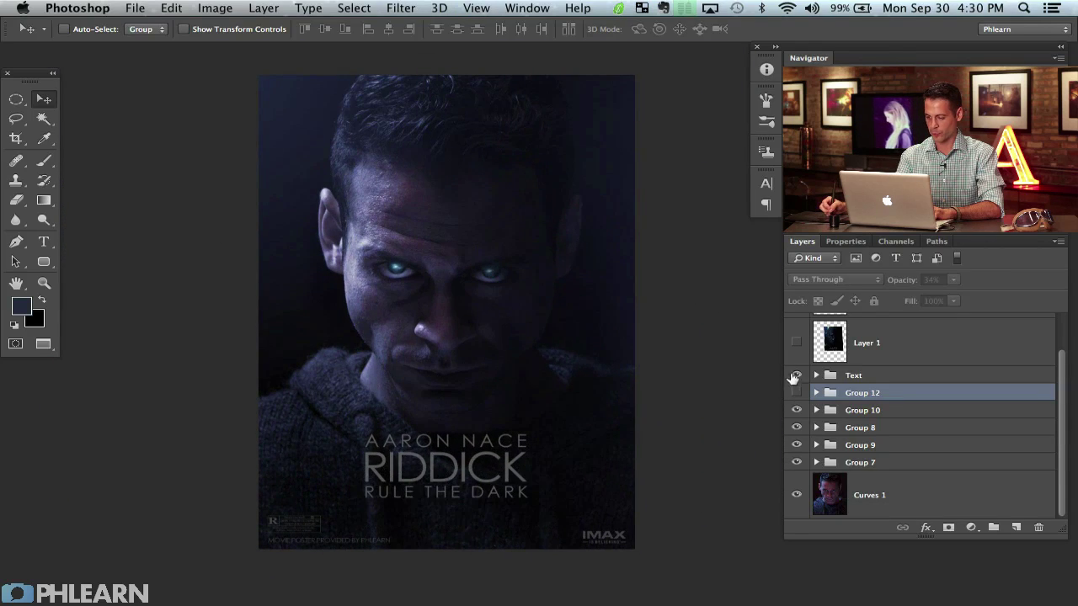
left_click(796, 375)
left_click(797, 375)
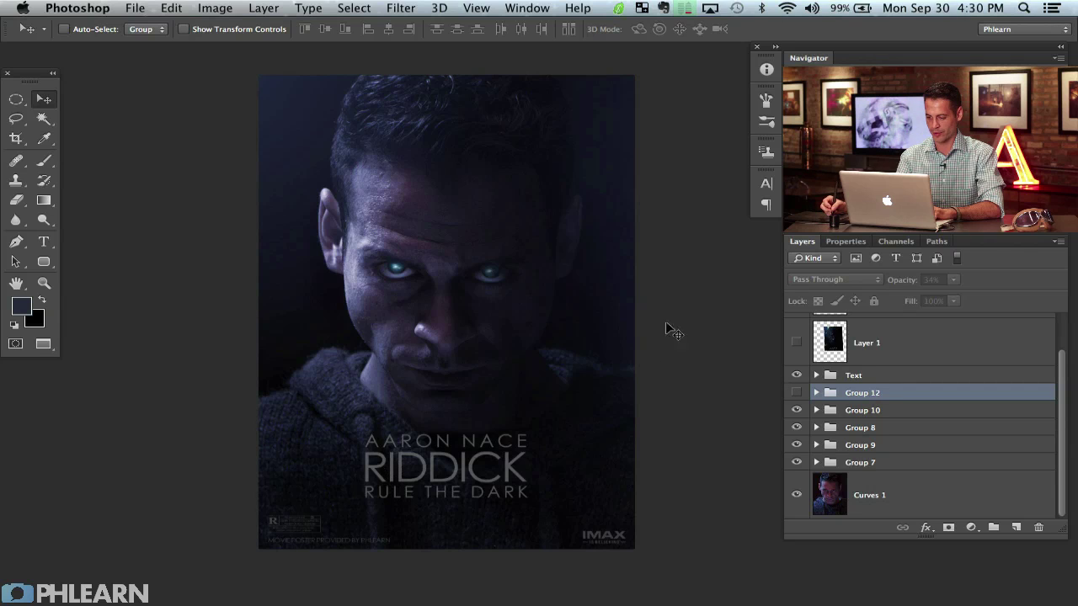
left_click(797, 376)
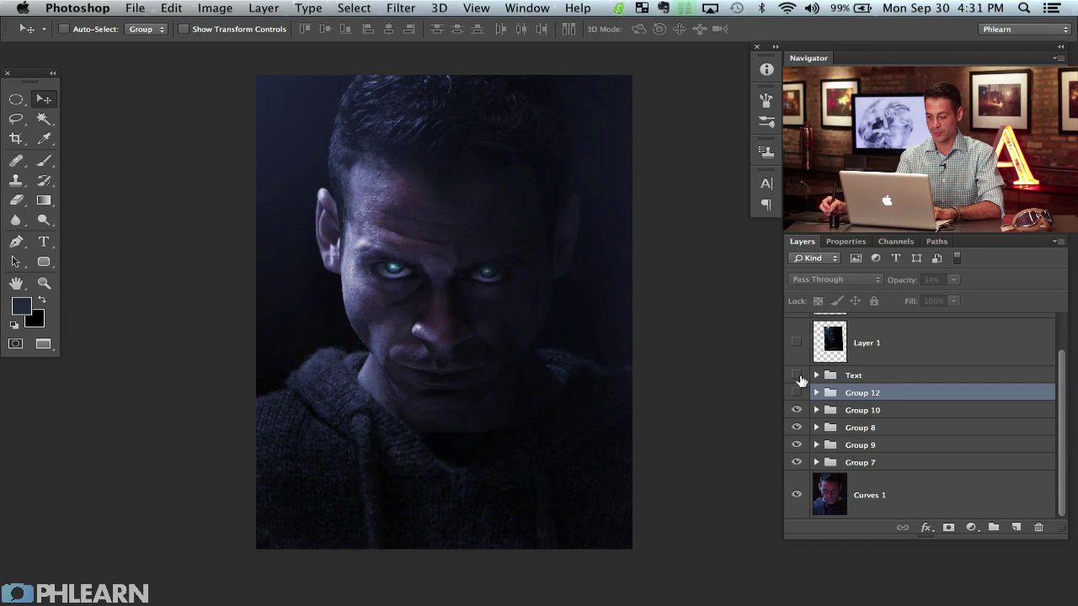
left_click(798, 376)
left_click(798, 376)
left_click(798, 377)
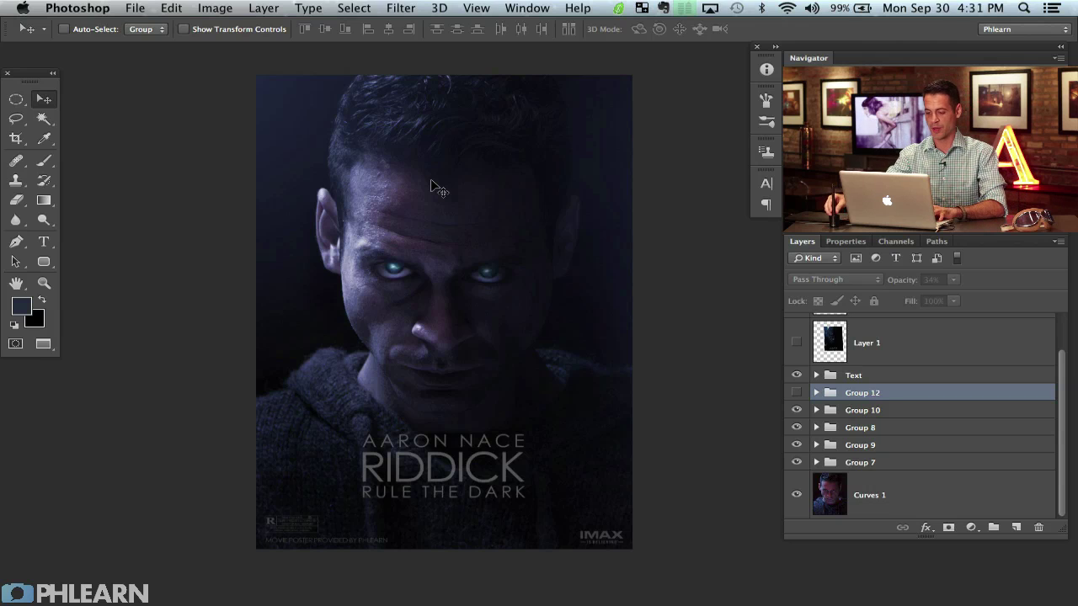
Compare the original Curves 1 portrait alone with the finished poster several times, ending with the full poster shown.
left_click(796, 495, "alt")
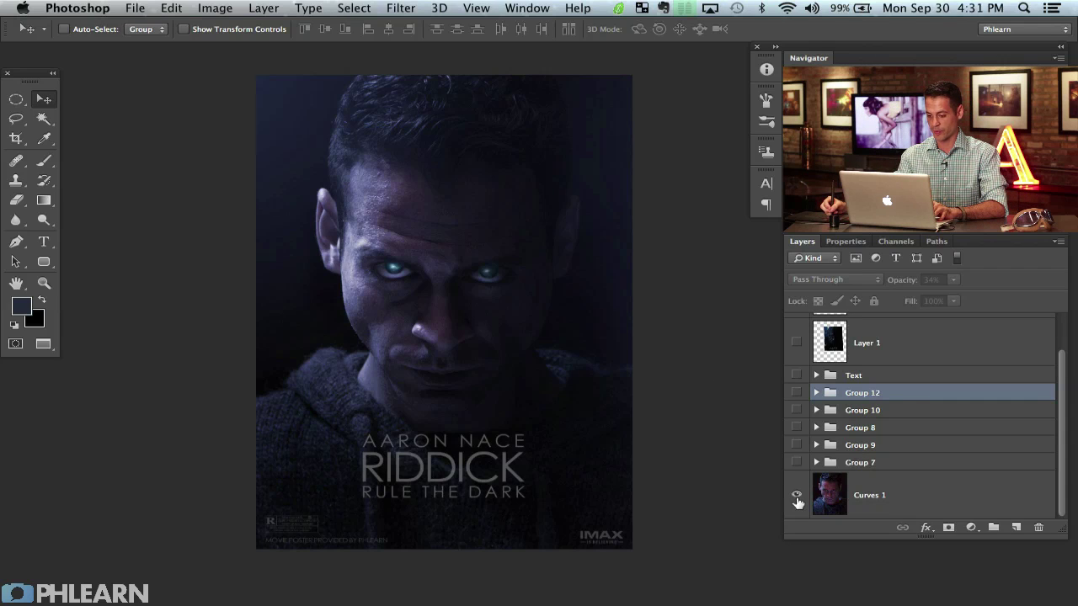
left_click(796, 496, "alt")
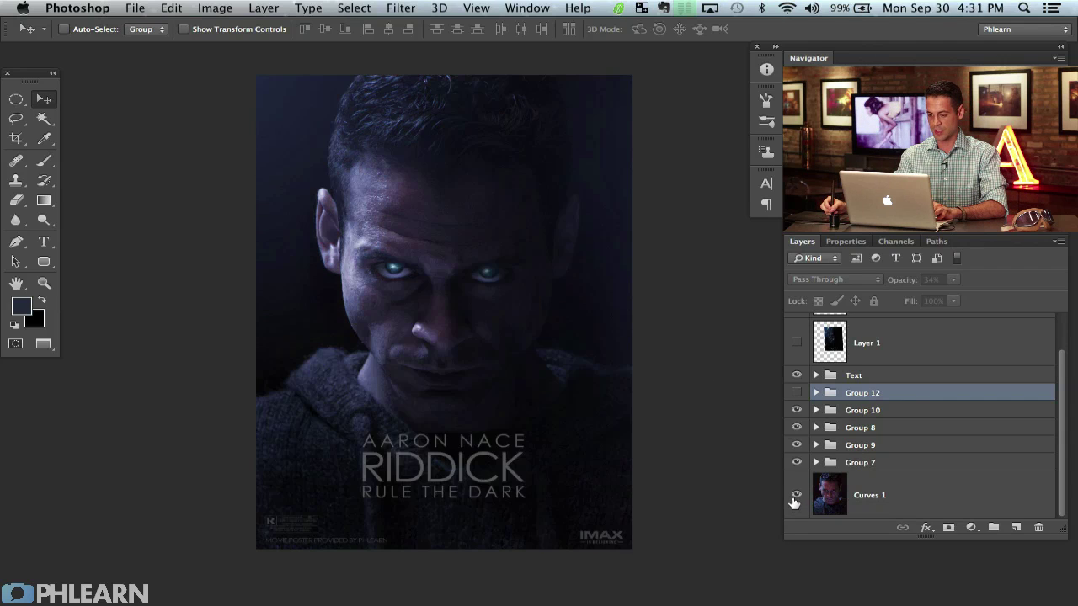
left_click(796, 497, "alt")
left_click(795, 499, "alt")
left_click(795, 499, "alt")
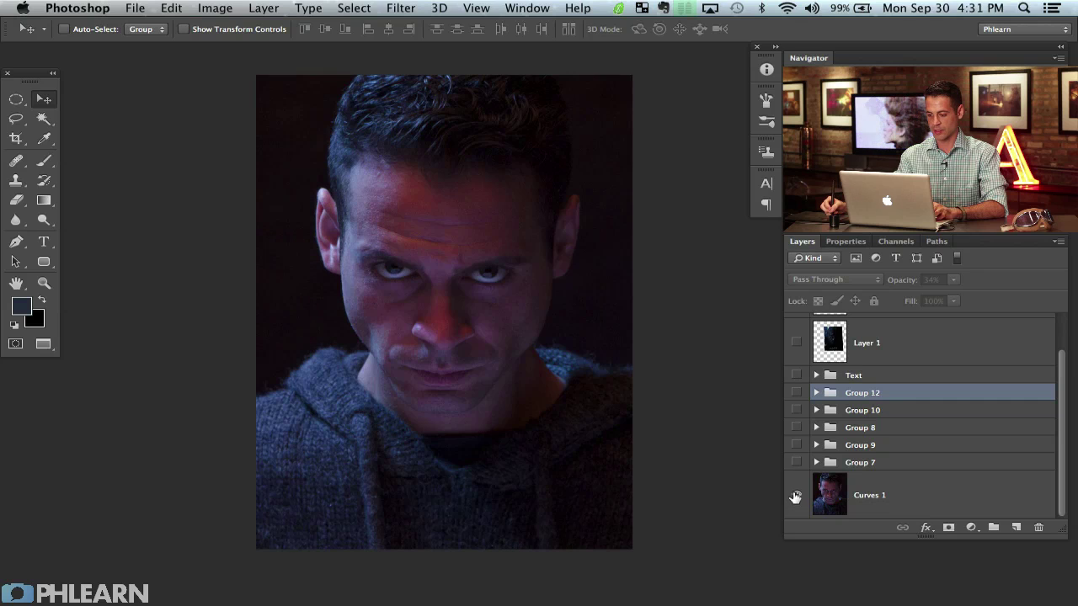
left_click(796, 497, "alt")
left_click(796, 498, "alt")
left_click(795, 497, "alt")
left_click(796, 498, "alt")
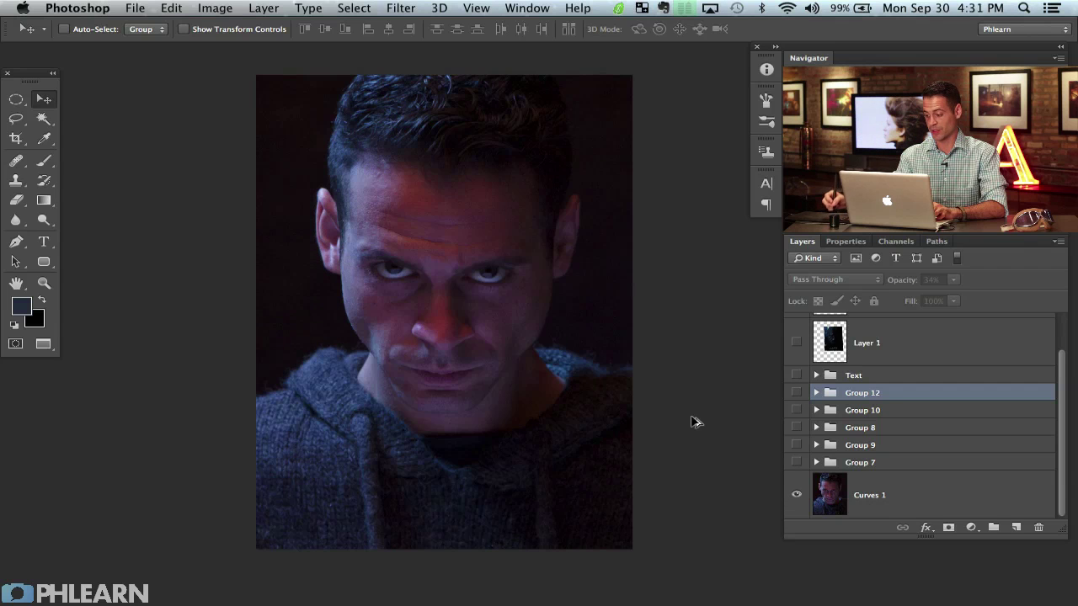
left_click(796, 495, "alt")
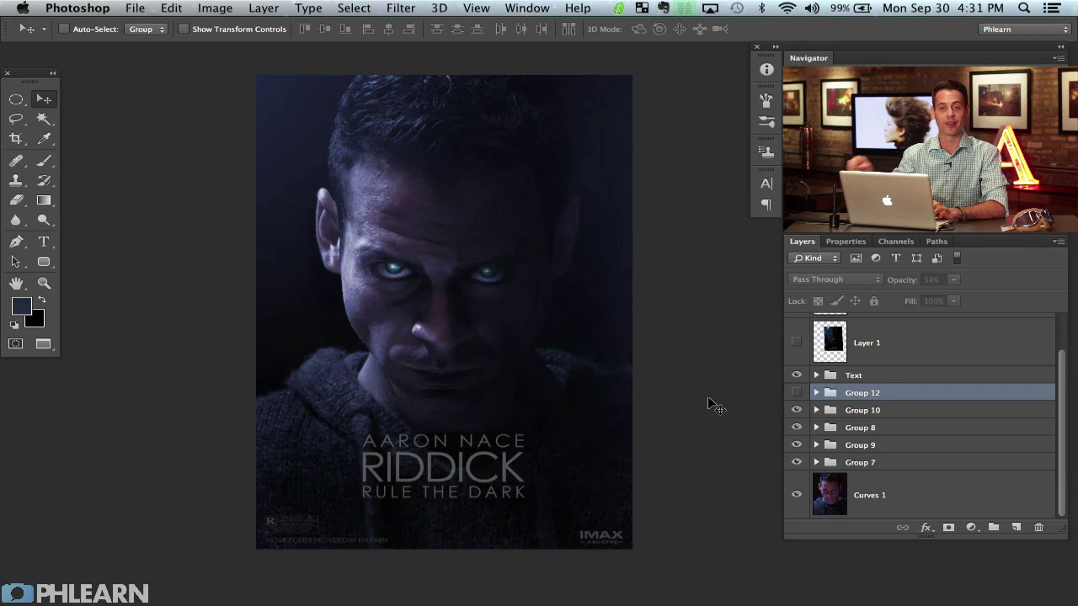